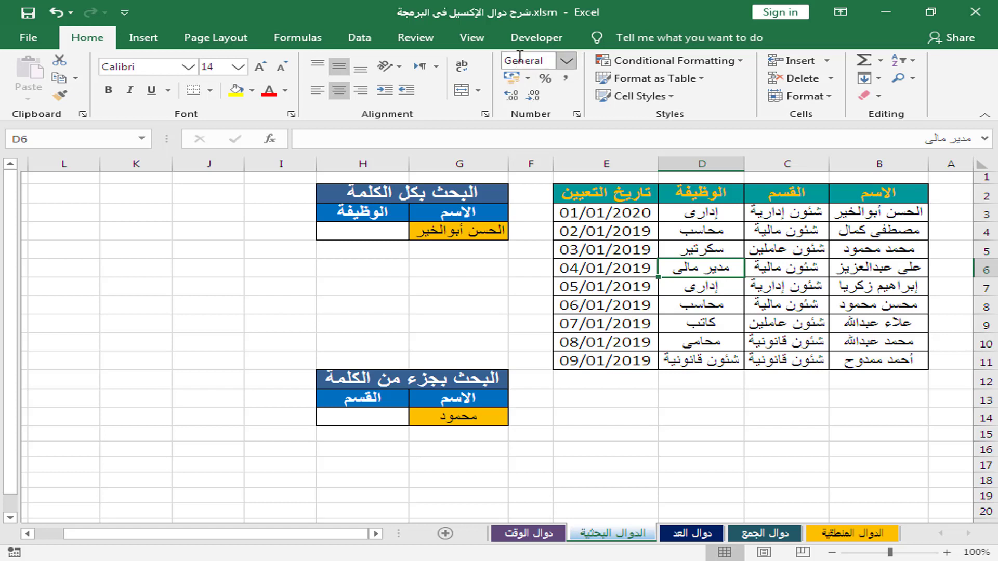
Step: Insert an ActiveX command button drawn near columns J–K
left_click(533, 45)
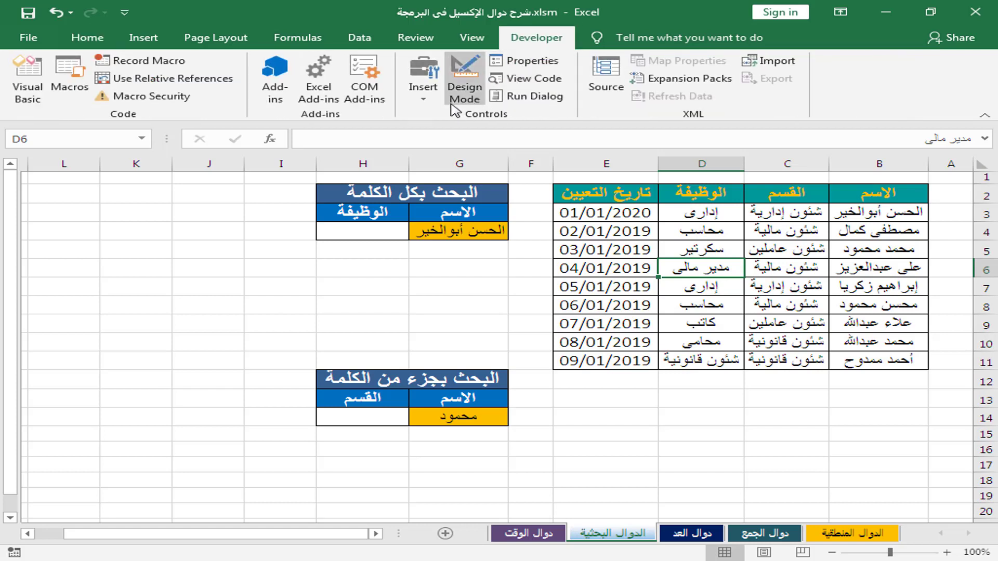
left_click(423, 93)
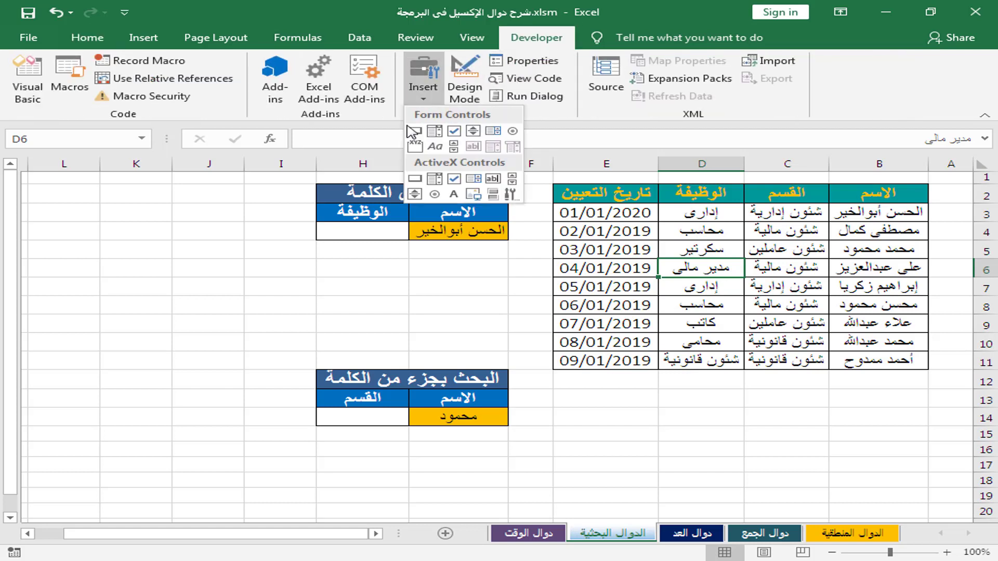
left_click(414, 182)
left_click_drag(271, 194, 148, 231)
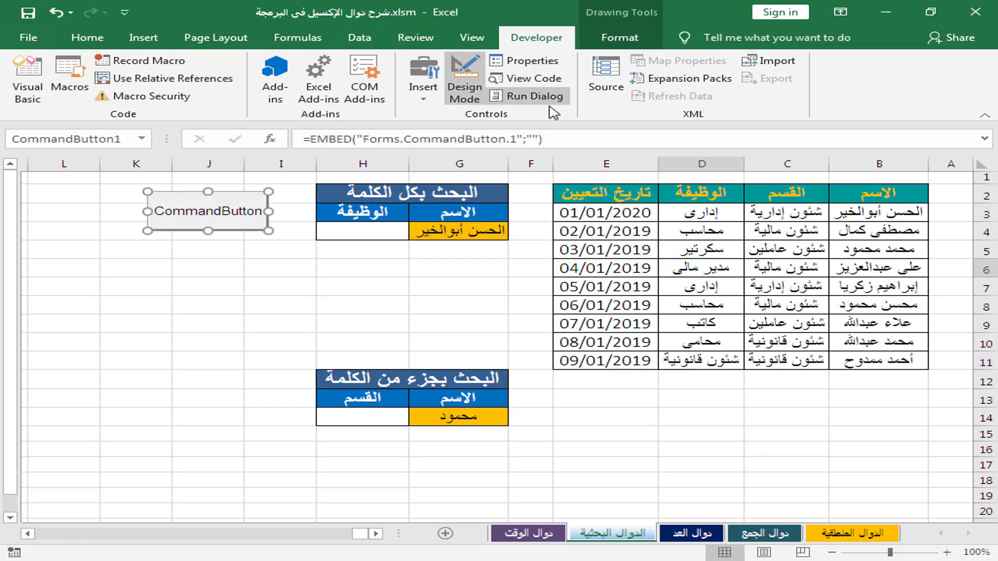
Step: Set the new button's Caption property to تنفيذ
left_click(547, 61)
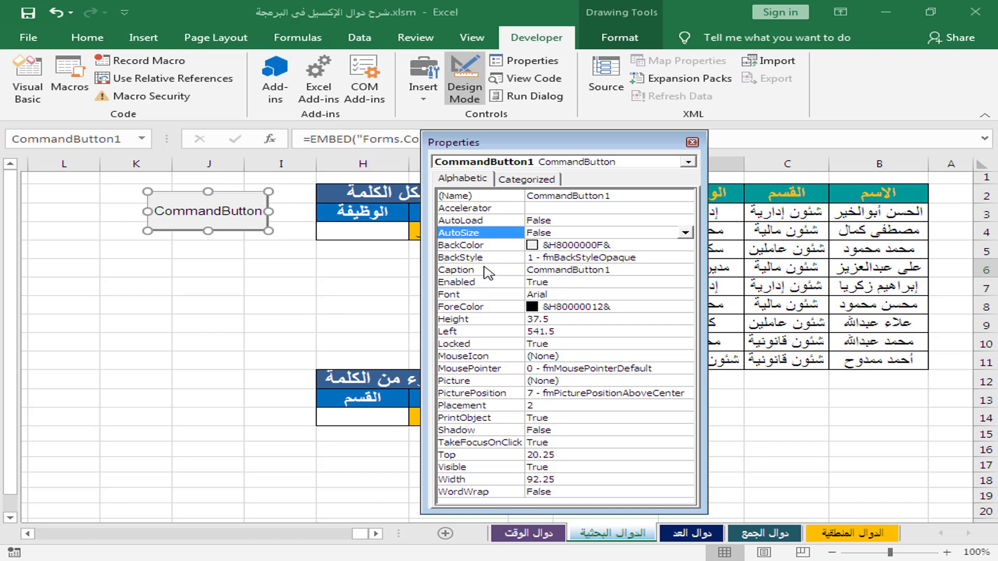
left_click(603, 274)
left_click(462, 272)
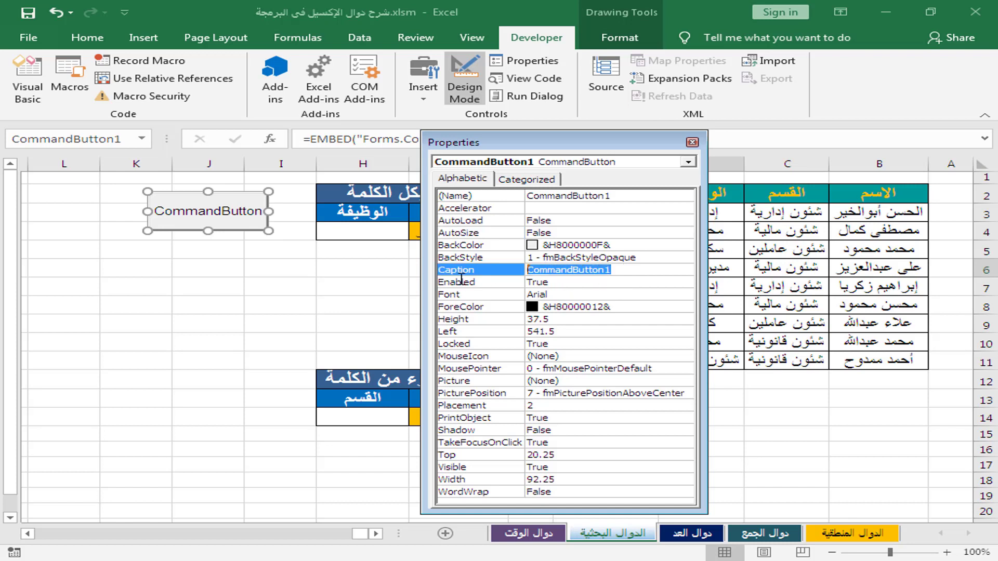
type("تنفيذ")
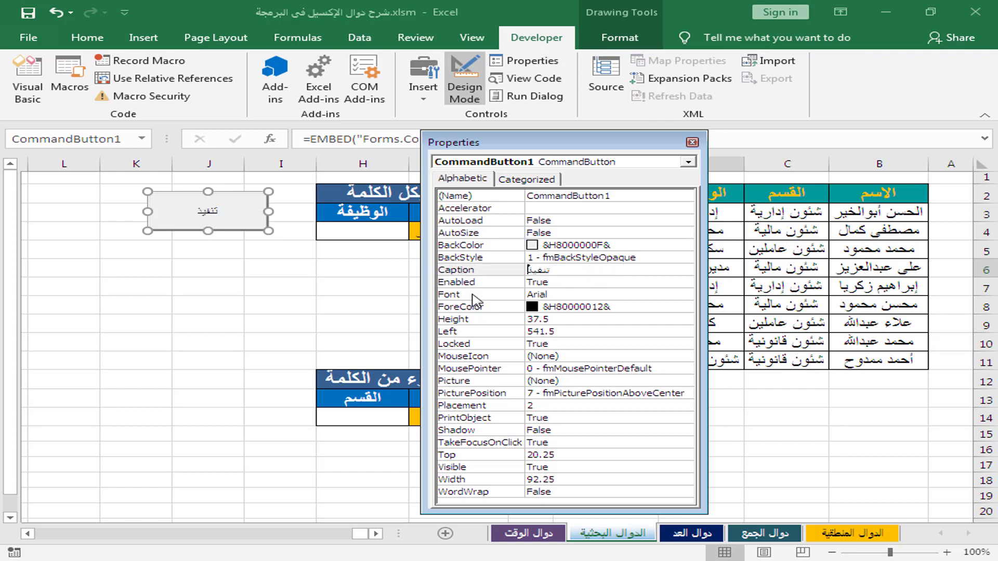
Step: Set the button font to Times New Roman, Bold, size 20
left_click(477, 294)
left_click(685, 295)
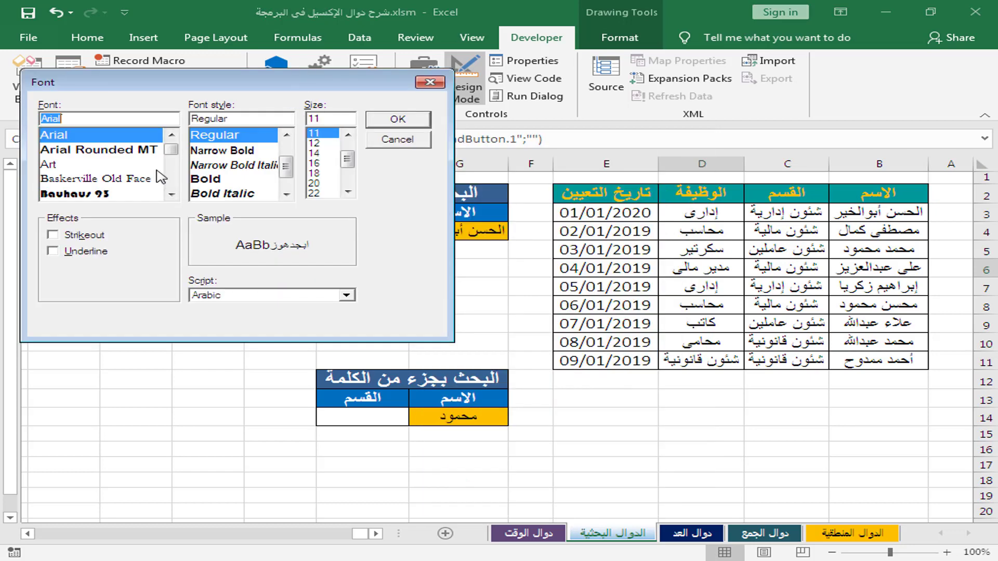
type("Ti")
left_click(93, 134)
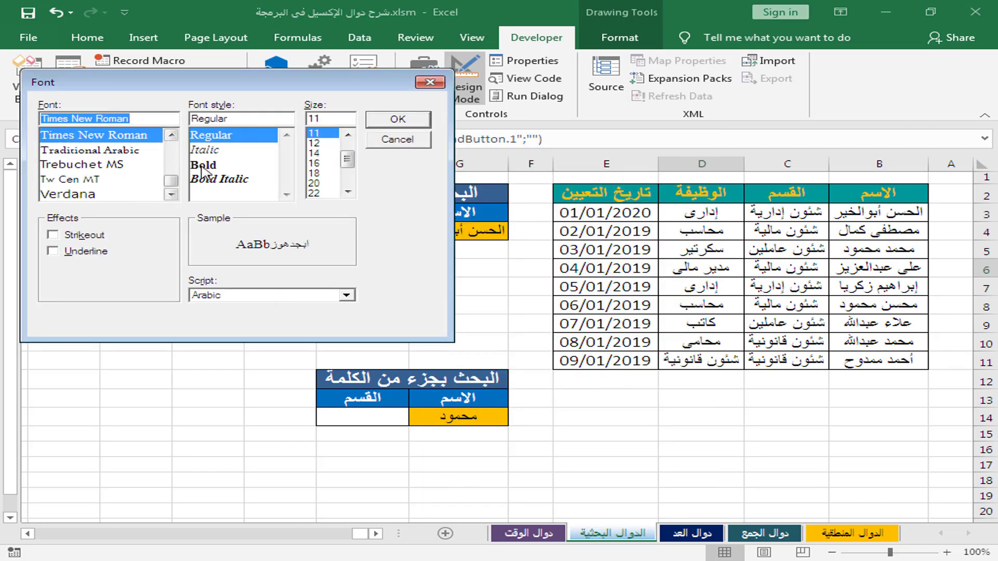
left_click(203, 165)
left_click(323, 184)
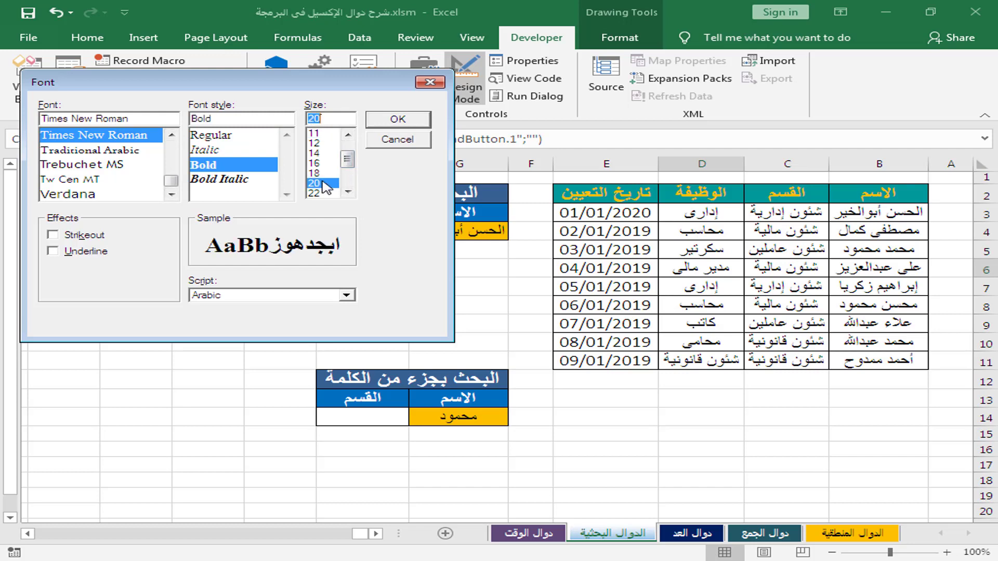
left_click(397, 119)
left_click(254, 218)
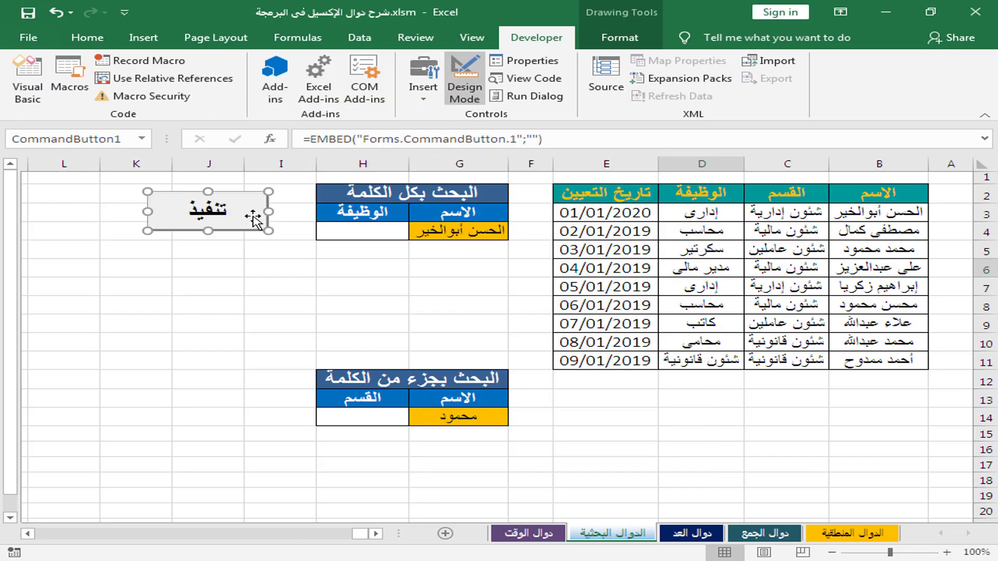
Step: Nudge the تنفيذ button into place and generate its empty CommandButton1_Click procedure
left_click_drag(254, 218, 254, 218)
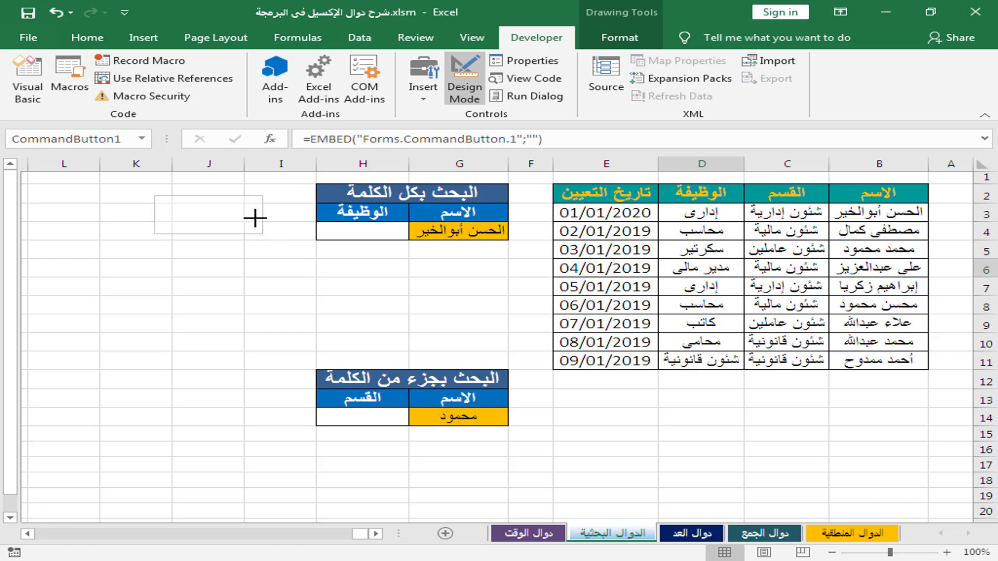
double_click(251, 220)
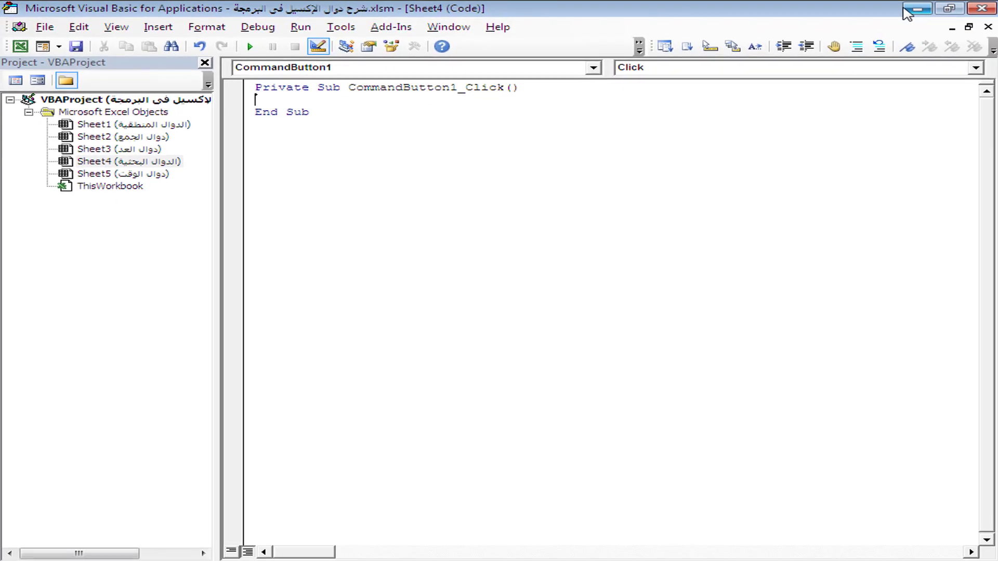
left_click(915, 9)
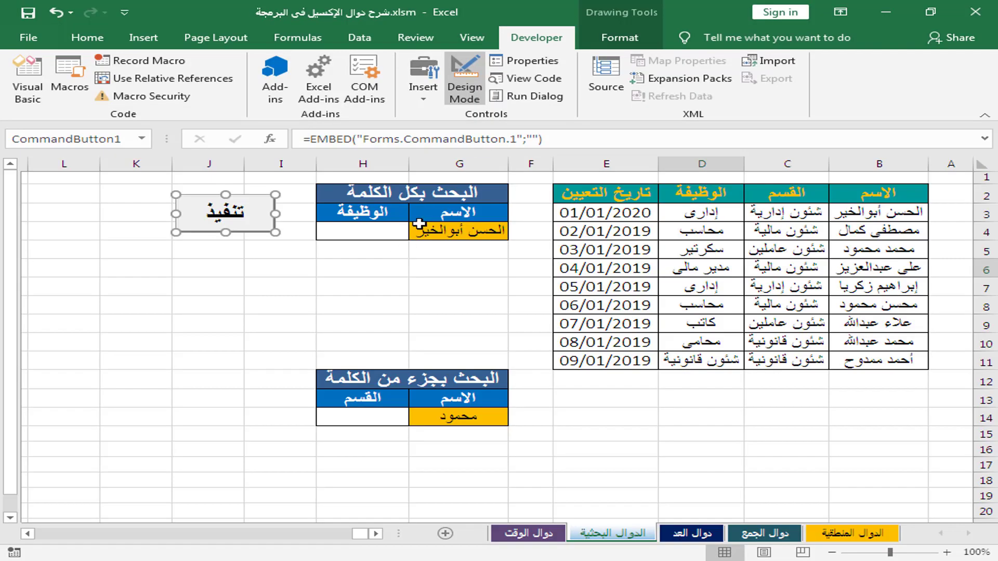
Step: Select cells G4 and H4 on the sheet, then reselect the تنفيذ button
left_click(448, 233)
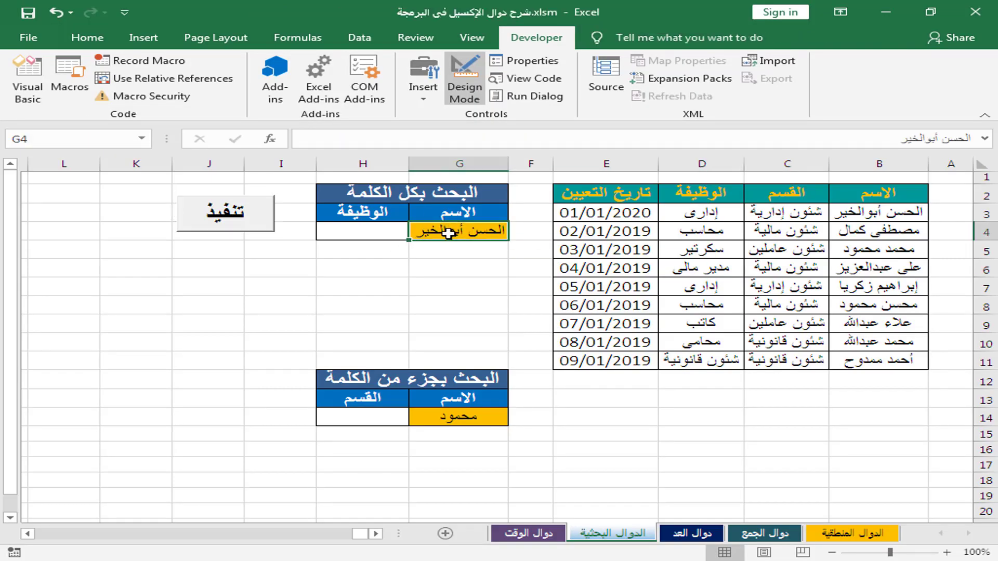
left_click(353, 230)
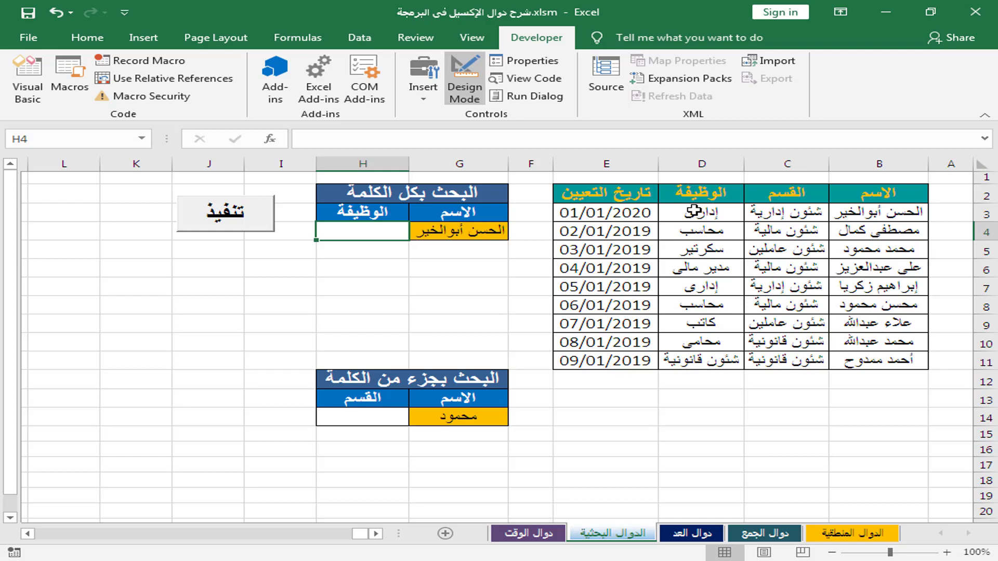
left_click(222, 218)
Step: Declare Dim C As String in the button's Click procedure
double_click(223, 217)
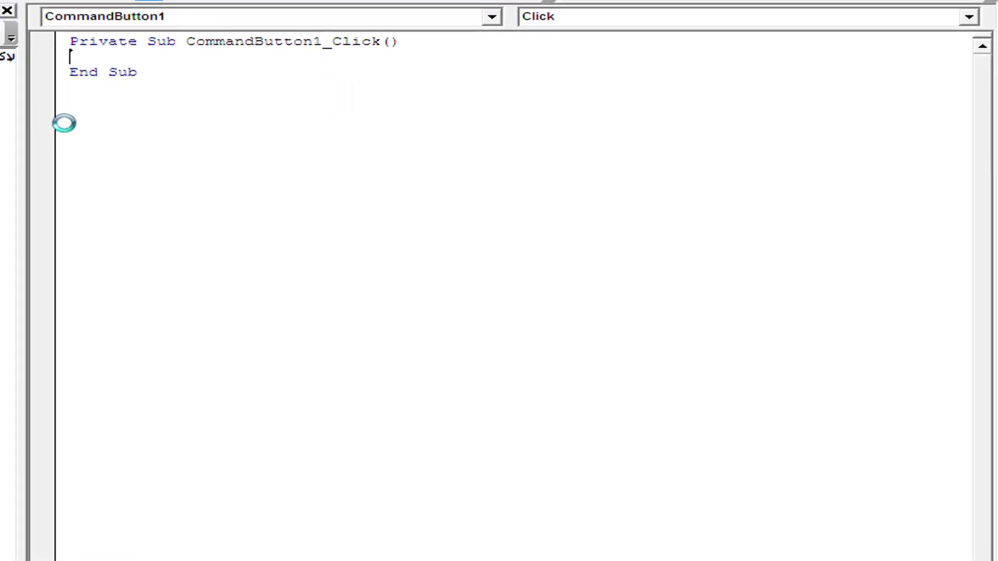
type("Dim ")
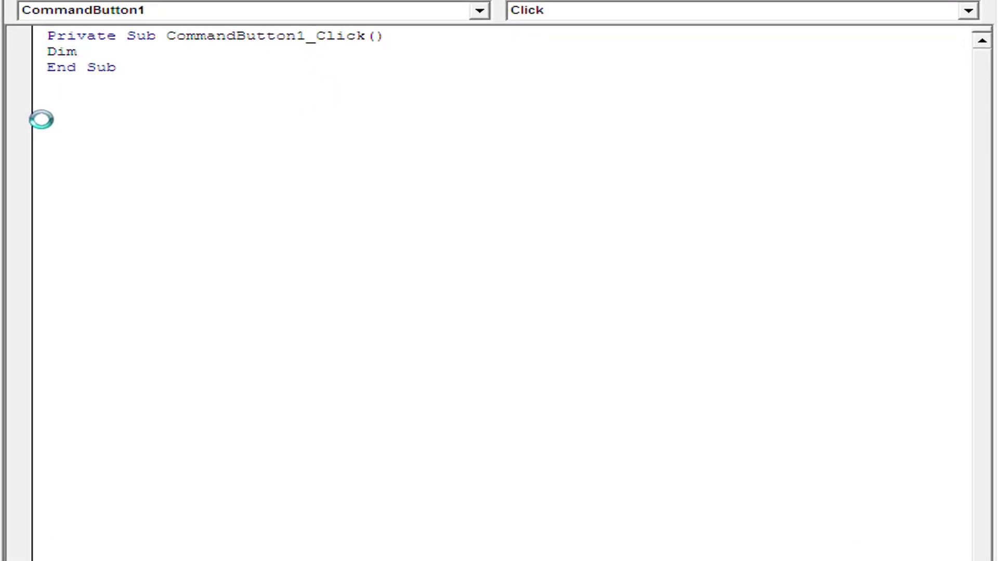
type("C a")
type("s St")
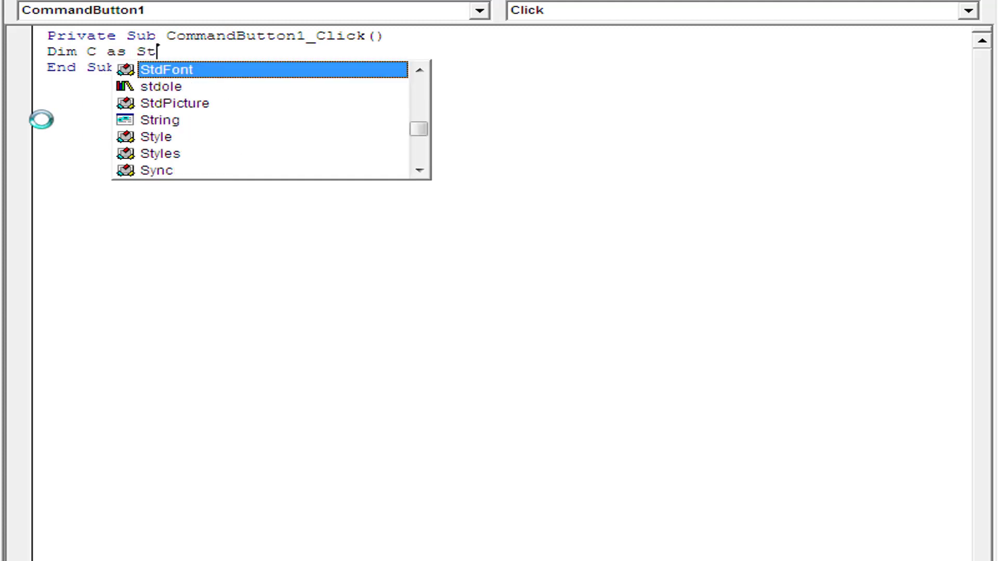
type("rin")
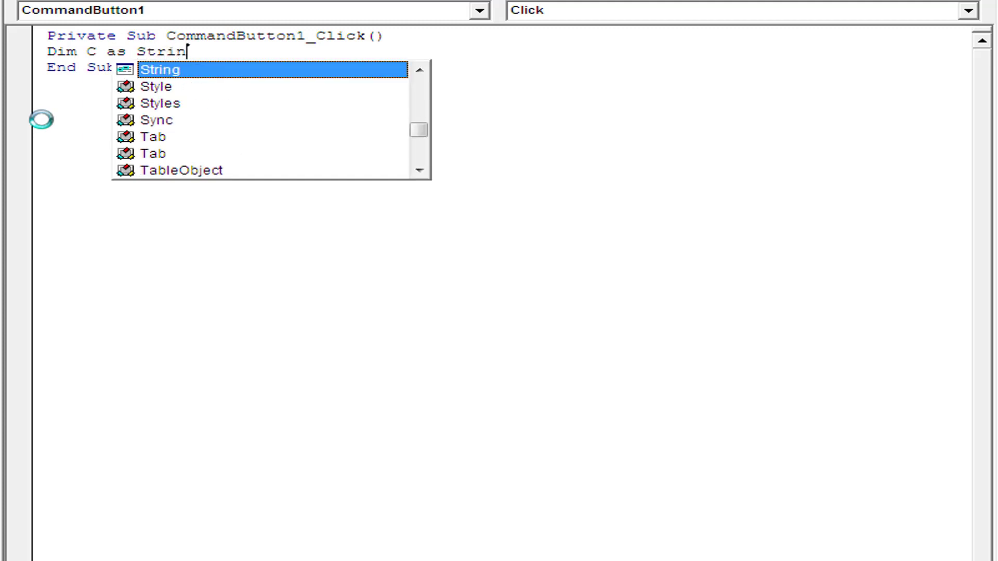
key("Tab")
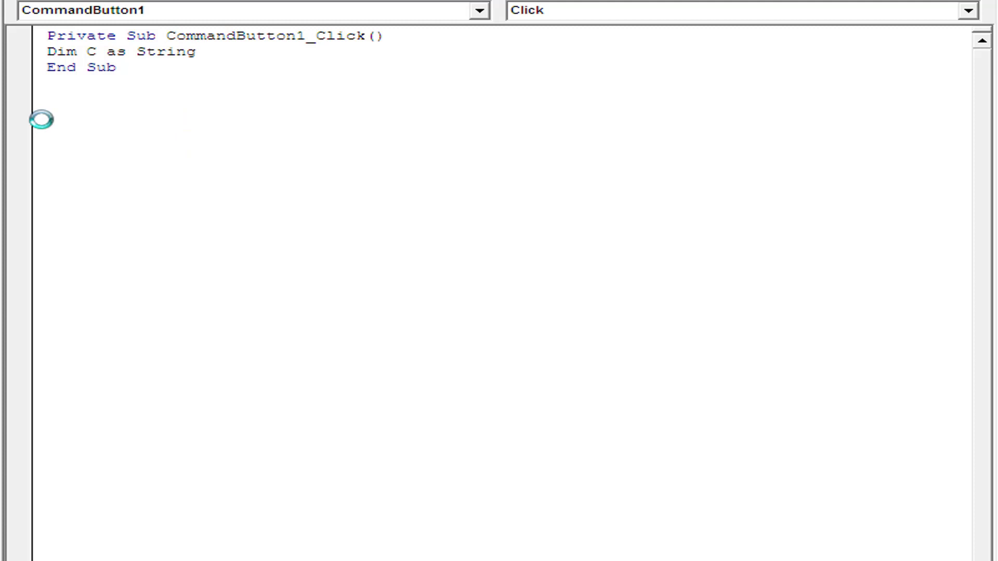
key("Return")
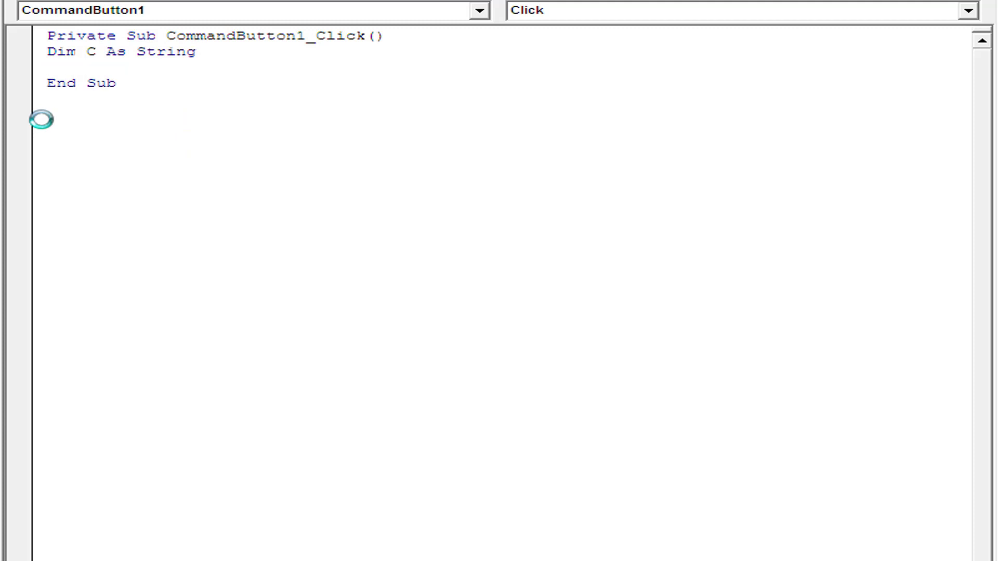
Step: Start the line C = Application.WorksheetFunction.VLookup( using code completion
key("ctrl+space")
type("C=")
key("ctrl+space")
type("ap")
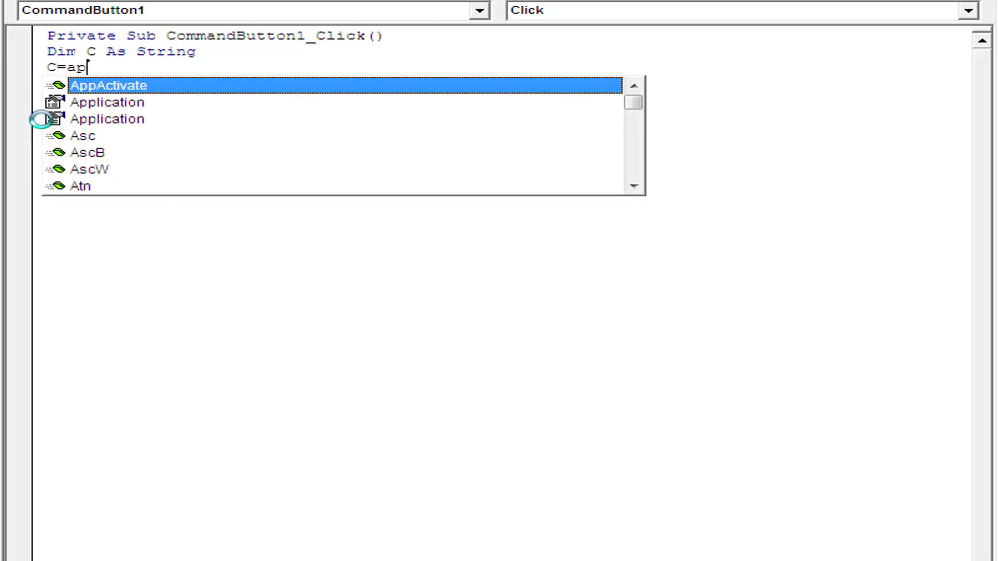
key("Down")
key("Tab")
type(".")
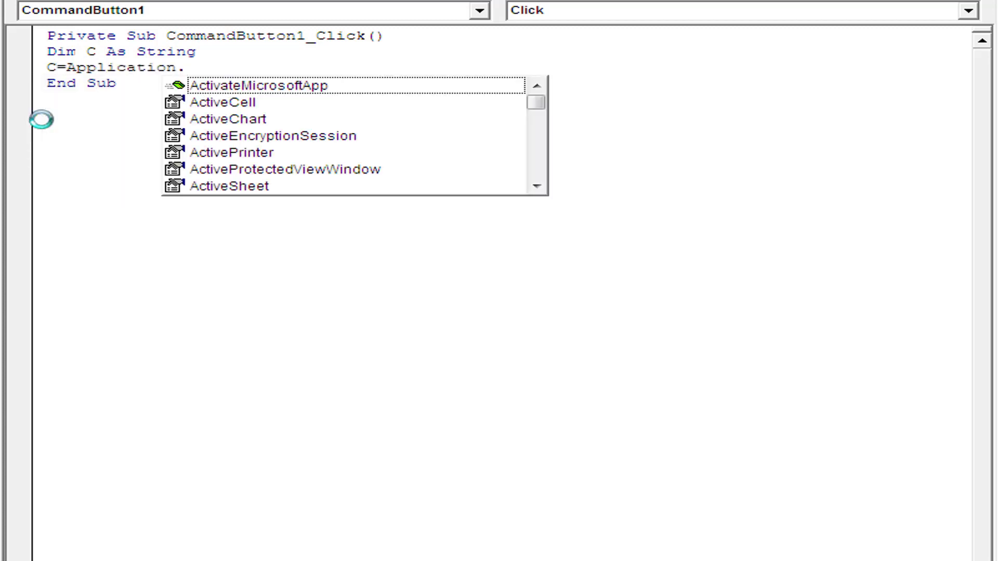
type("wo")
key("Down")
key("Tab")
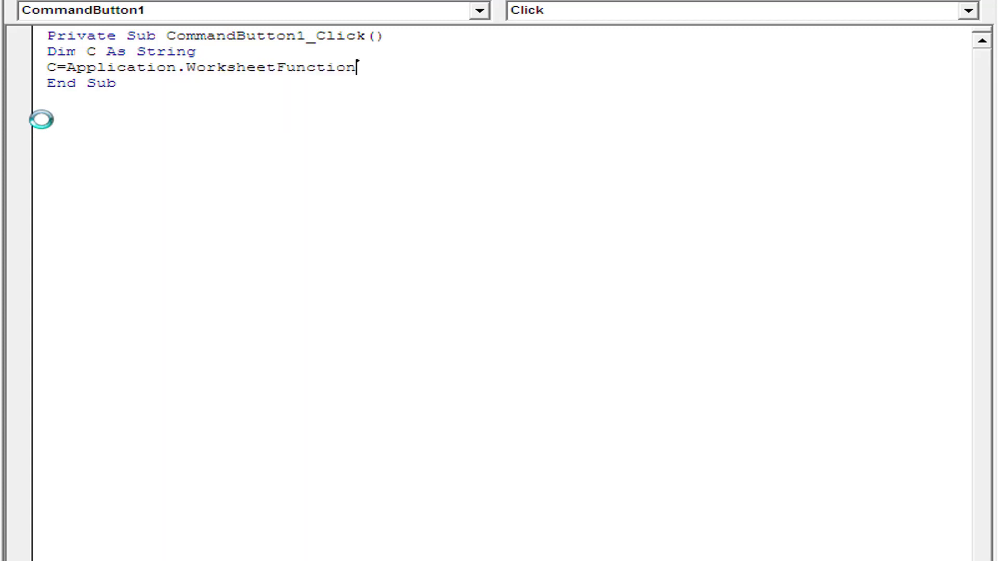
type(".")
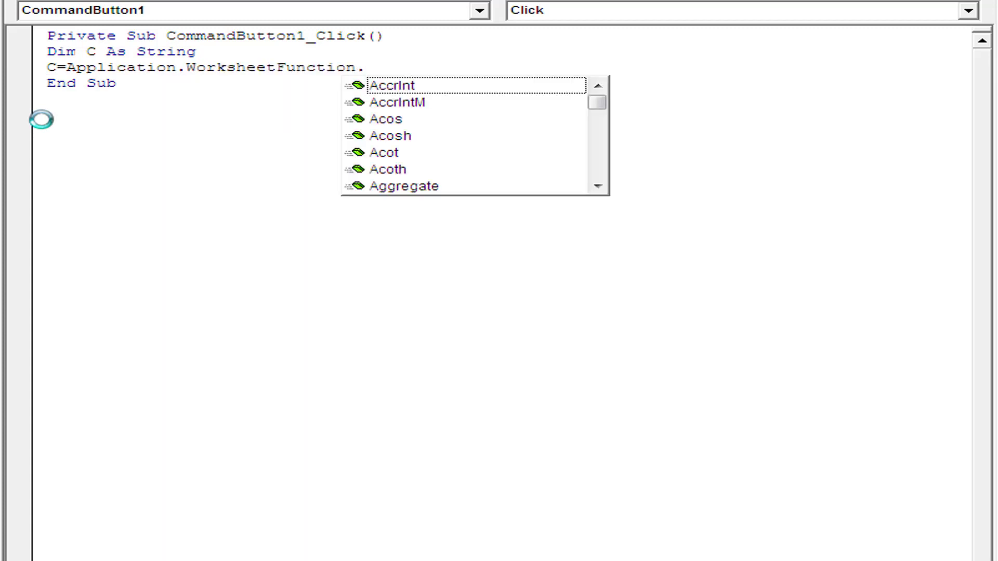
type("vl")
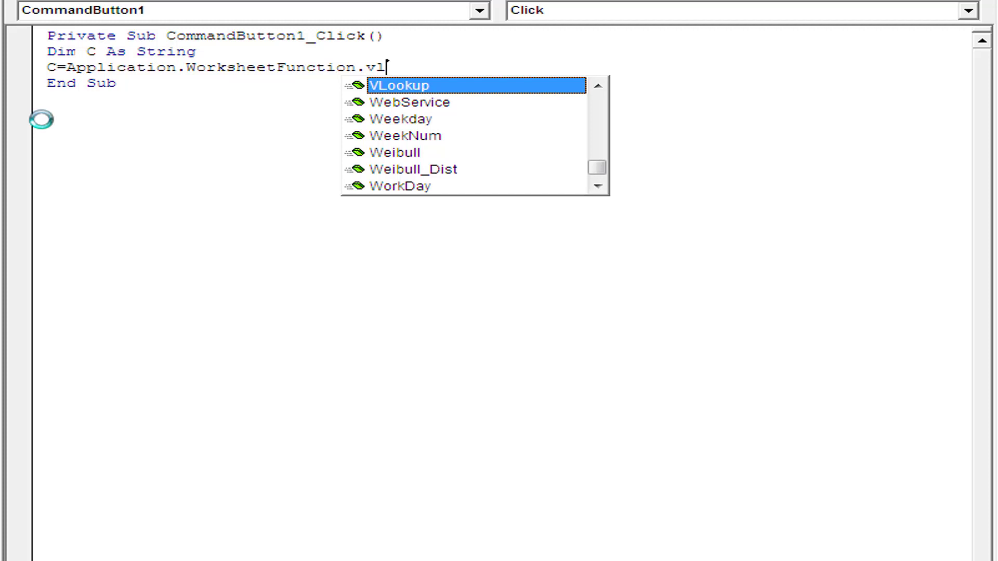
key("Tab")
type("(")
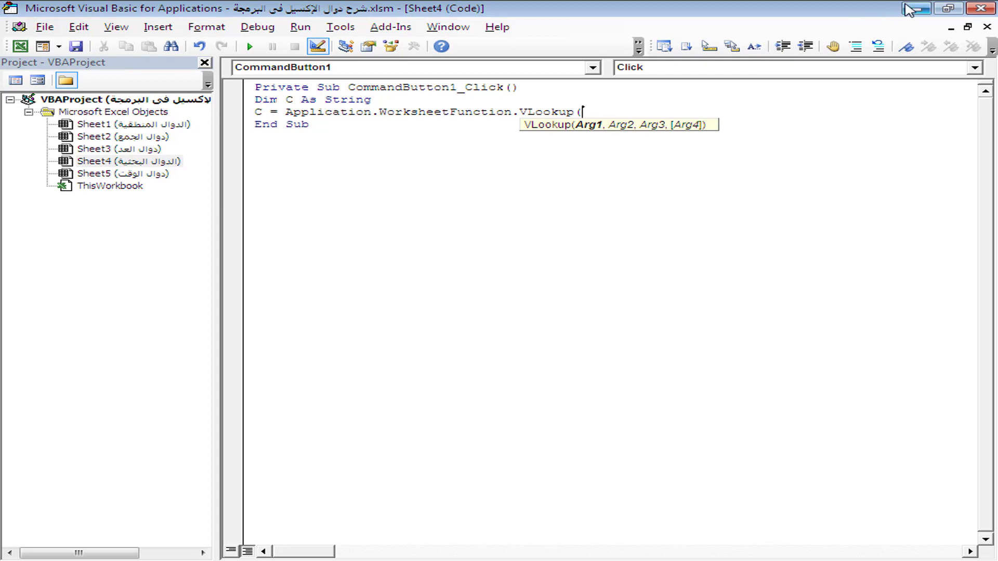
Step: Enter Sheet4.Range("G4").Value, as the VLookup's first argument
key("alt+F11")
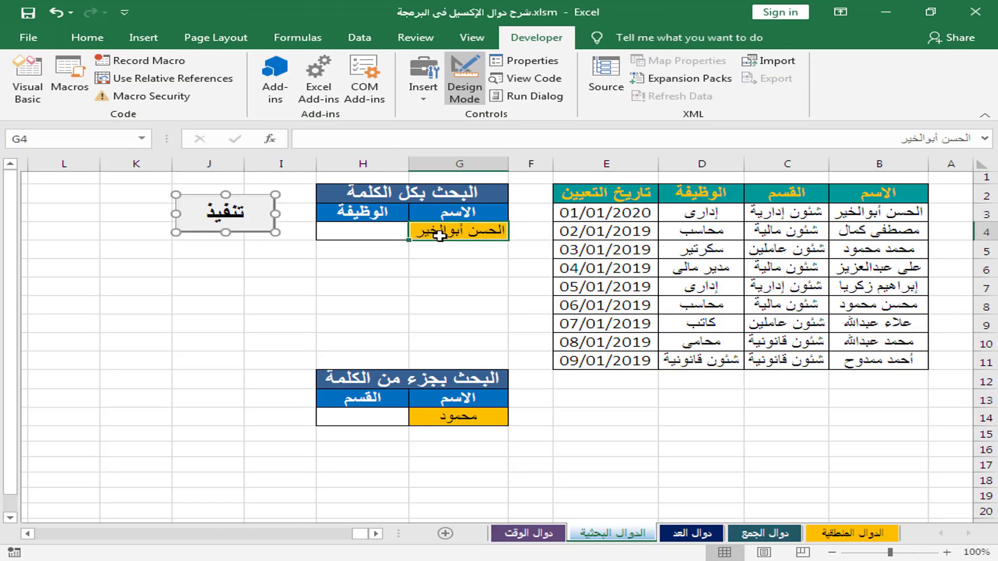
left_click(440, 234)
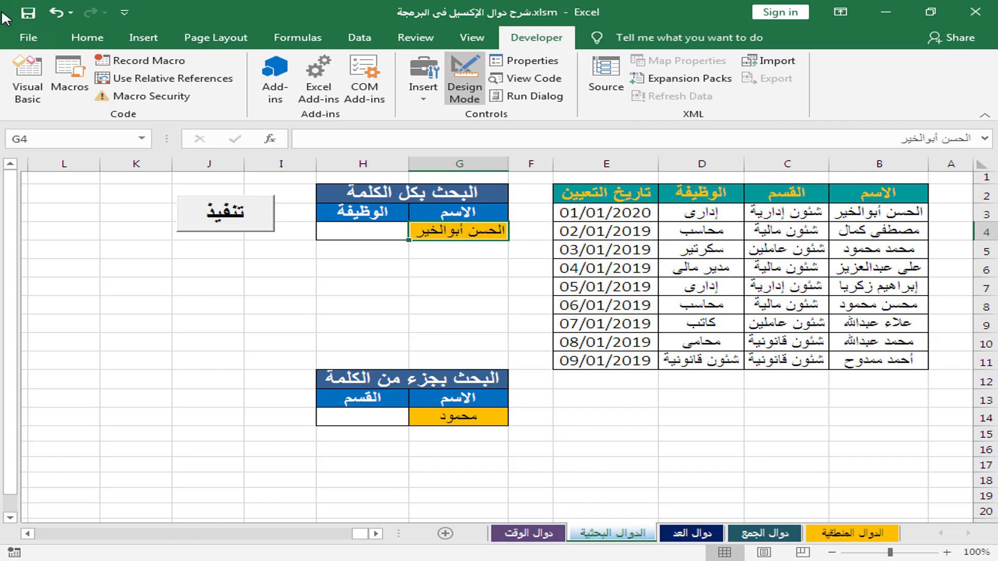
left_click(27, 78)
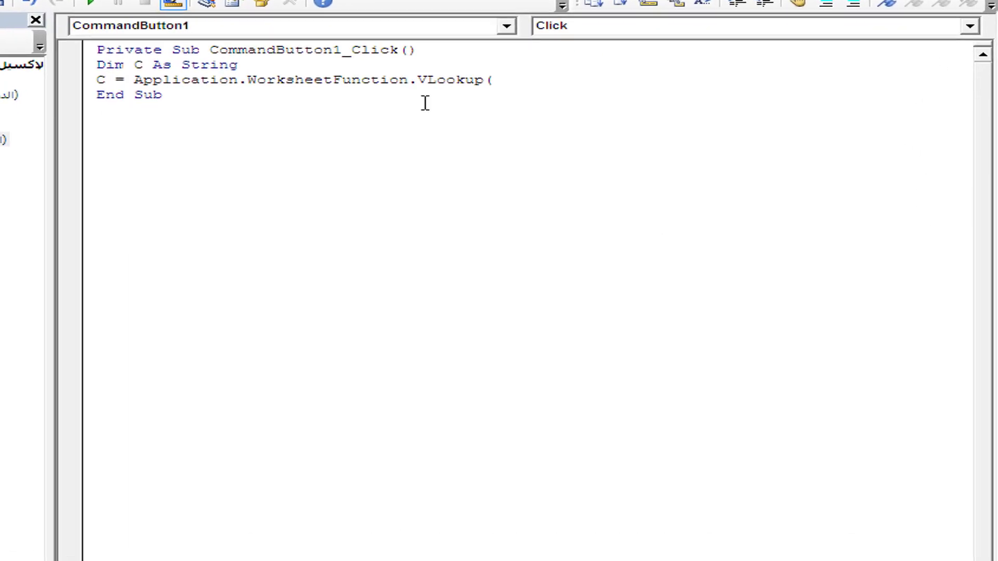
key("ctrl+space")
type("Sh")
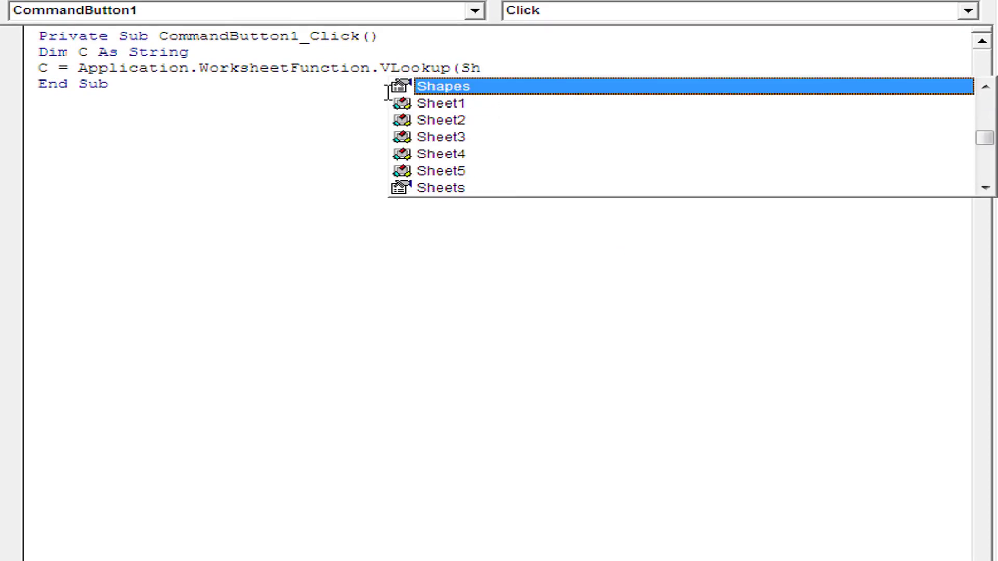
type("eet4.")
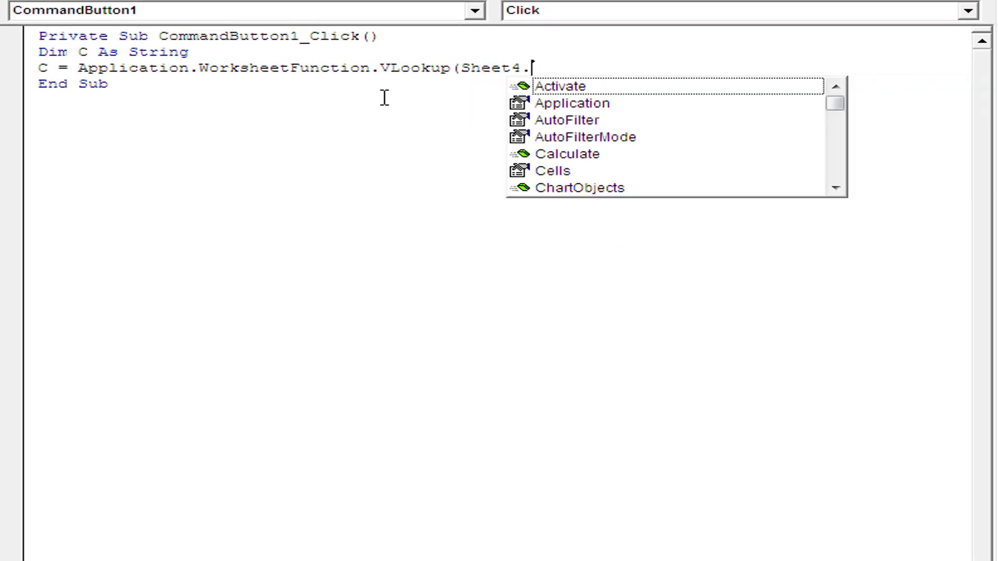
type("r")
key("Tab")
type("(")
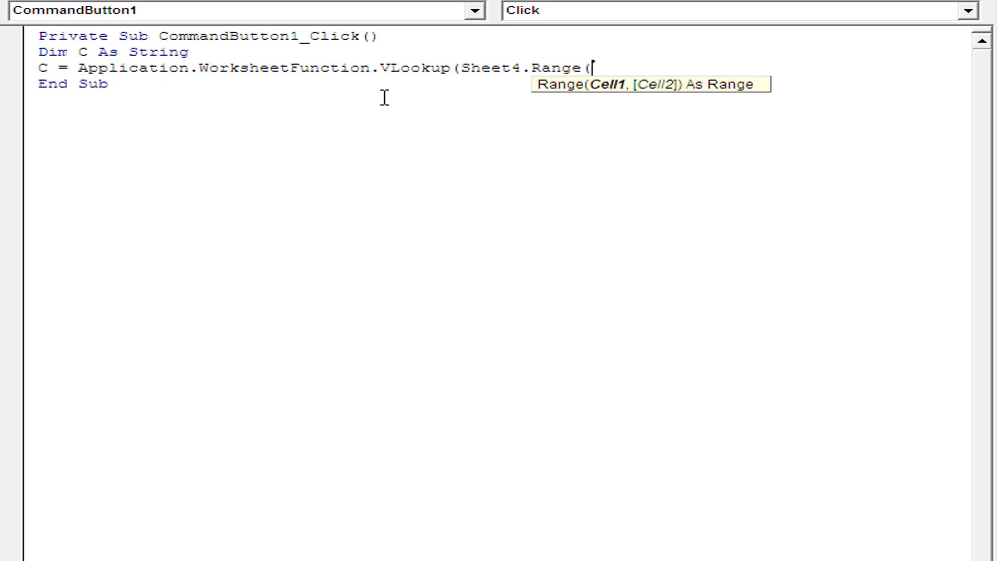
type("\"G")
type("4\")")
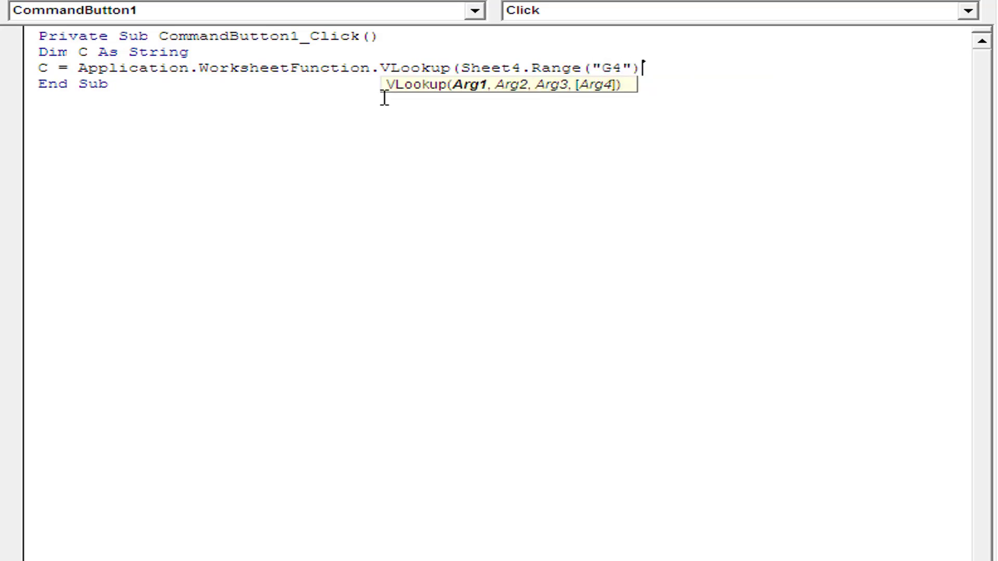
type(".v")
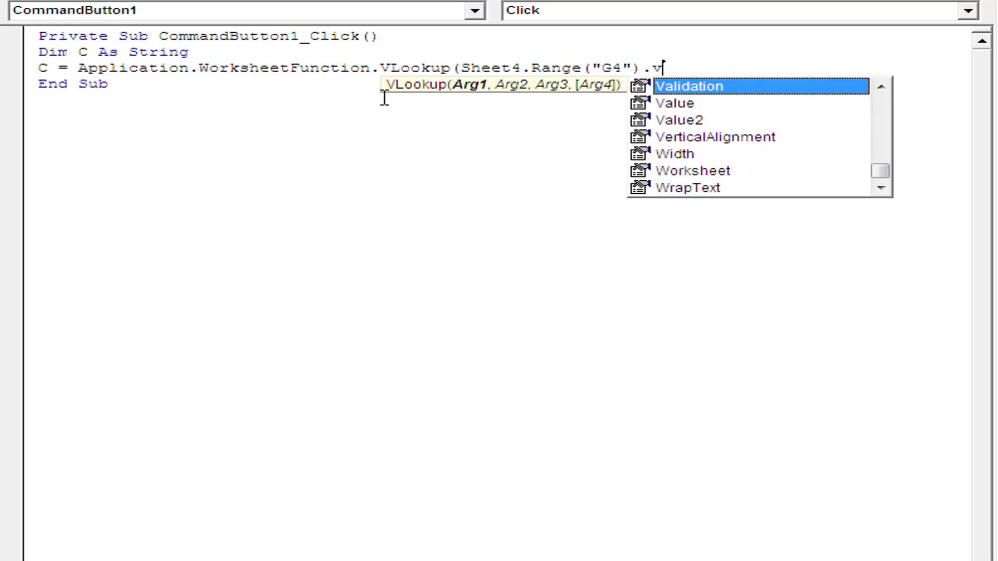
type("alue,")
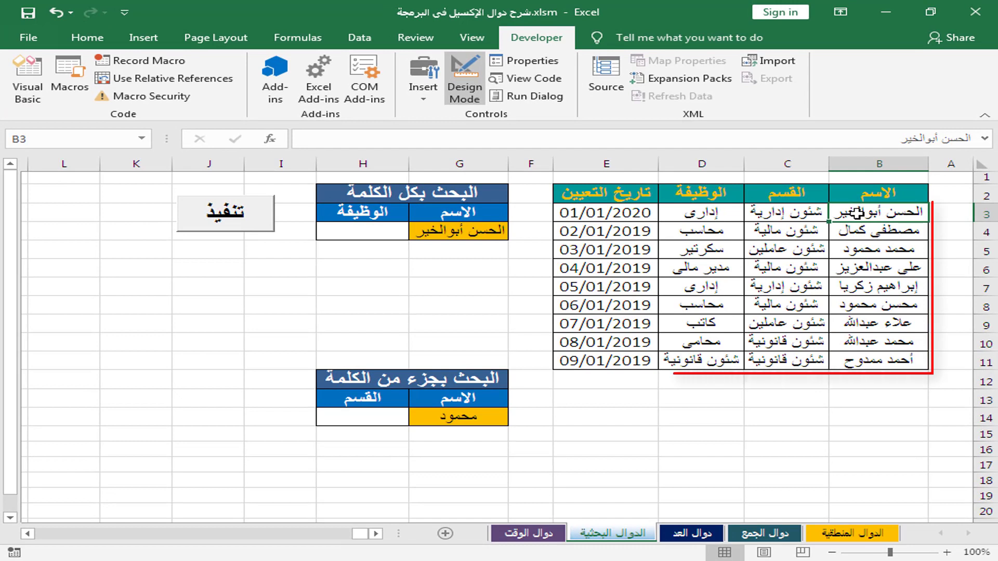
Step: Add Sheet4.Range("B3:E11"), as the VLookup table argument, ending with a comma
left_click(592, 358)
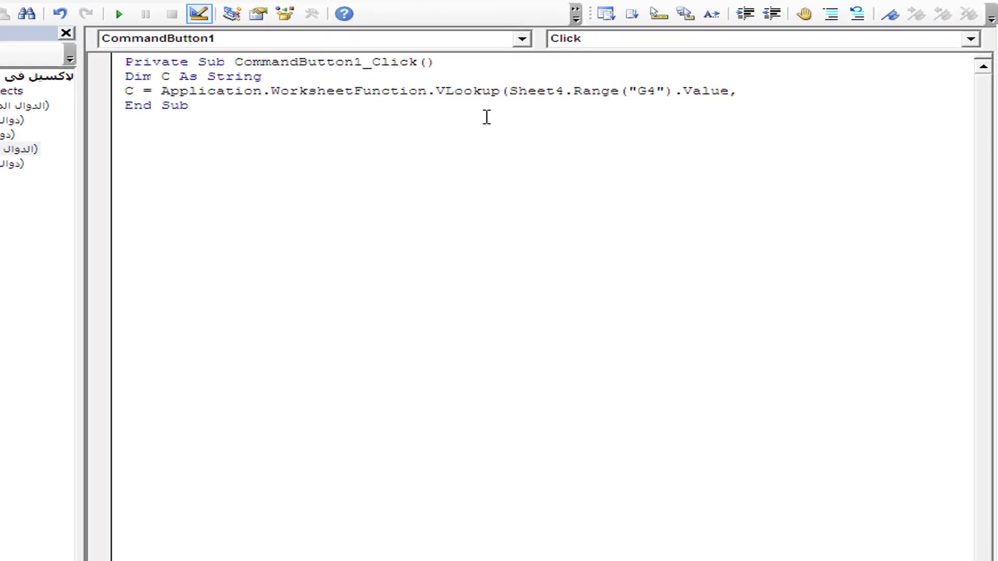
key("ctrl+space")
type("Sh")
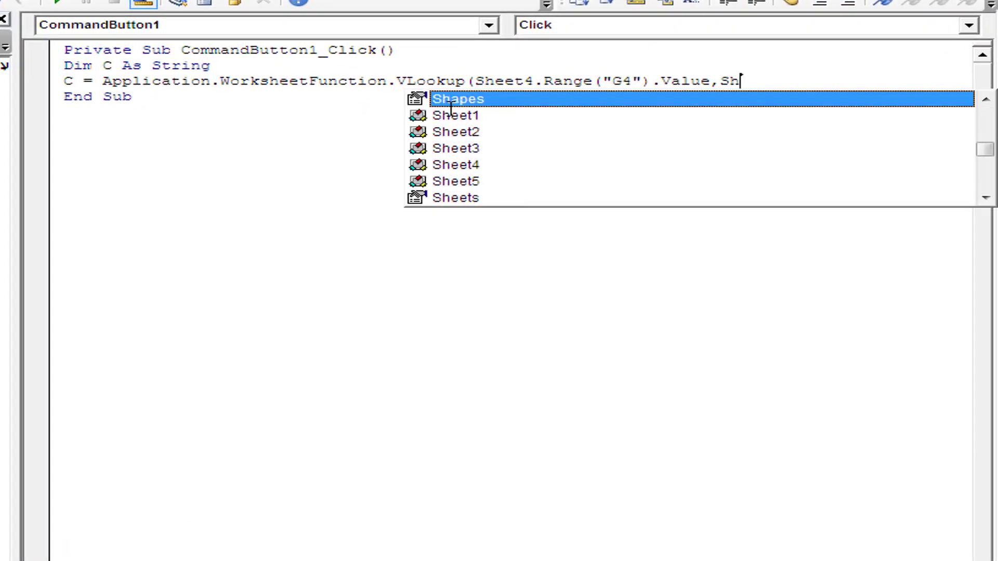
key("Down")
key("Down")
key("Down")
key("Down")
key("Tab")
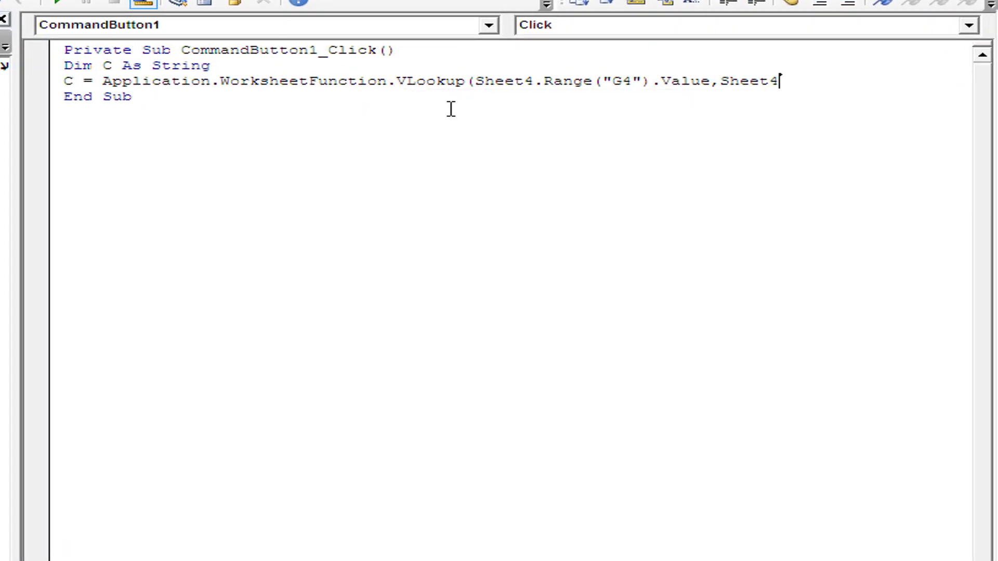
type(".Wor")
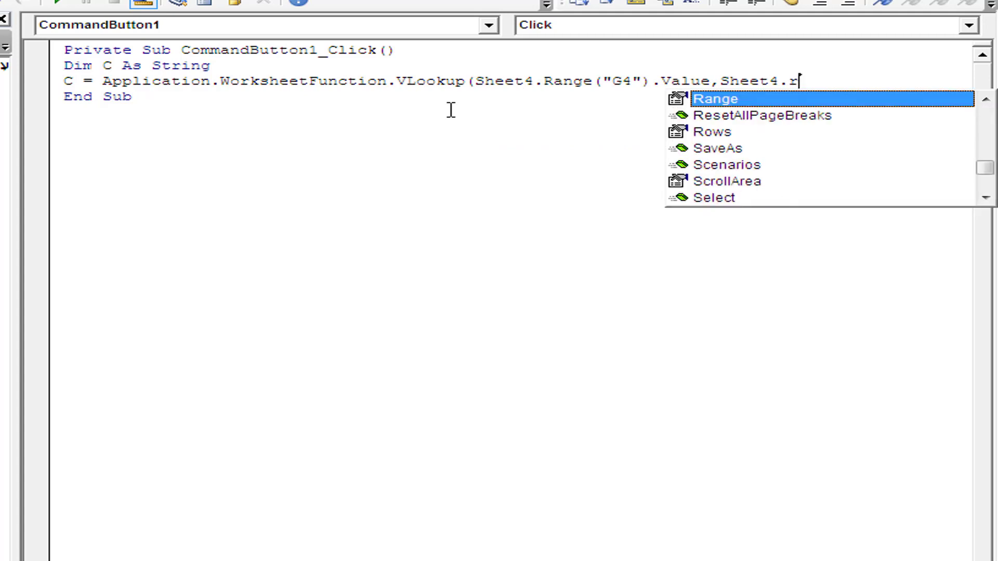
key("Tab")
type("(")
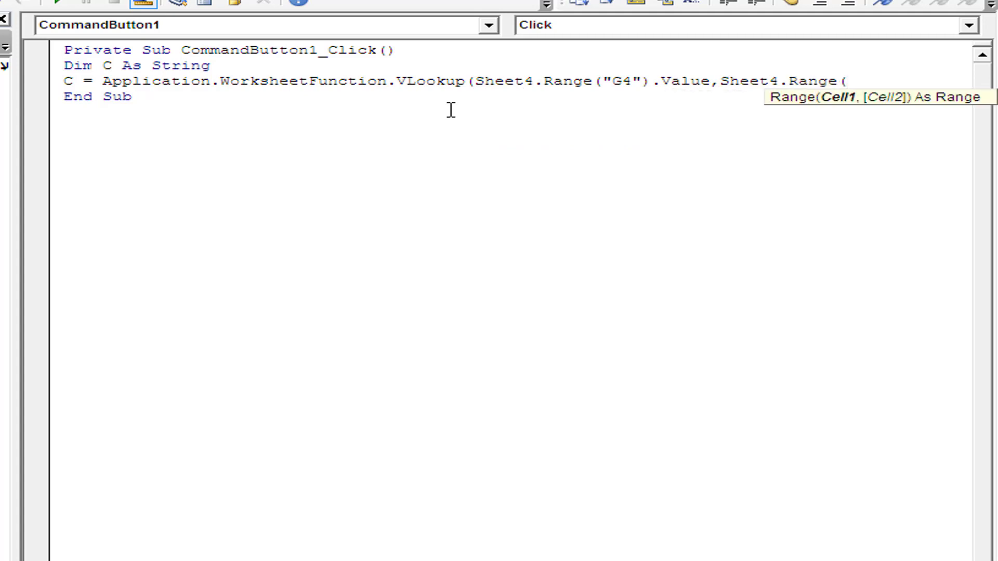
type("\"\"")
key("Left")
type("B")
type("3")
type(":E")
type("11\"")
type(")")
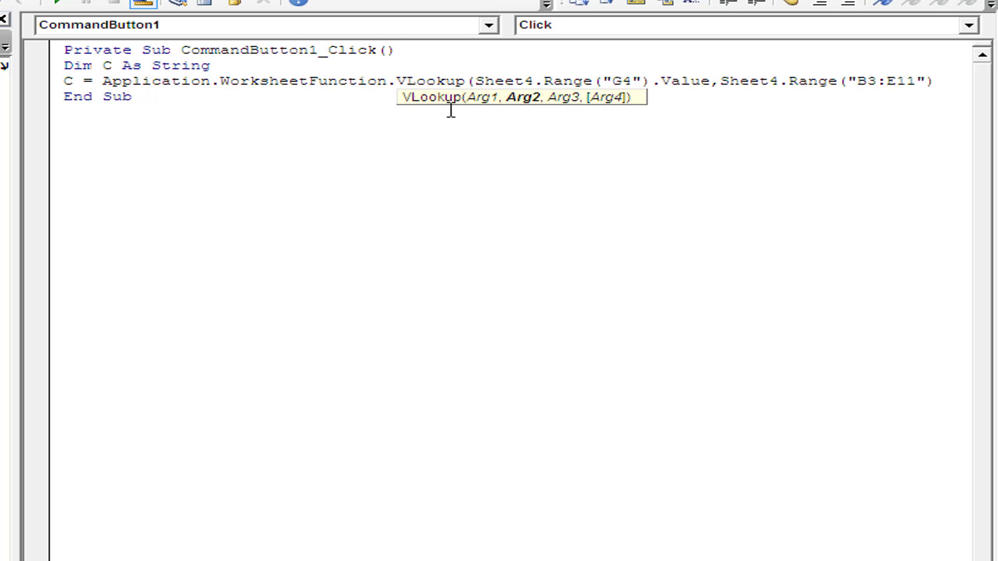
type(",")
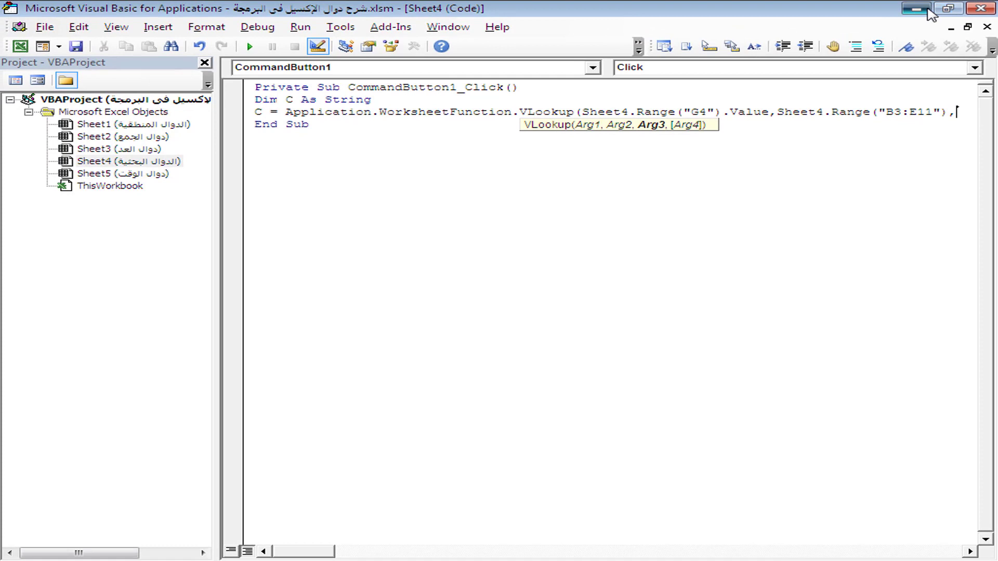
Step: After viewing the employee table, type 3, as the VLookup column index
left_click(914, 7)
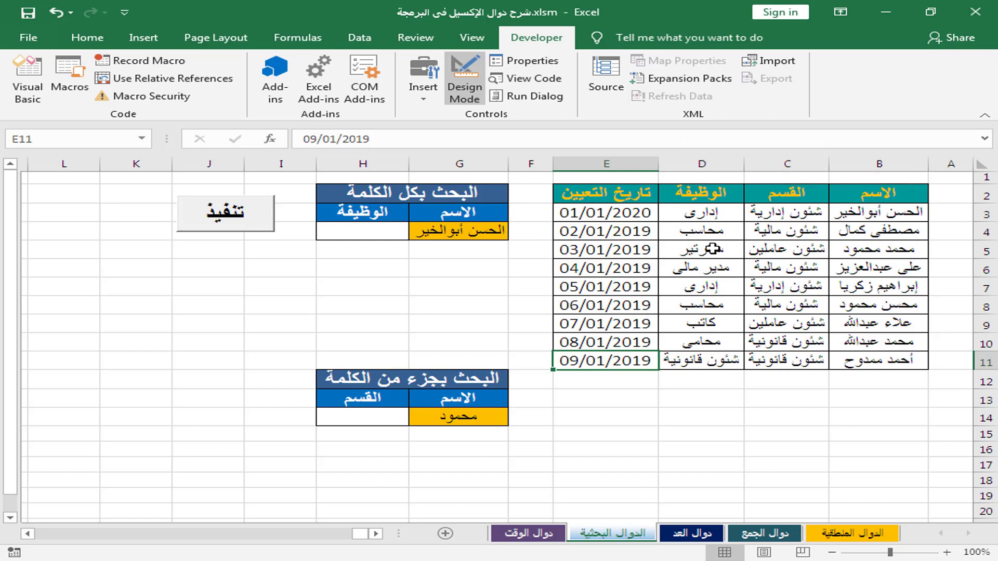
left_click(10, 96)
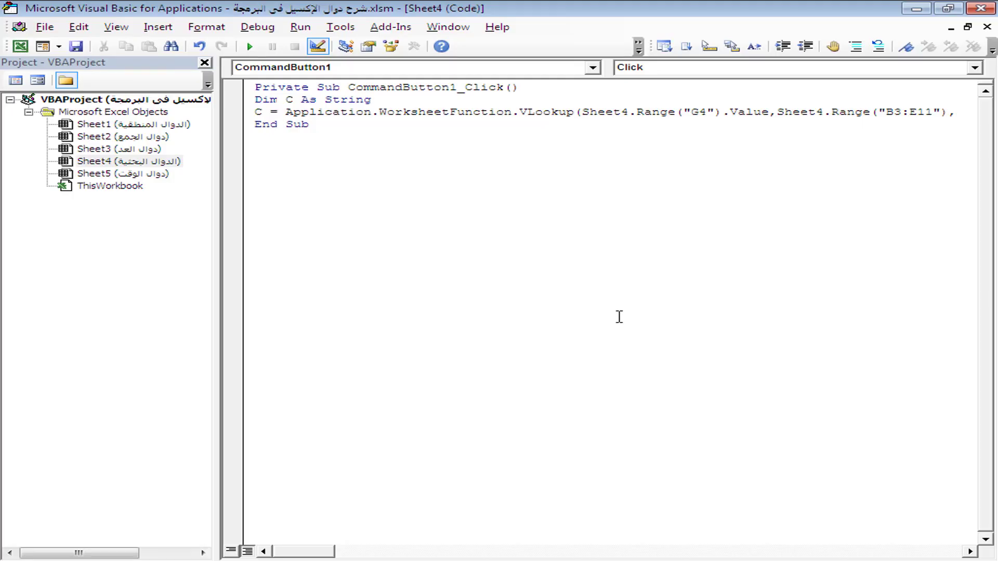
type("3")
type(",")
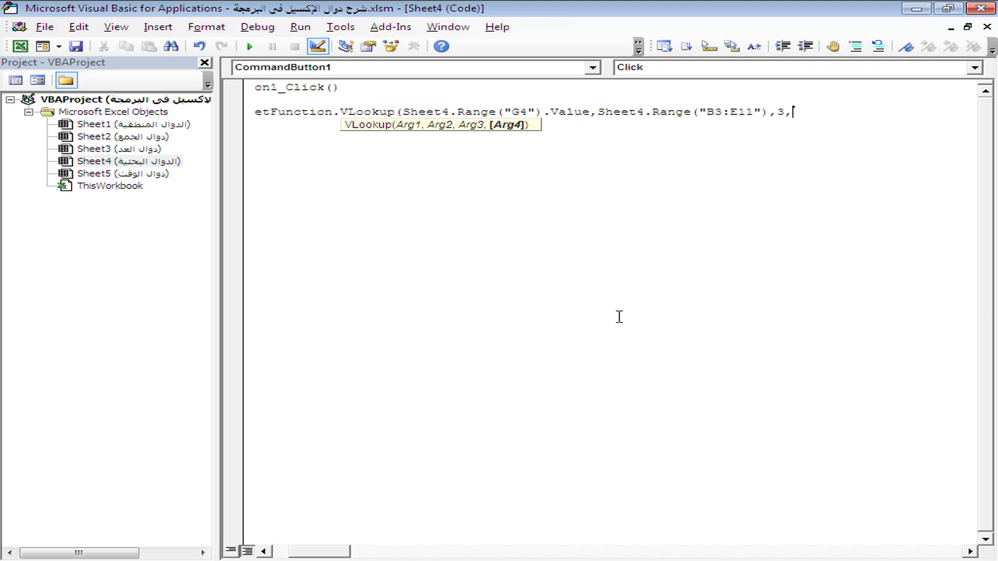
Step: Finish the VLookup with 0) for an exact match and commit the line
type("0")
type(")")
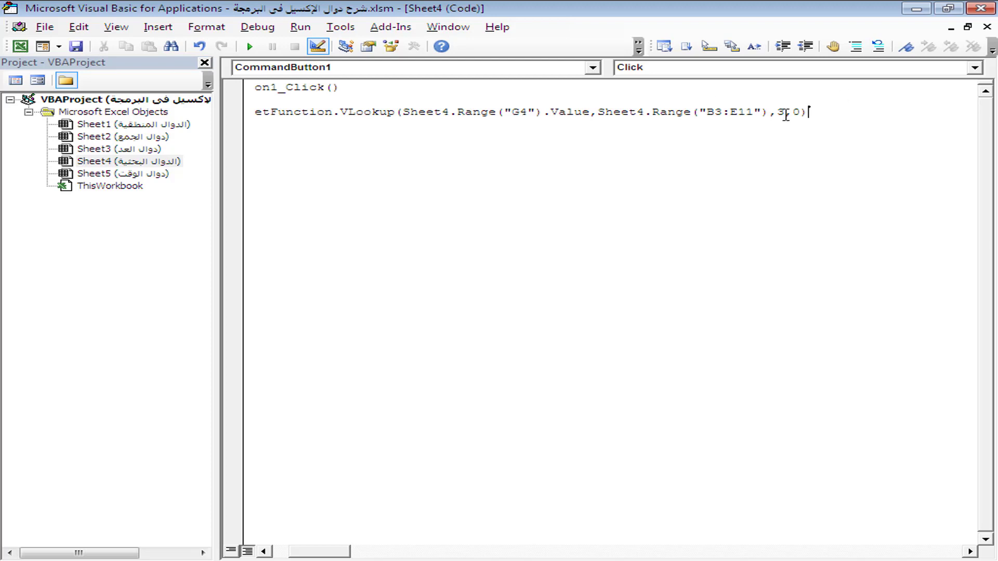
key("Down")
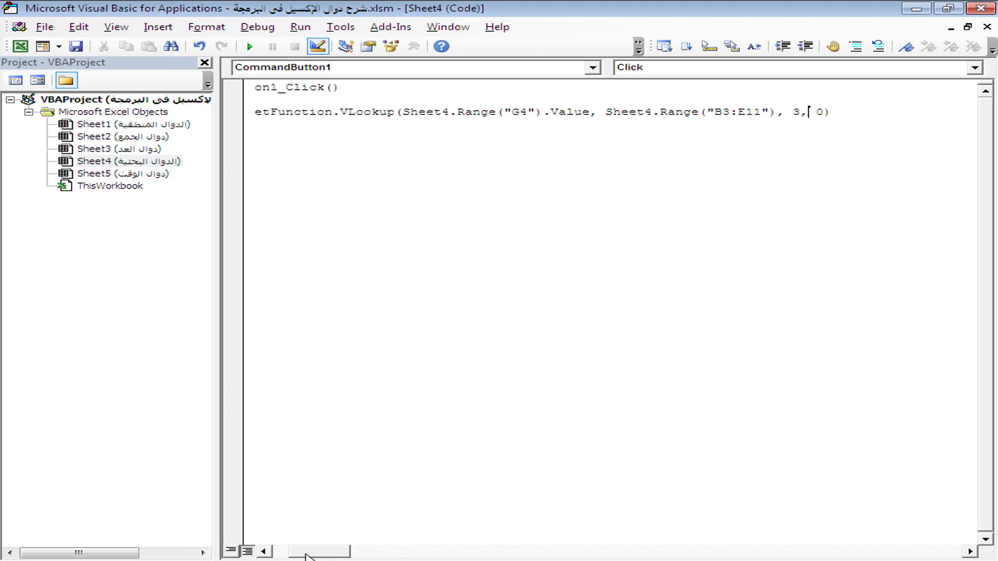
left_click_drag(310, 552, 295, 553)
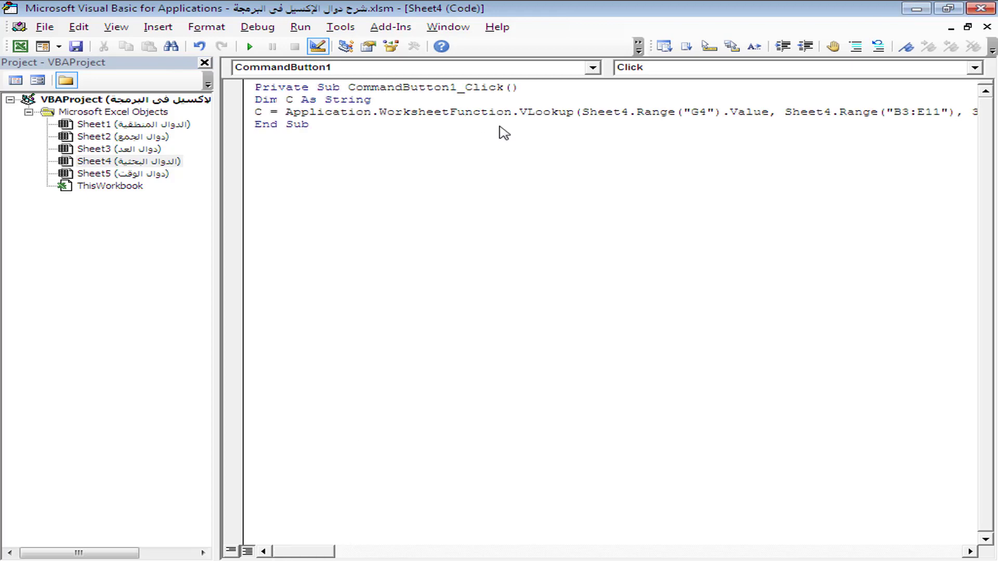
Step: Add the line Sheet4.Range("H4").Value = C and return to the worksheet
key("alt+F11")
left_click(362, 228)
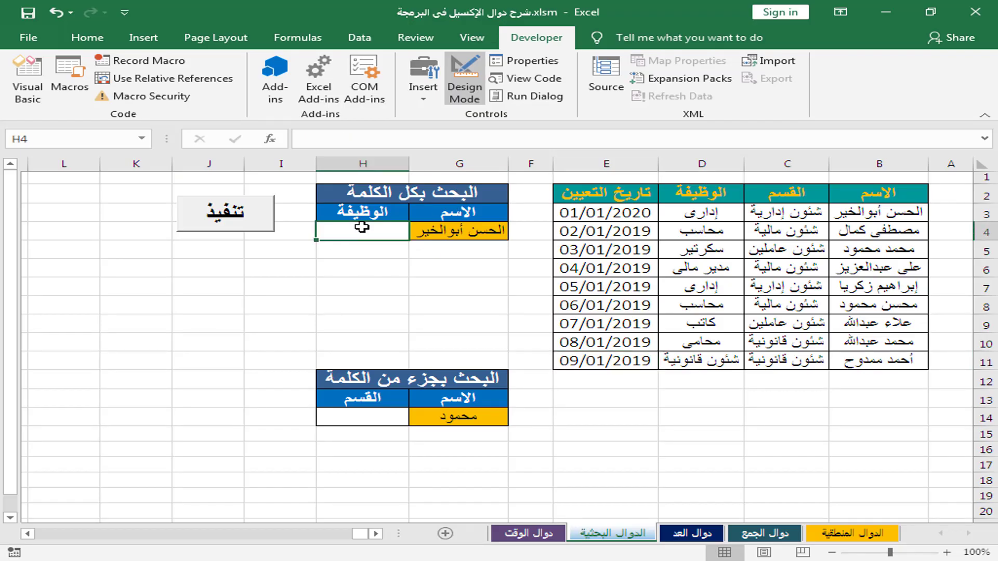
double_click(224, 214)
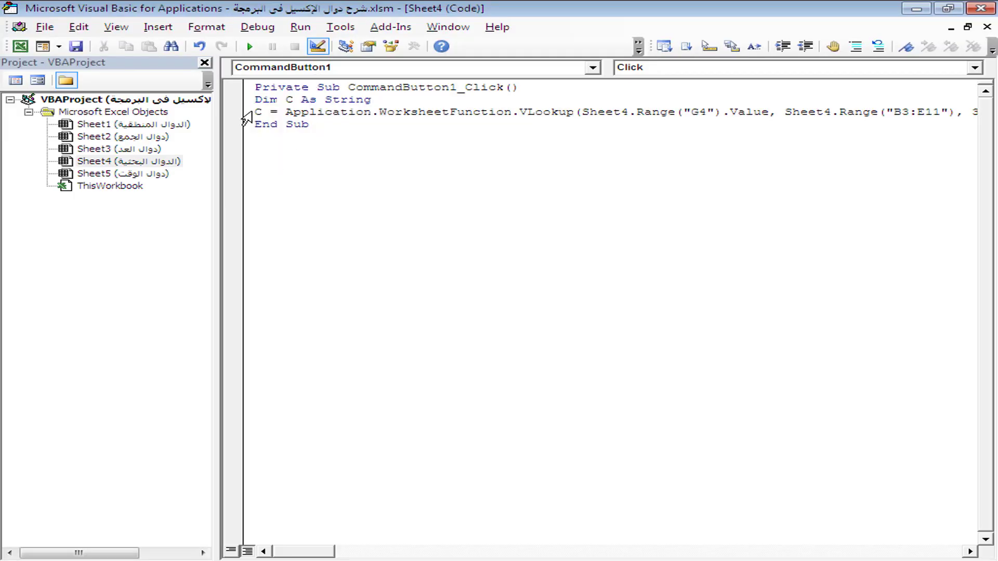
key("Return")
key("ctrl+space")
type("Sh")
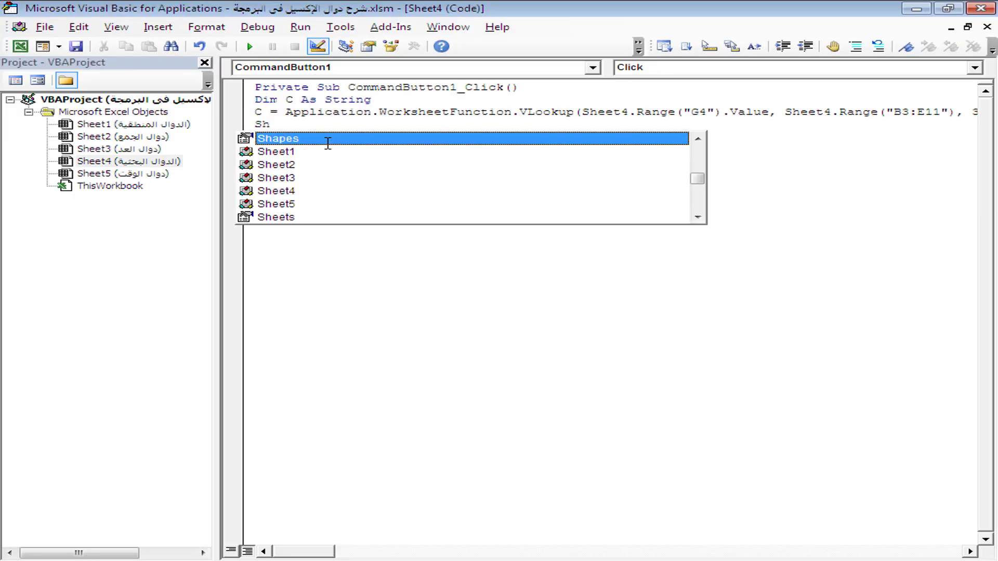
key("Down")
key("Down")
key("Down")
key("Down")
type(".")
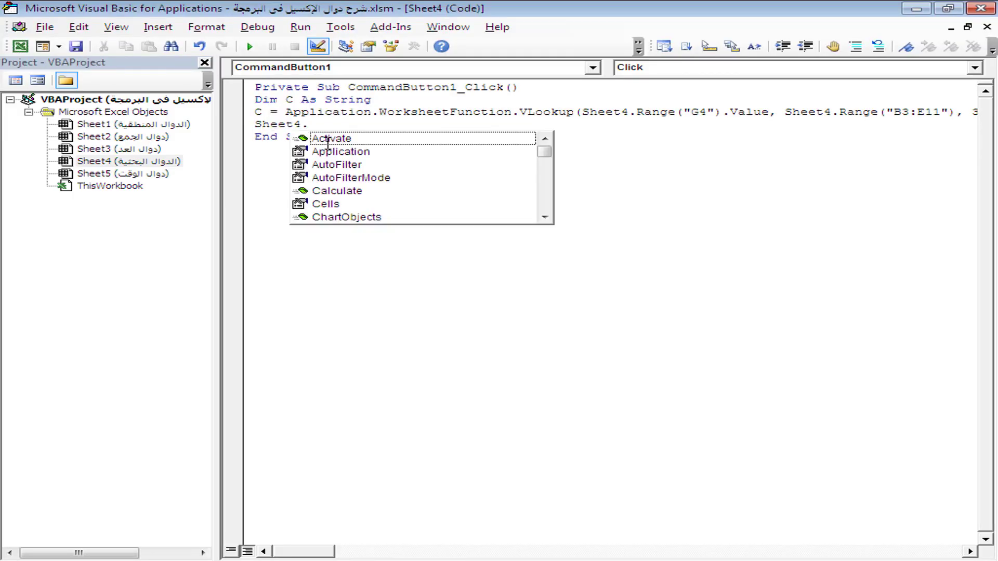
type("R")
key("Tab")
type("(\"")
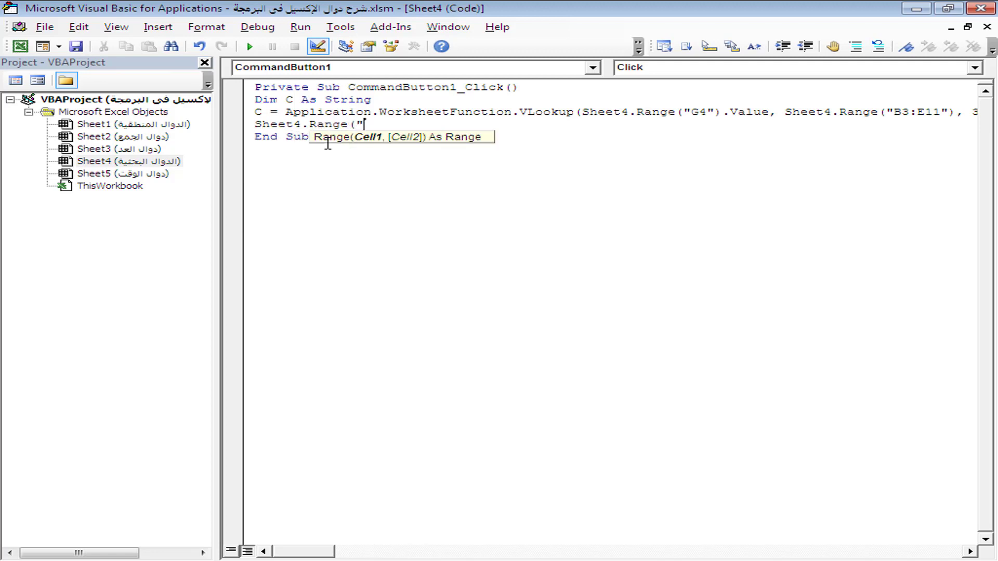
type("H4\")")
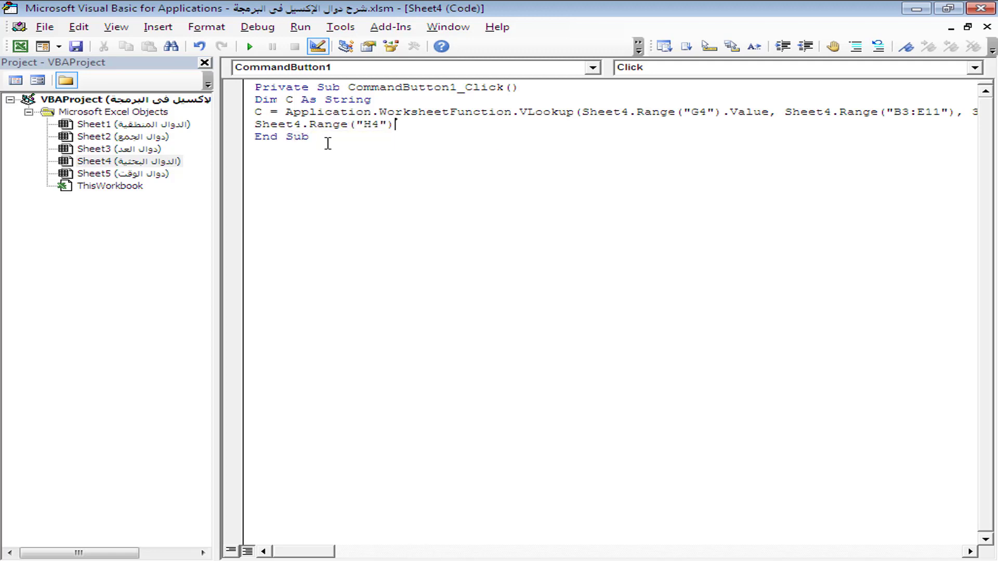
type(".Value =")
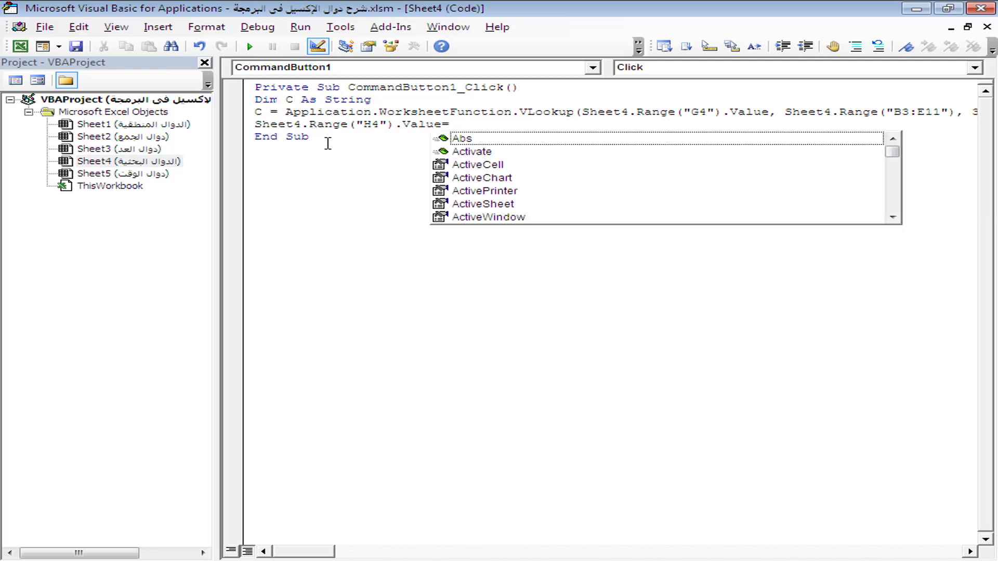
type(" C")
left_click(796, 7)
left_click(917, 8)
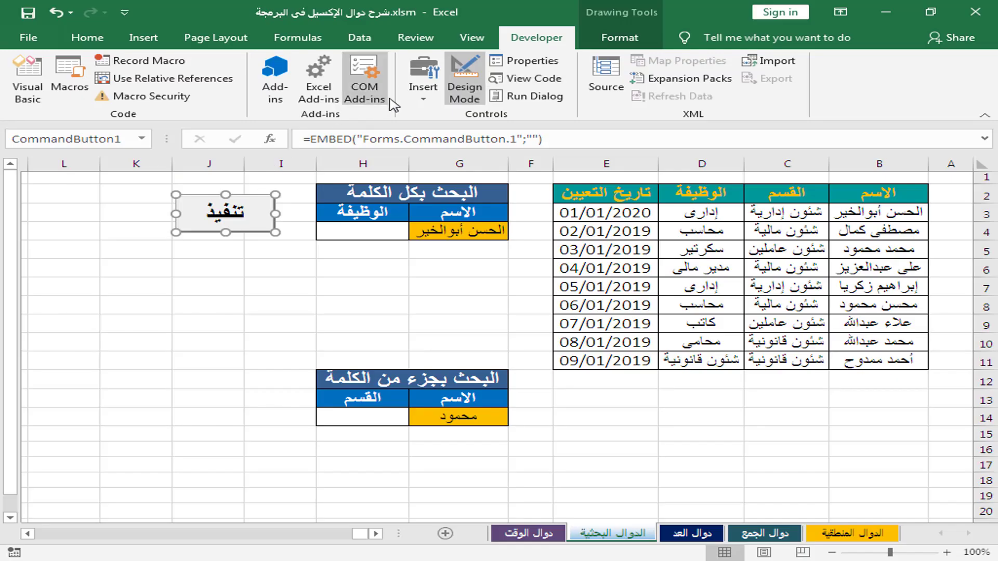
Step: Exit design mode and run the تنفيذ lookup, checking the job title in H4
left_click(459, 74)
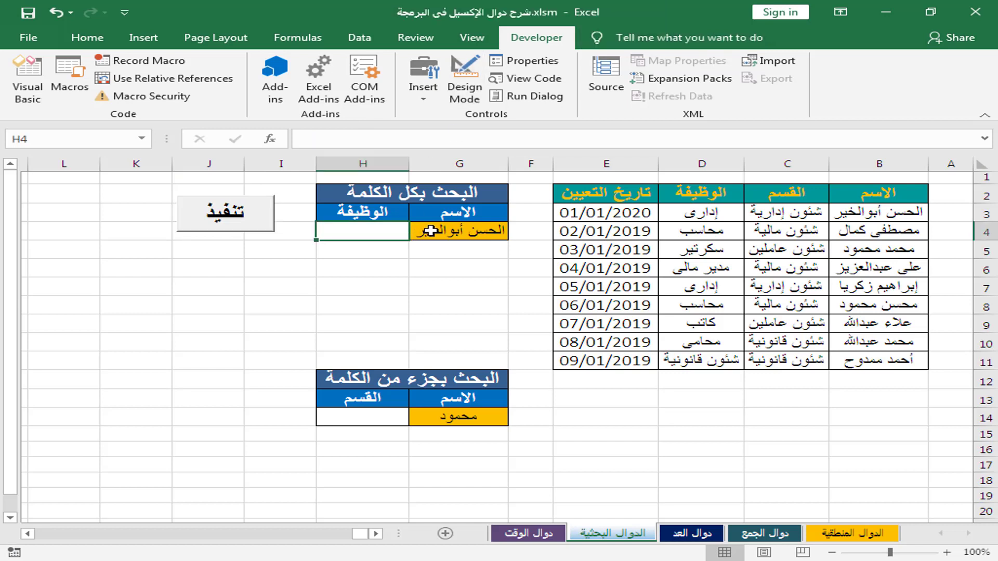
left_click(431, 231)
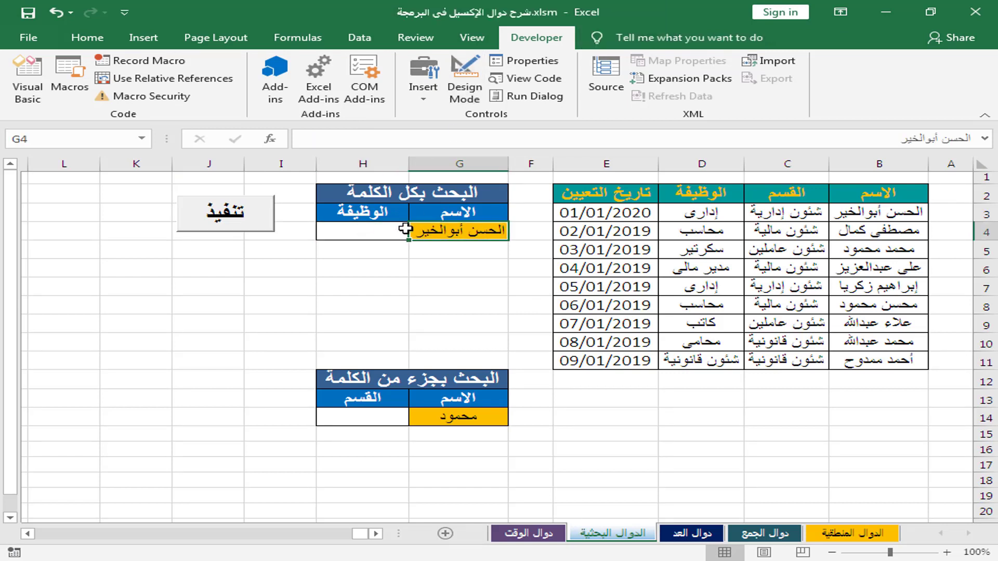
left_click(240, 229)
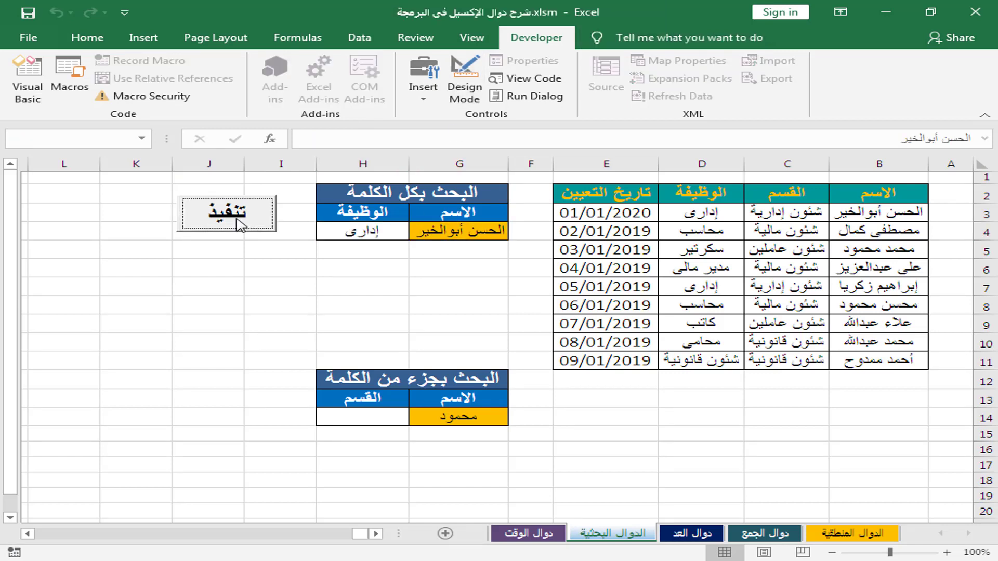
left_click(383, 236)
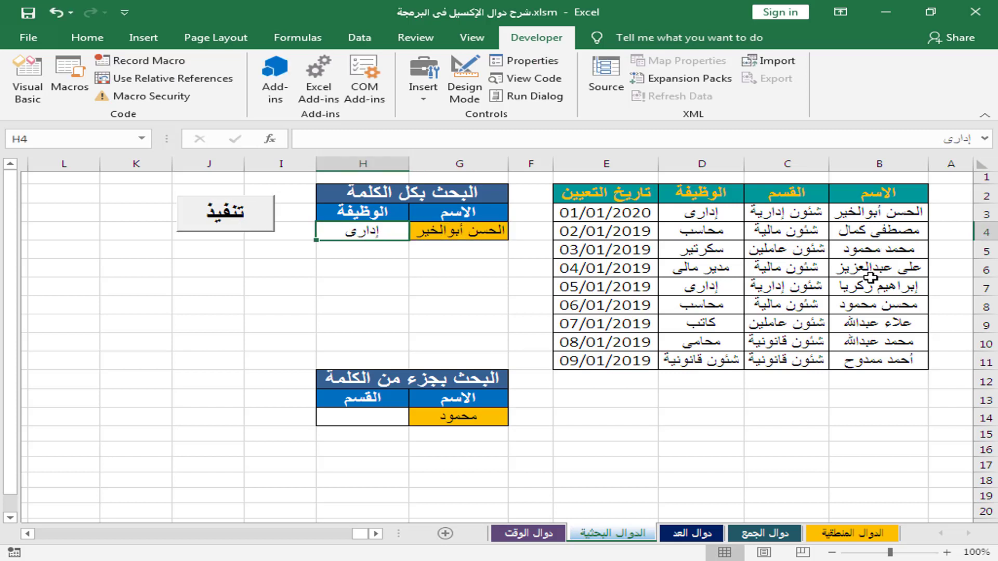
Step: Enter another employee's full name from B8 in G4, rerun, and verify the job in column D
left_click(871, 309)
left_click(429, 230)
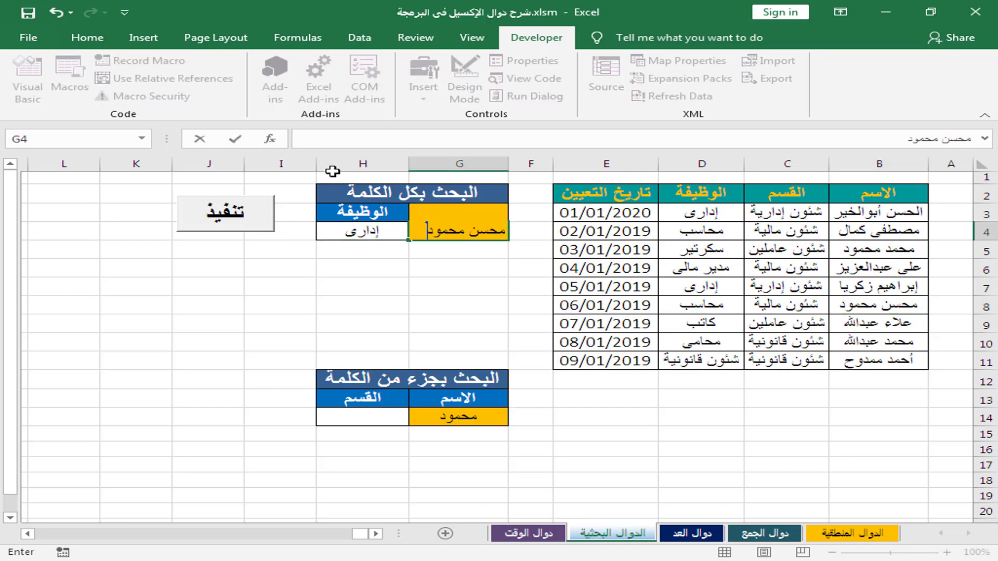
key("Return")
left_click(238, 229)
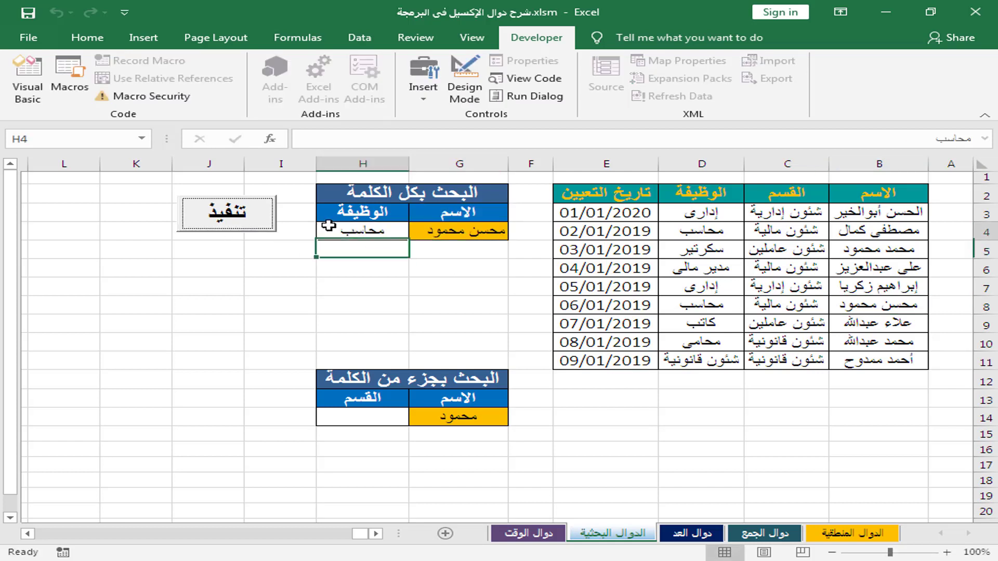
left_click(879, 302)
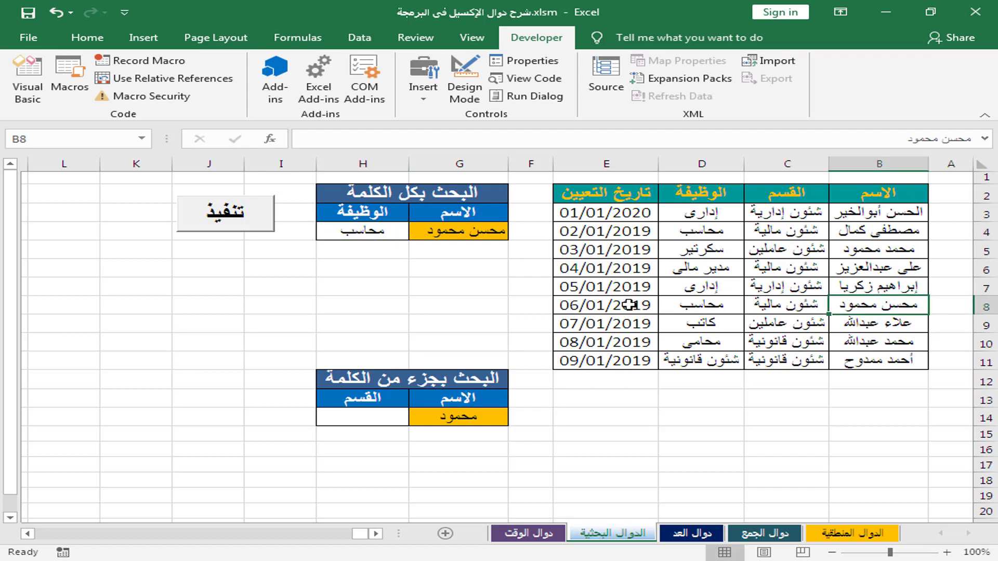
left_click(673, 306)
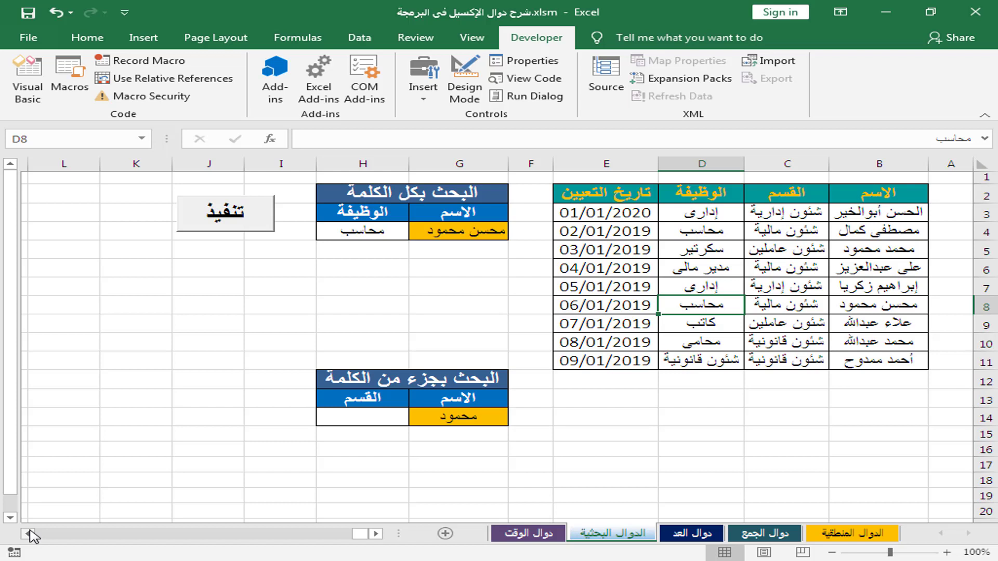
key("alt+F11")
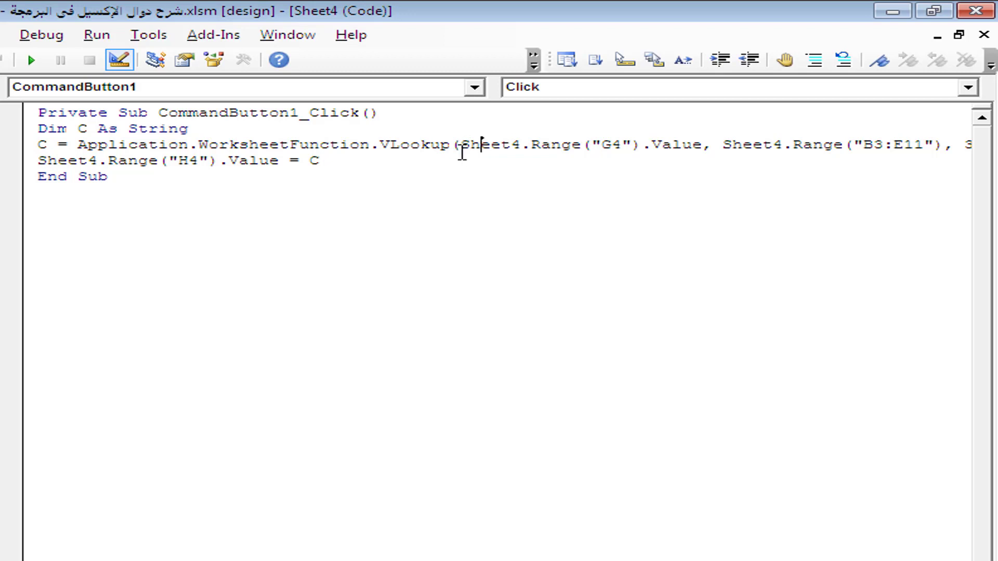
Step: Change the lookup value to "*" & Sheet4.Range("G4").Value & "*"
left_click(461, 151)
type("\"")
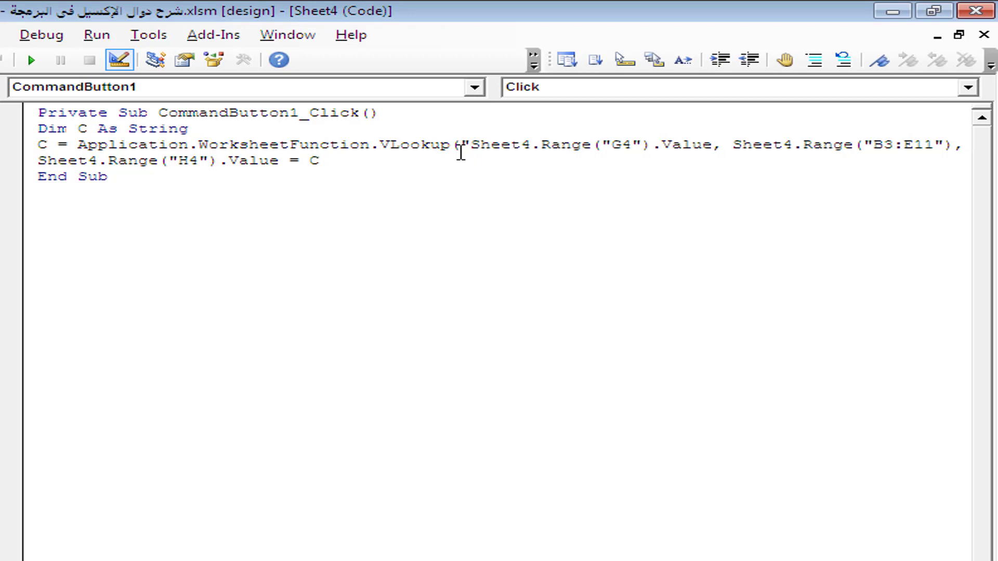
type("*")
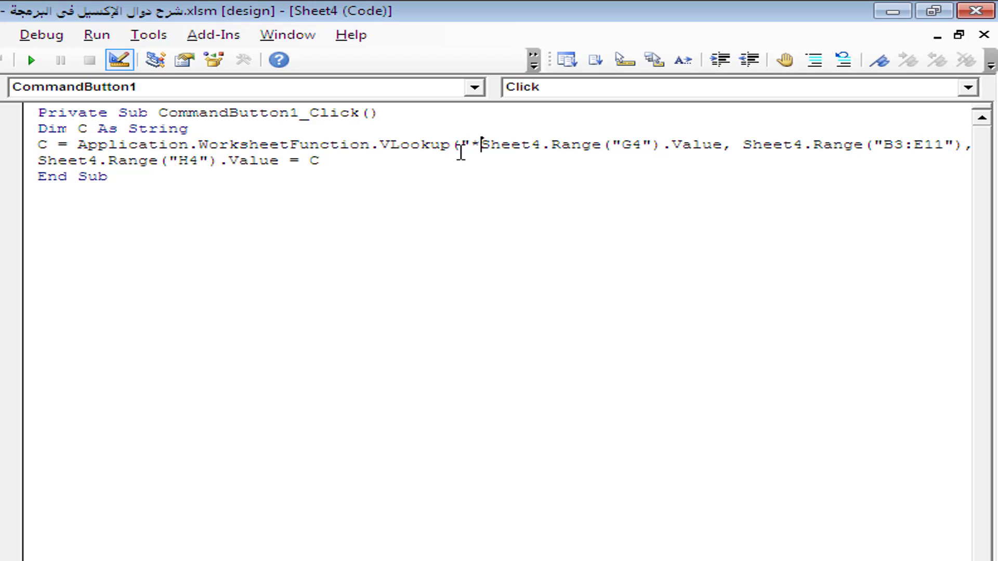
type("\"")
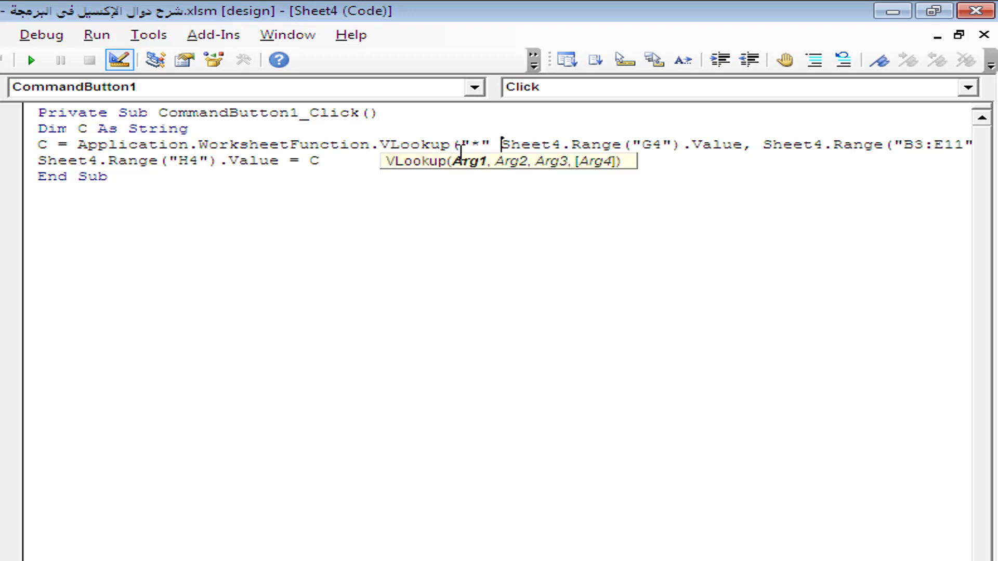
type(" &")
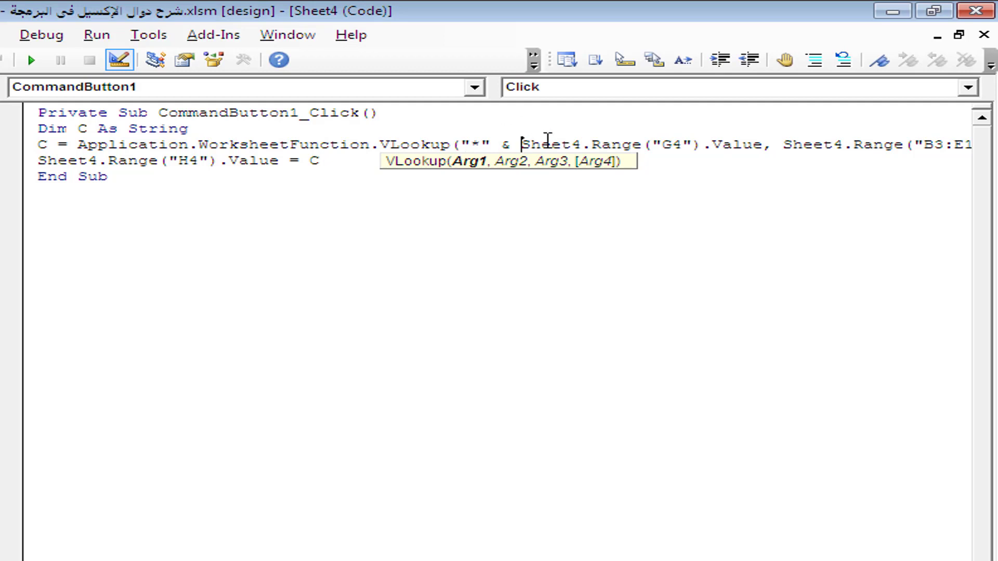
left_click(764, 145)
type("&")
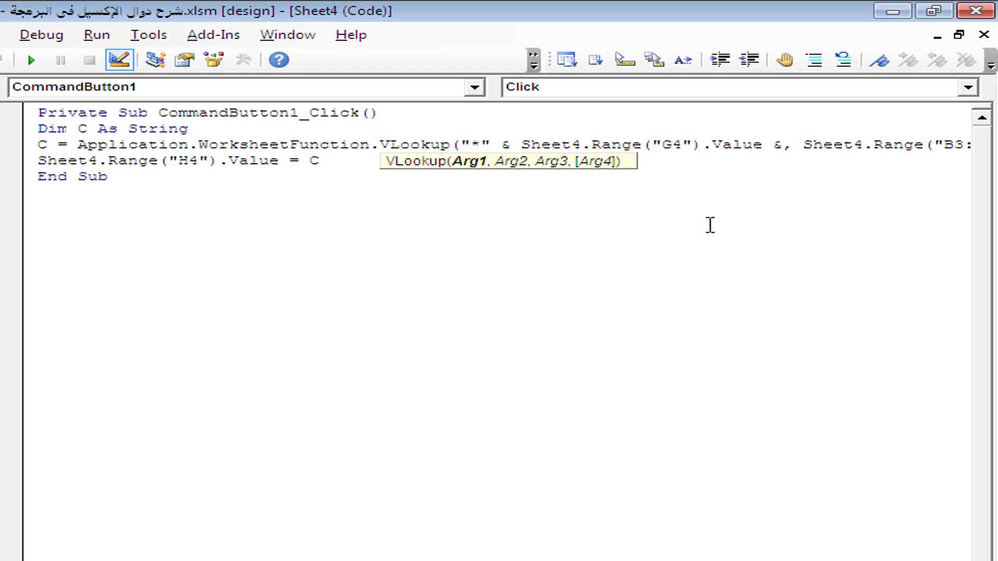
type("\"*")
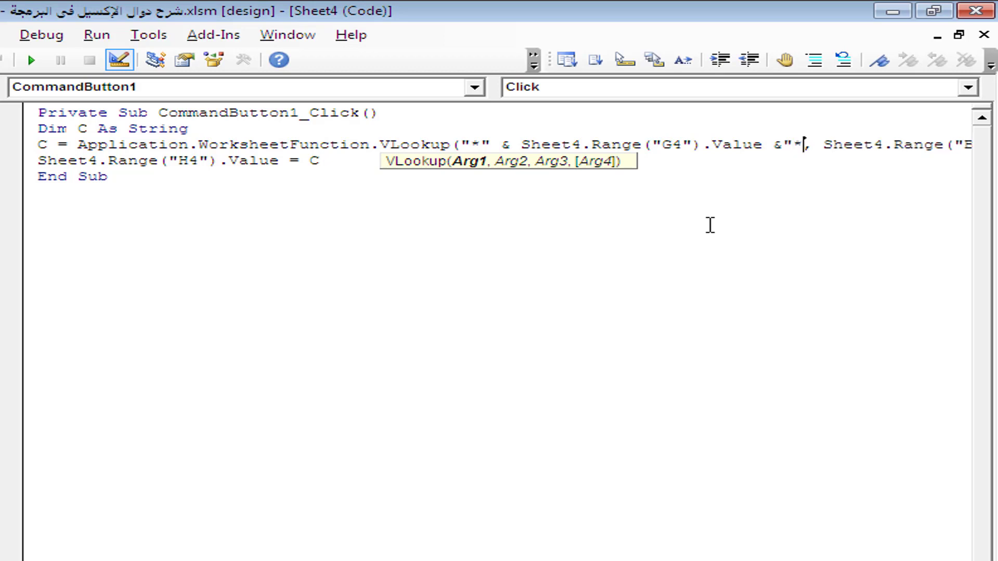
type("\"")
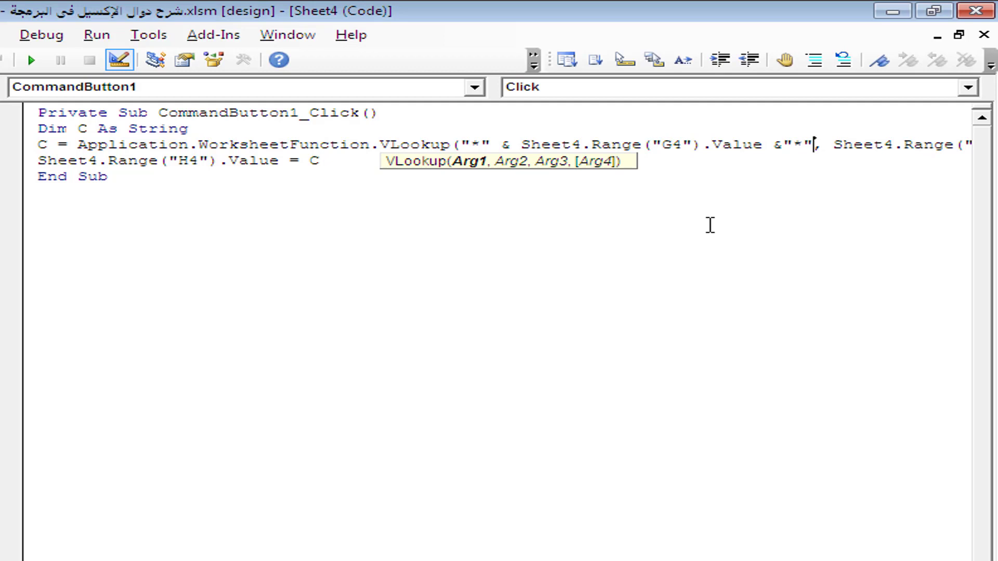
left_click(656, 164)
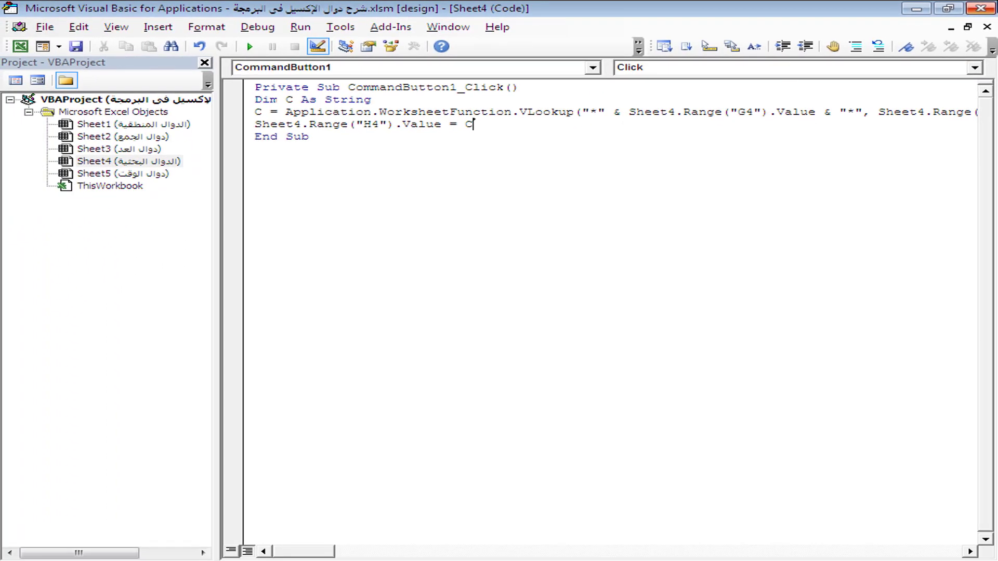
Step: Back in Excel with Design Mode off, shorten the name in G4 and run the lookup
left_click(981, 9)
left_click(475, 72)
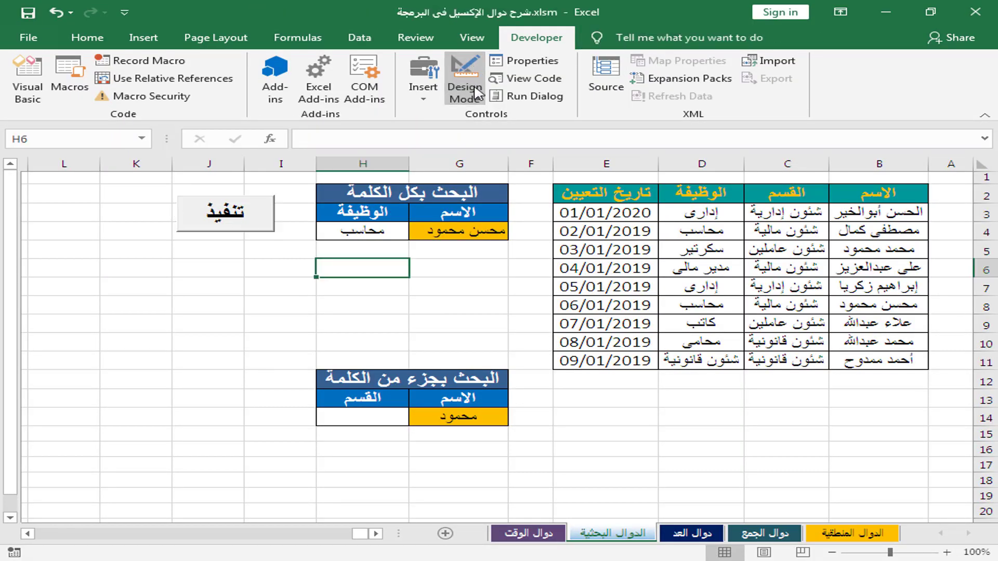
left_click(465, 230)
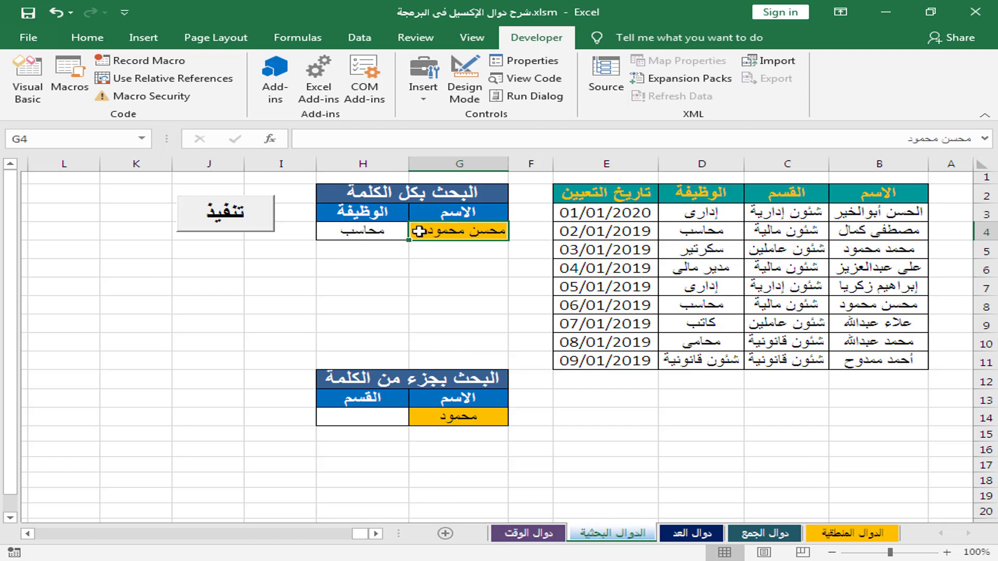
double_click(419, 231)
left_click_drag(419, 231, 465, 232)
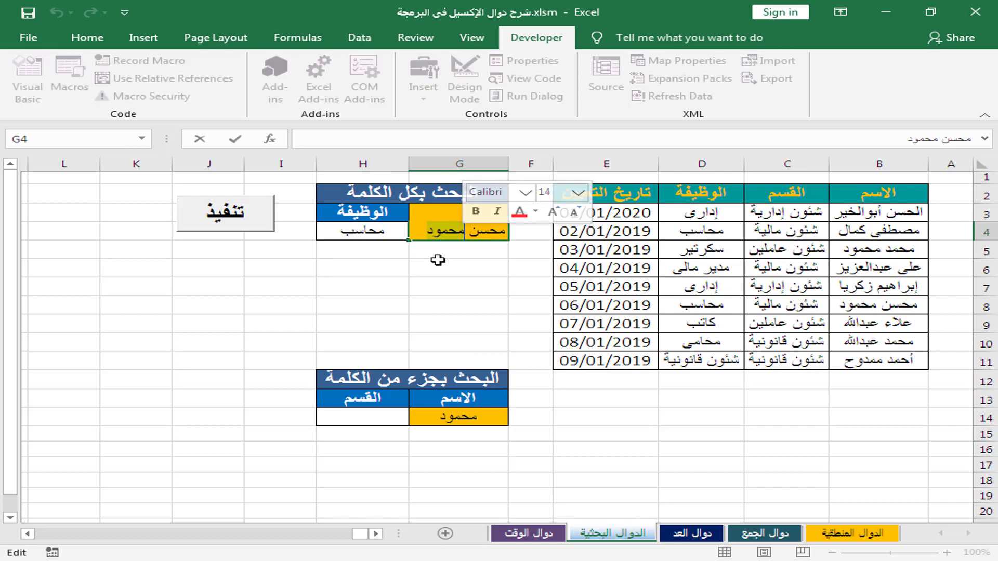
key("BackSpace")
key("Return")
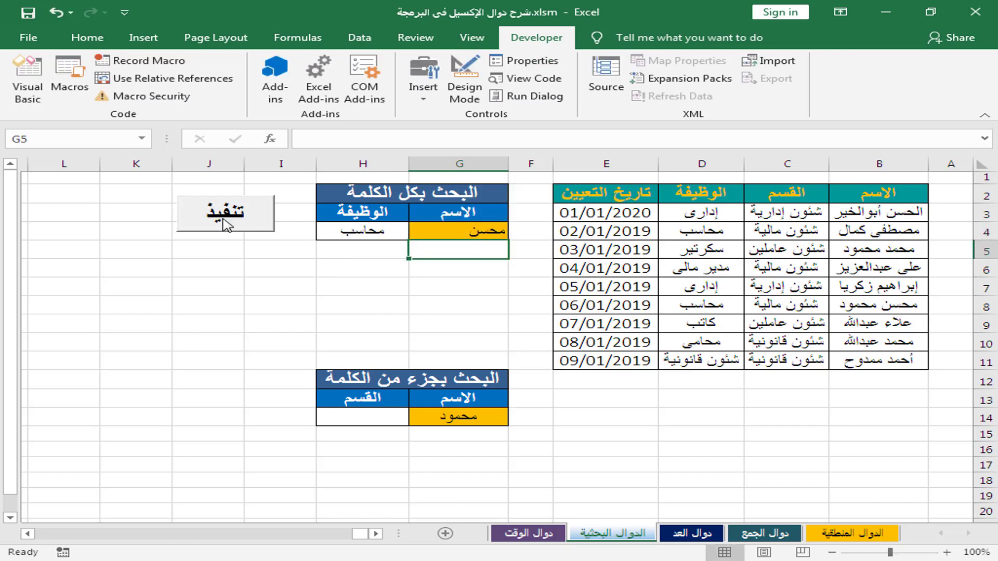
left_click(225, 226)
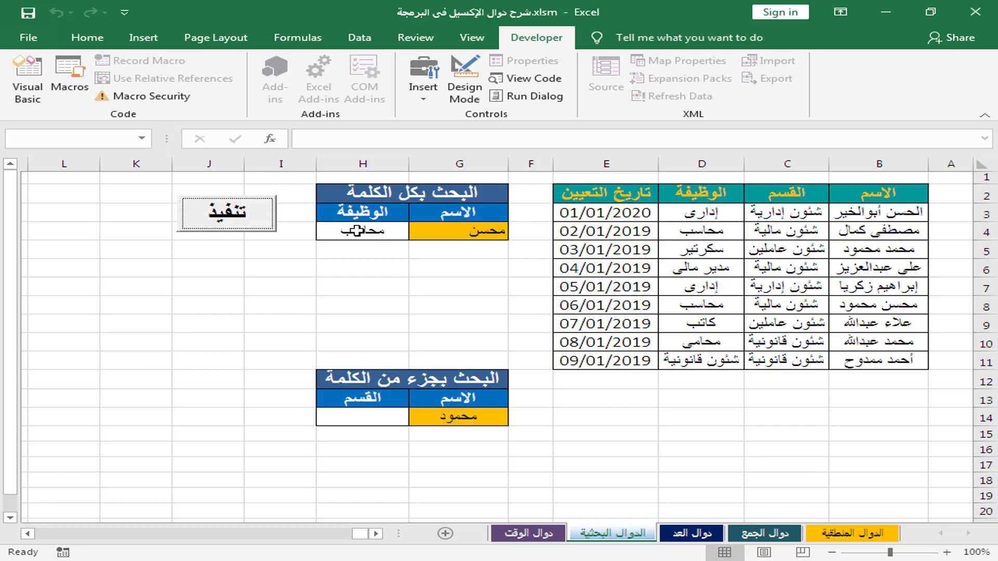
Step: Enter the partial name 'الحسن' in G4 and run تنفيذ again
left_click(893, 215)
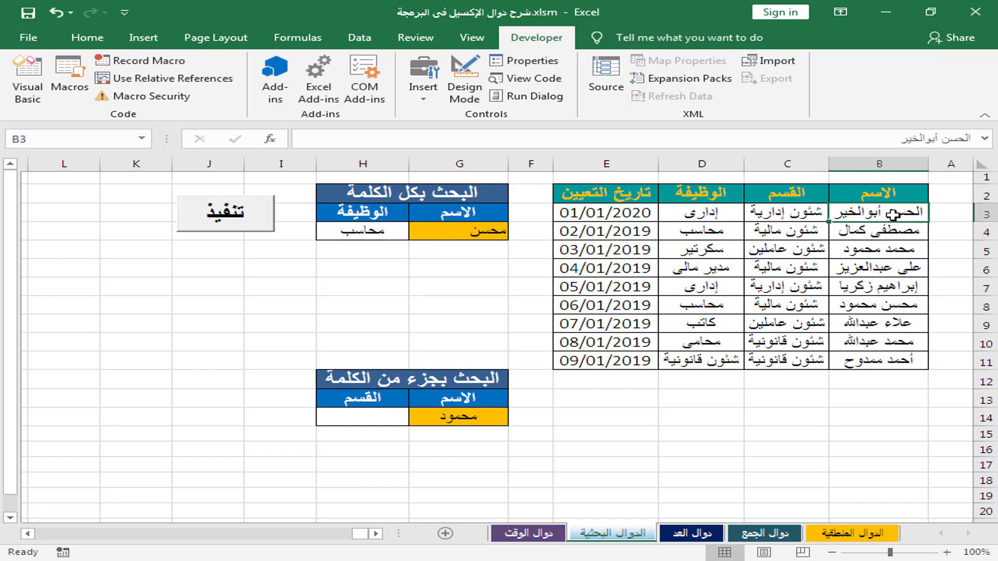
left_click(464, 236)
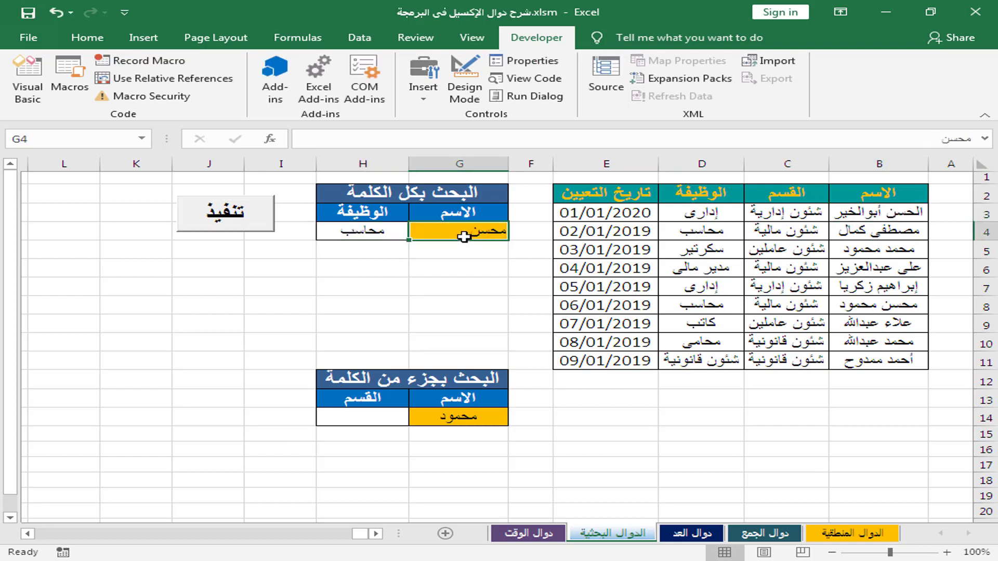
type("الحسن")
key("Return")
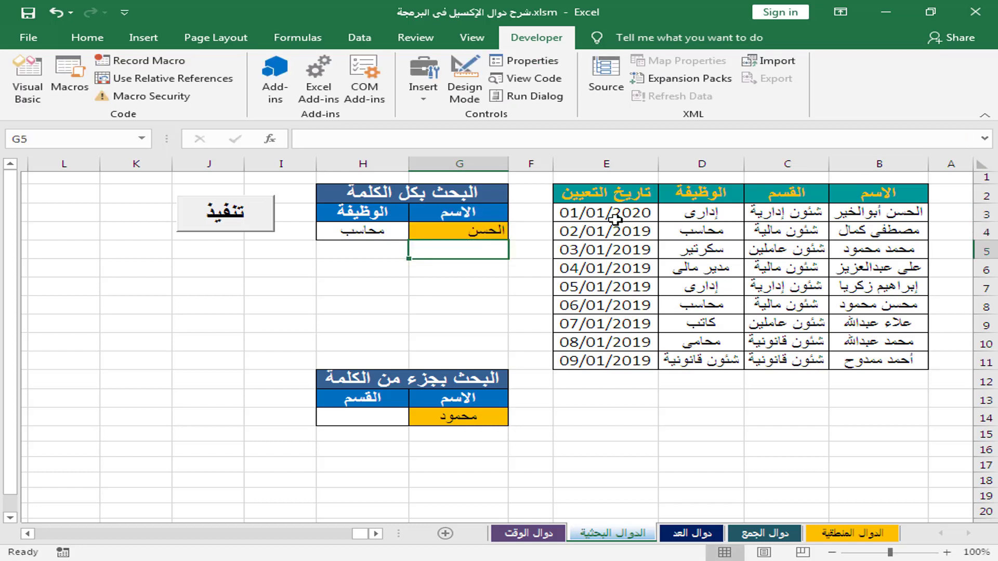
left_click(252, 216)
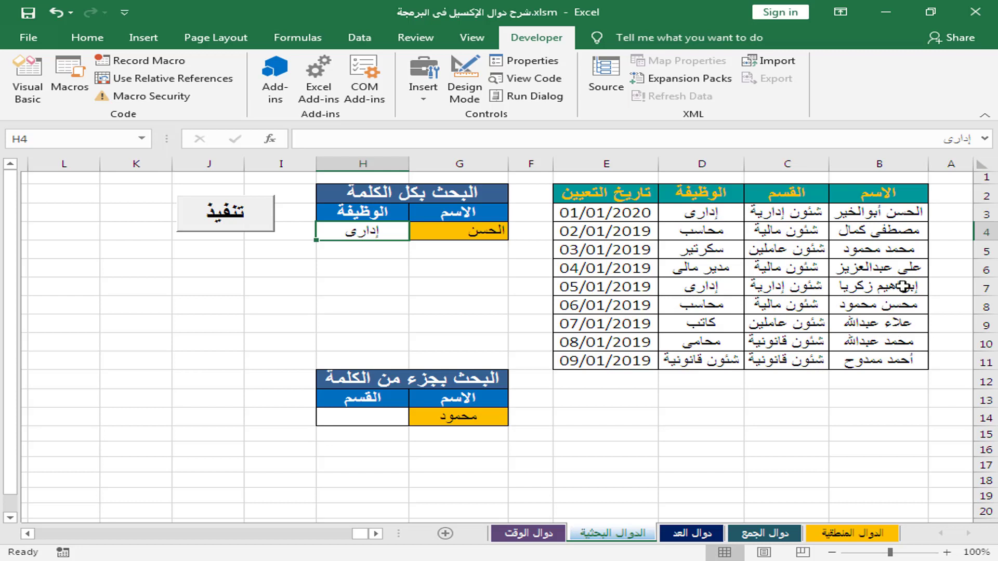
Step: Enter 'علاء' in G4, run the lookup, and confirm H4 returns كاتب
left_click(719, 318)
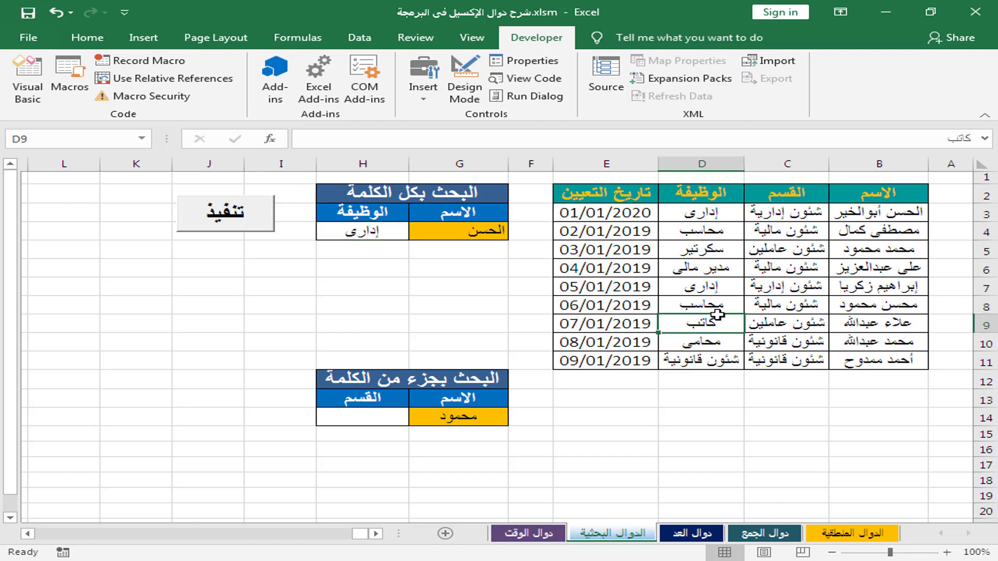
left_click(499, 231)
type("علاء")
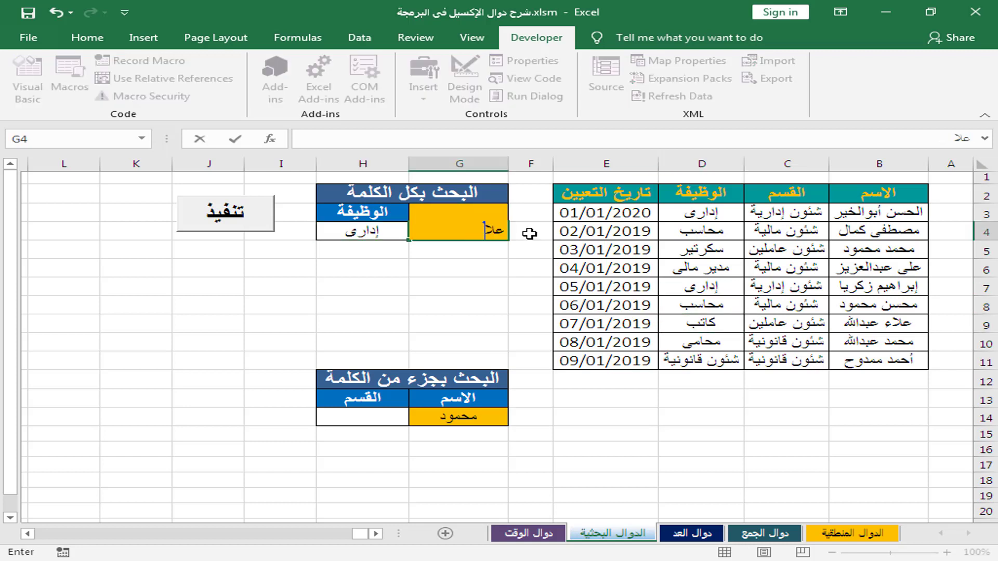
key("Return")
left_click(238, 226)
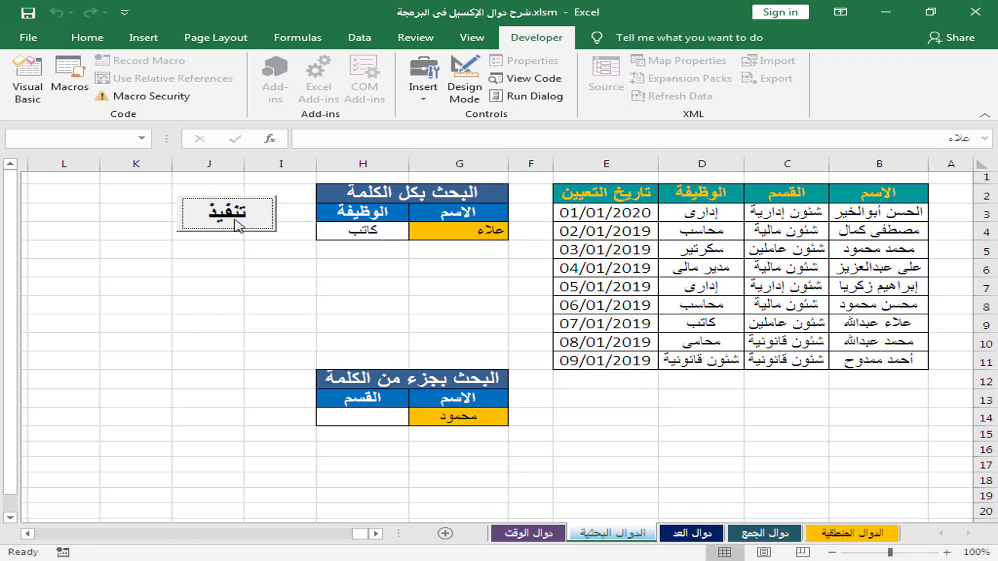
left_click(375, 230)
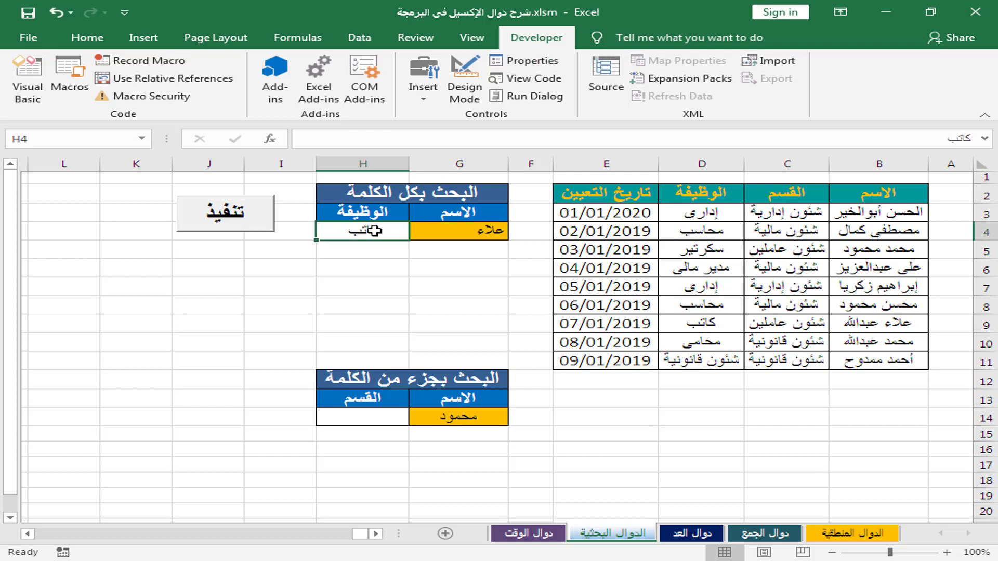
Step: Select the search name cell G4 on the lookup sheet
left_click(444, 232)
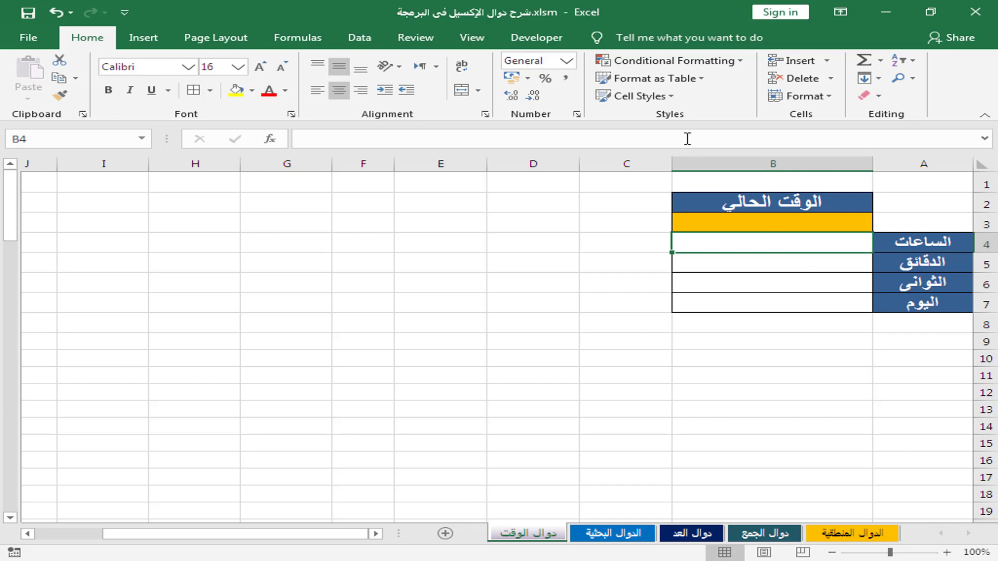
Step: Draw a command button beside the time table from the Developer controls
left_click(537, 38)
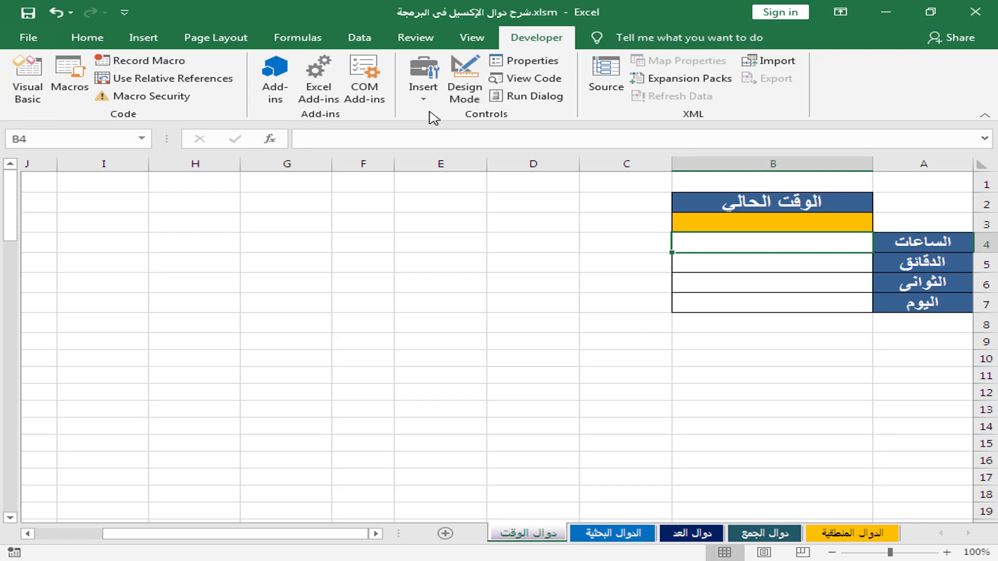
left_click(423, 93)
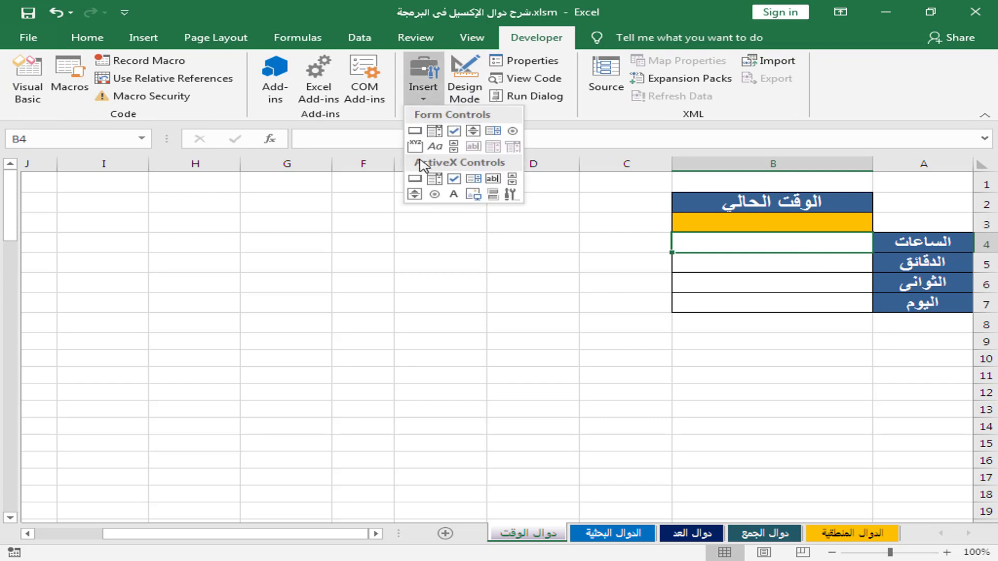
left_click(415, 178)
mouse_move(645, 196)
left_mouse_down()
mouse_move(567, 226)
mouse_move(505, 235)
left_mouse_up()
Step: Set the button's font to Times New Roman and open its click-event code
left_click(529, 62)
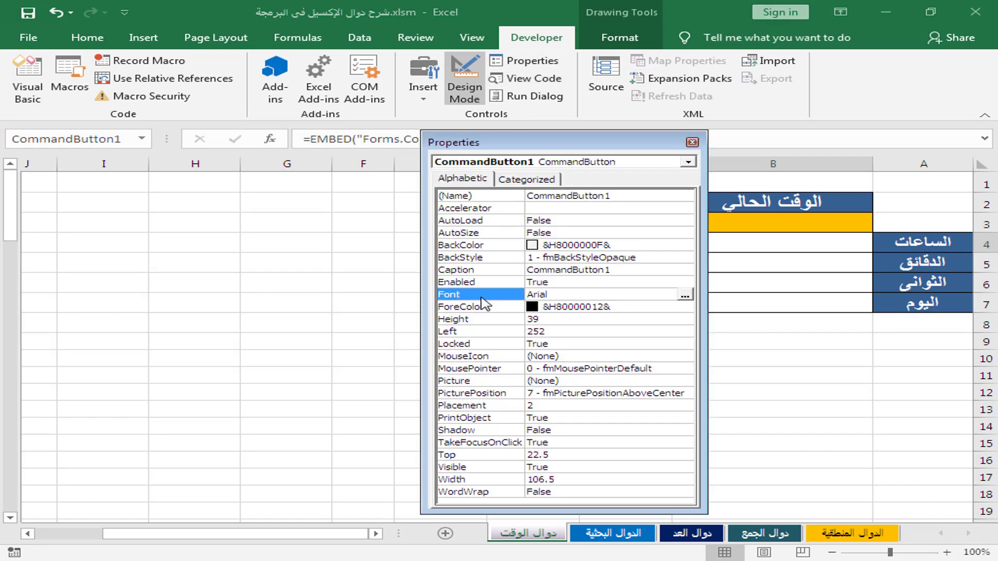
left_click(539, 298)
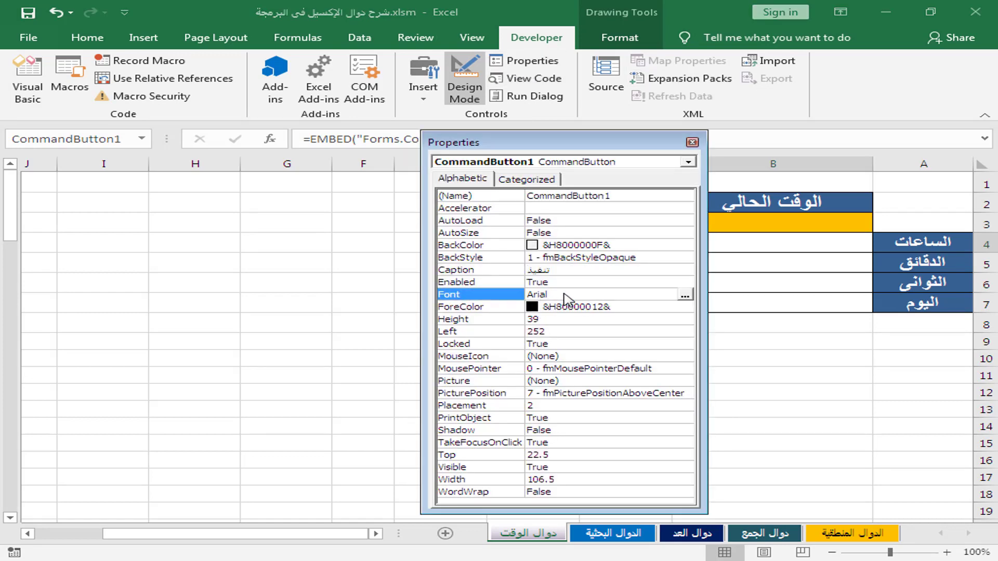
left_click(684, 295)
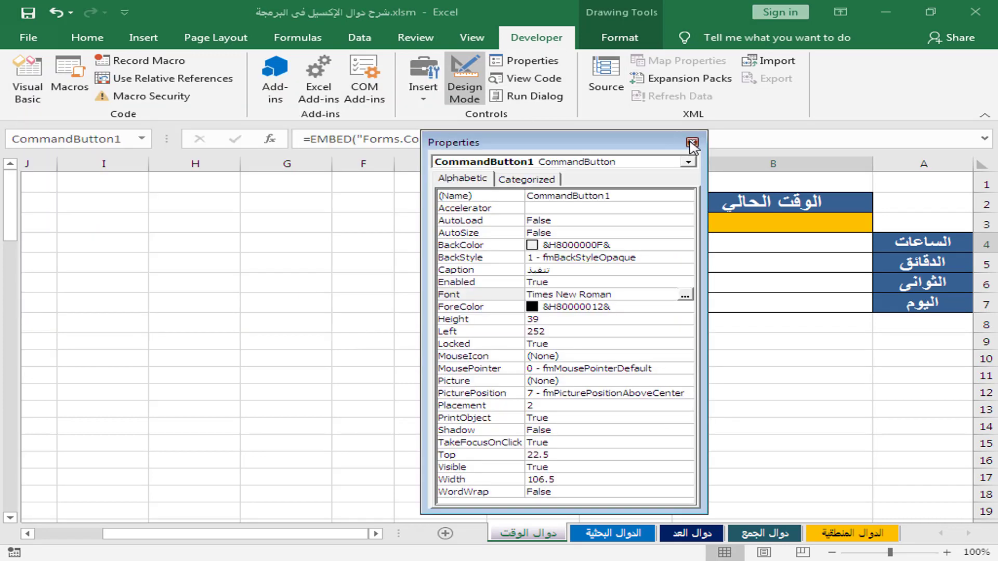
left_click(692, 142)
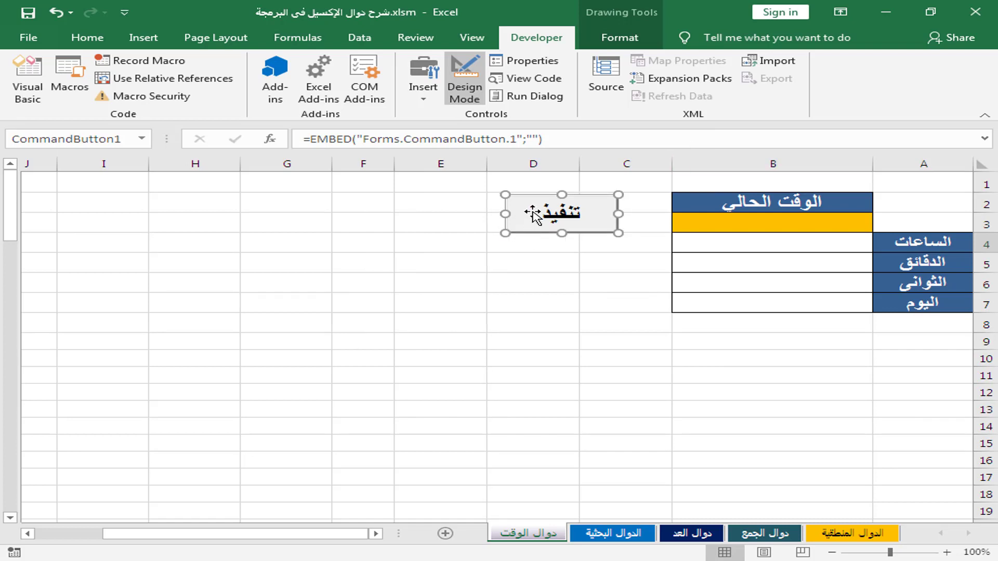
double_click(533, 213)
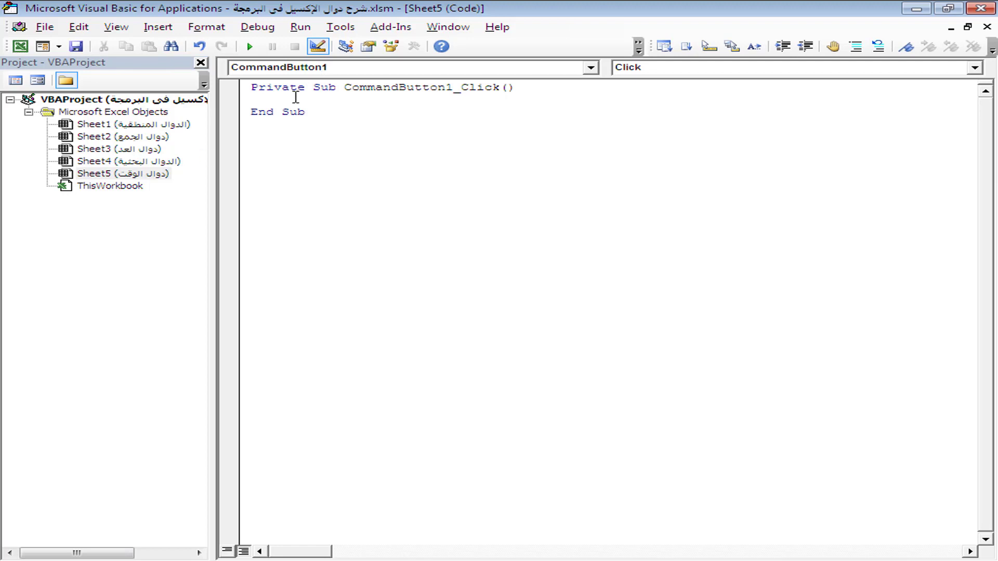
Step: Declare Dim Ld As Date and assign Ld = Now() in the click macro
type("Dim ")
type("Ld as ")
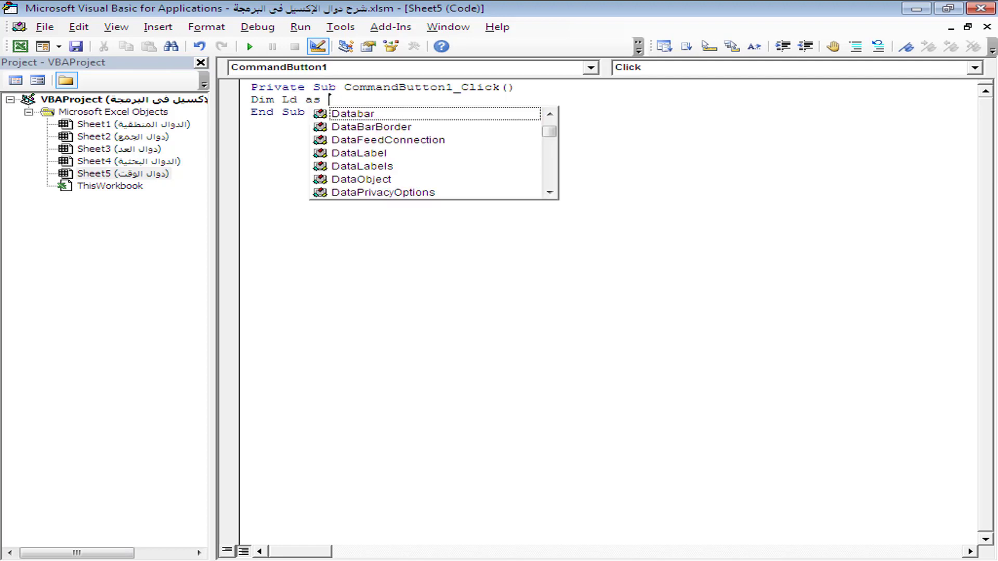
type("Date")
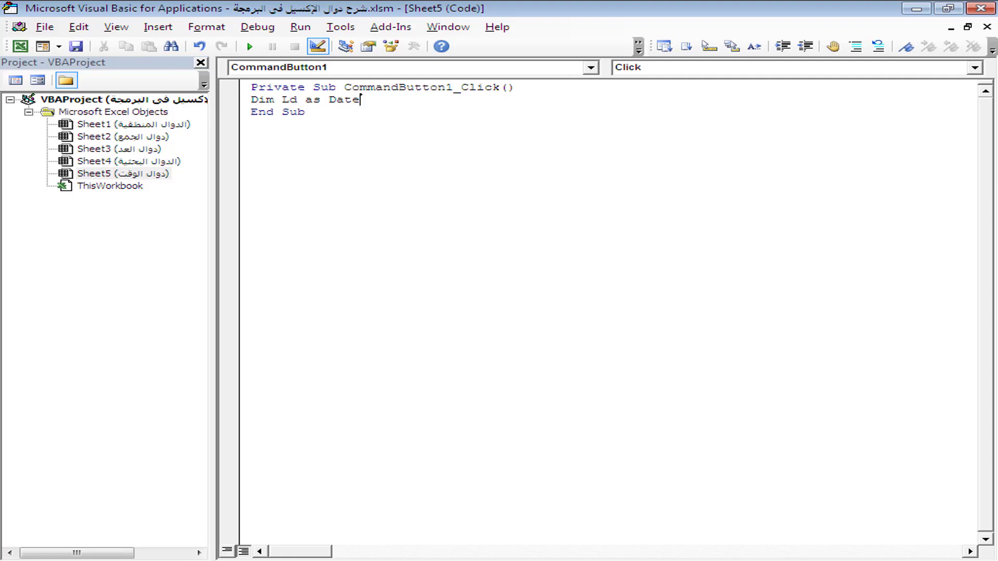
key("Return")
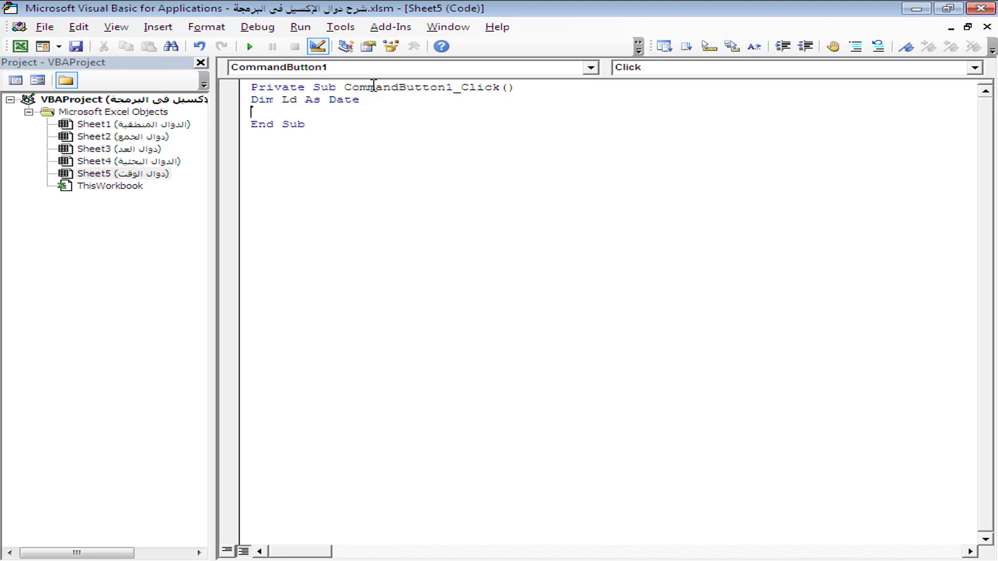
key("ctrl+space")
type("Ld")
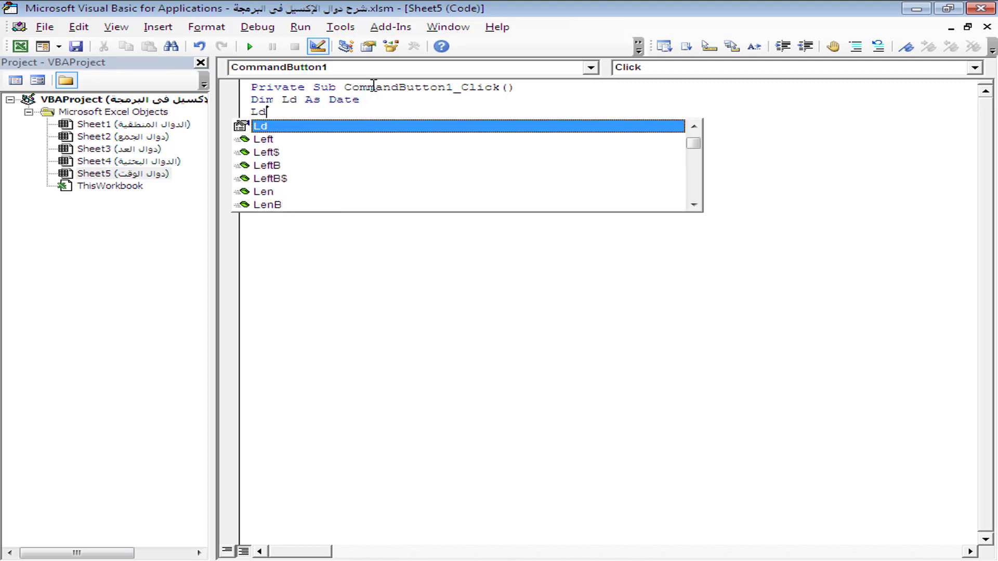
key("Escape")
type("=")
key("ctrl+space")
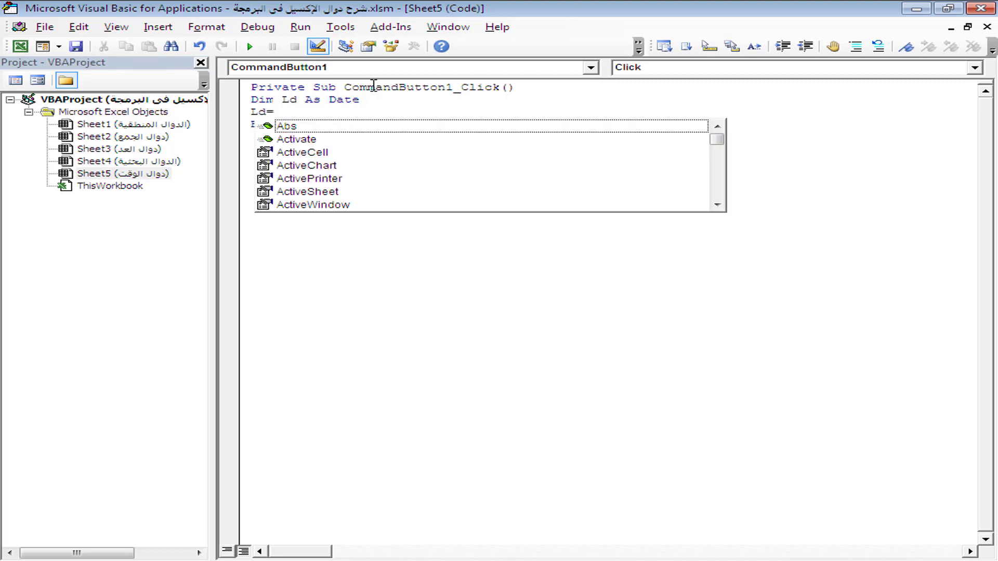
type("No")
key("Tab")
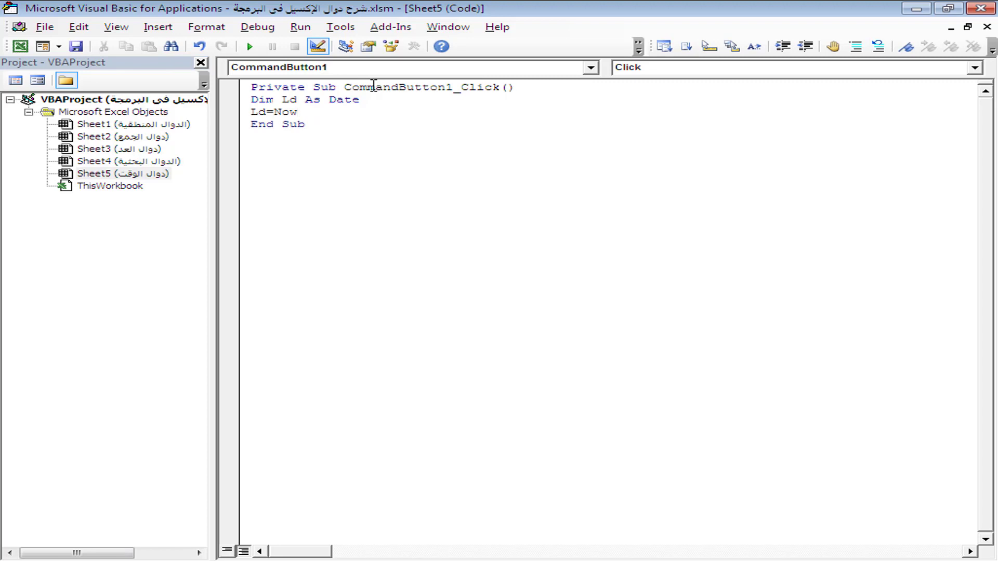
type("()")
Step: Add Sheet5.Range("B3").Value = Ld to the macro, then return to Excel
key("alt+F11")
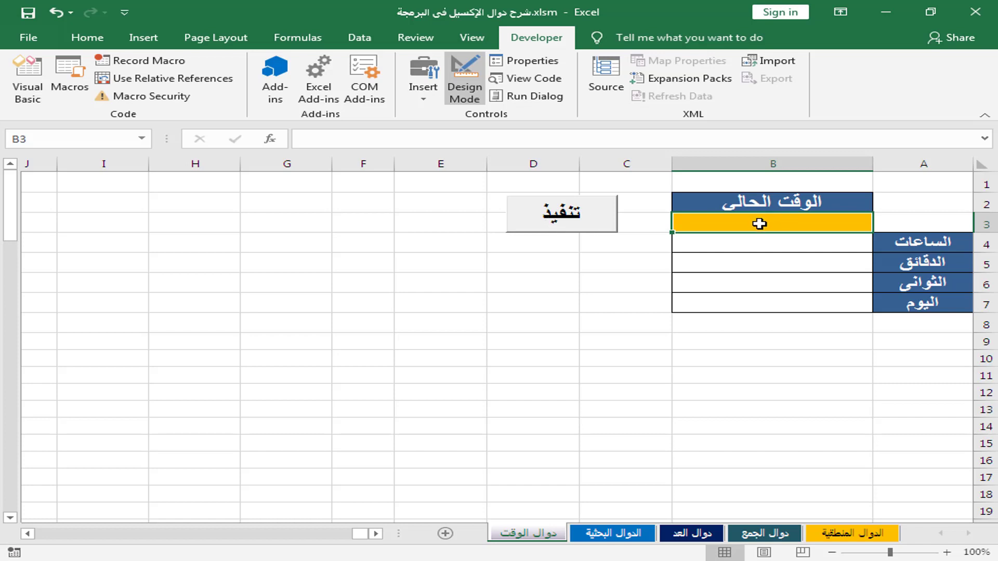
double_click(559, 221)
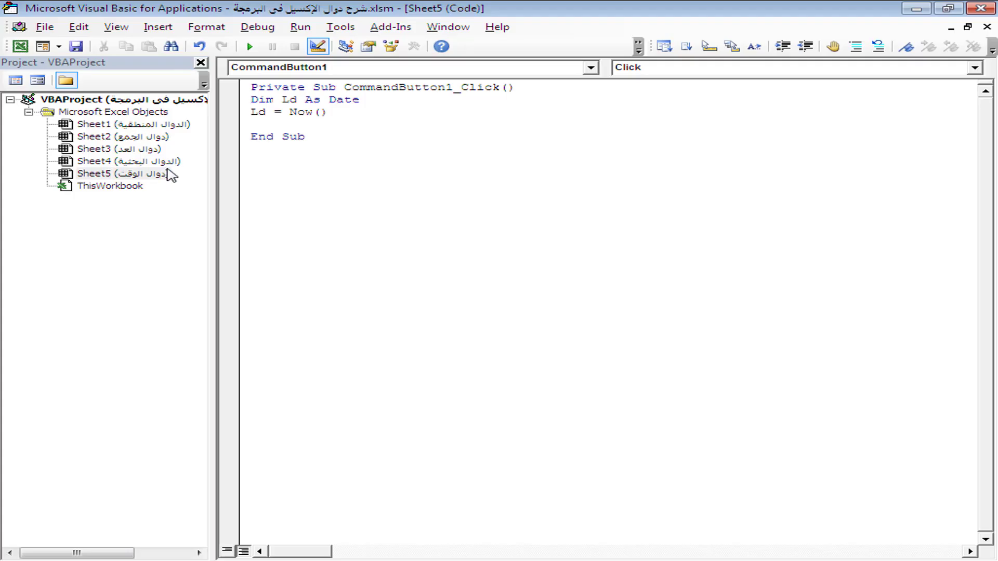
left_click(253, 124)
key("ctrl+space")
type("s")
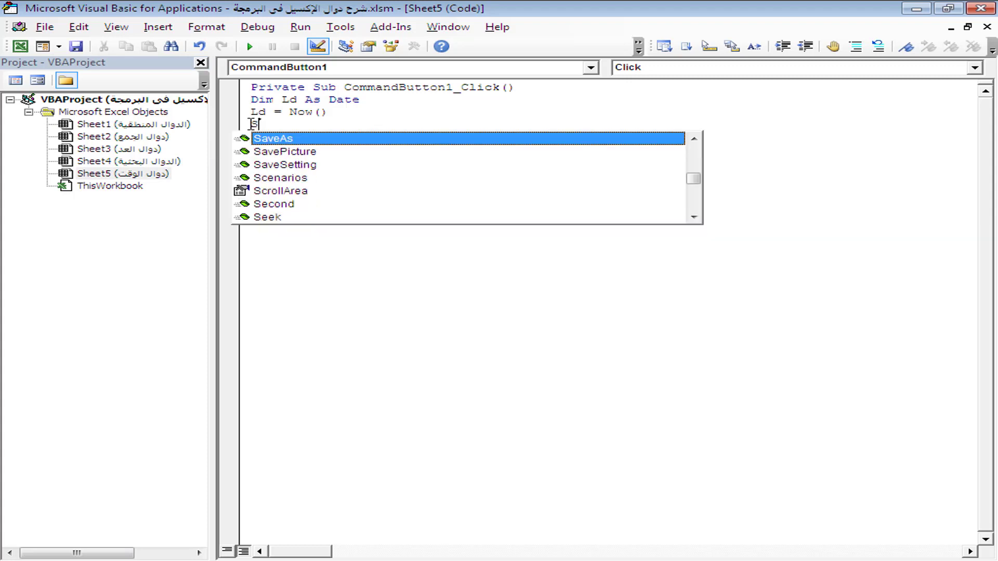
type("h")
key("Down")
key("Down")
key("Down")
key("Down")
key("Down")
key("Tab")
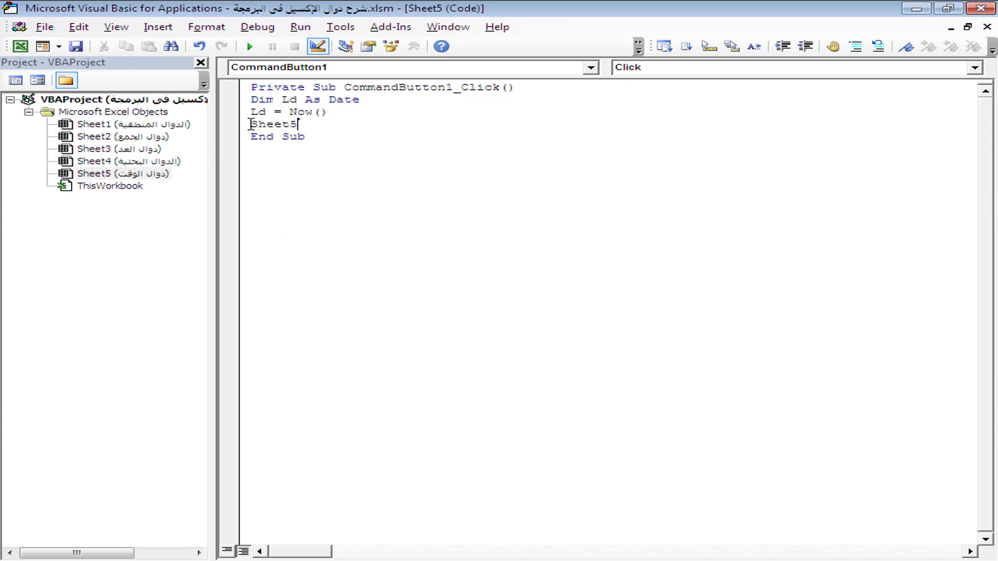
type(".r")
key("Tab")
type("(\"\"")
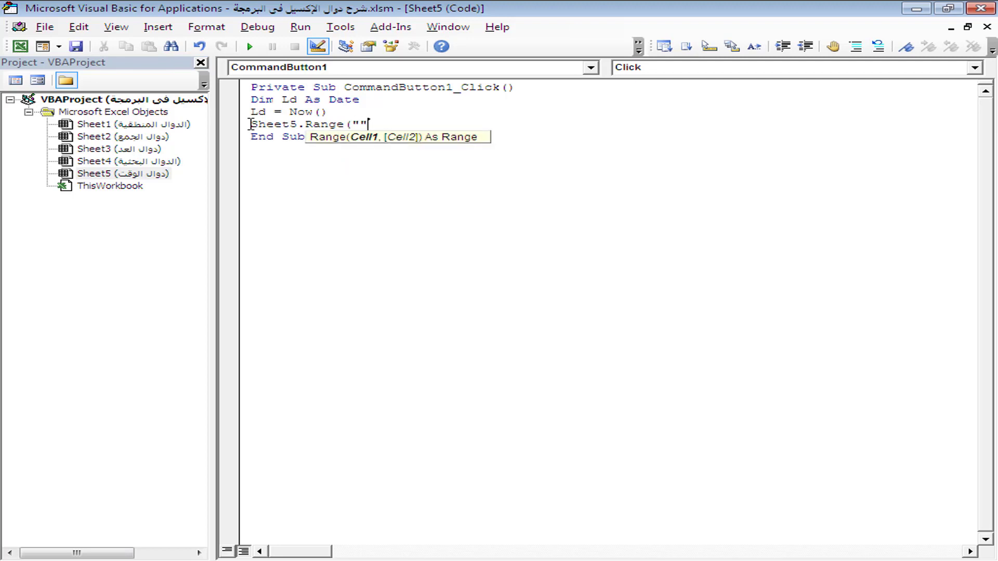
key("Left")
type("B")
type("3")
key("Right")
type(")")
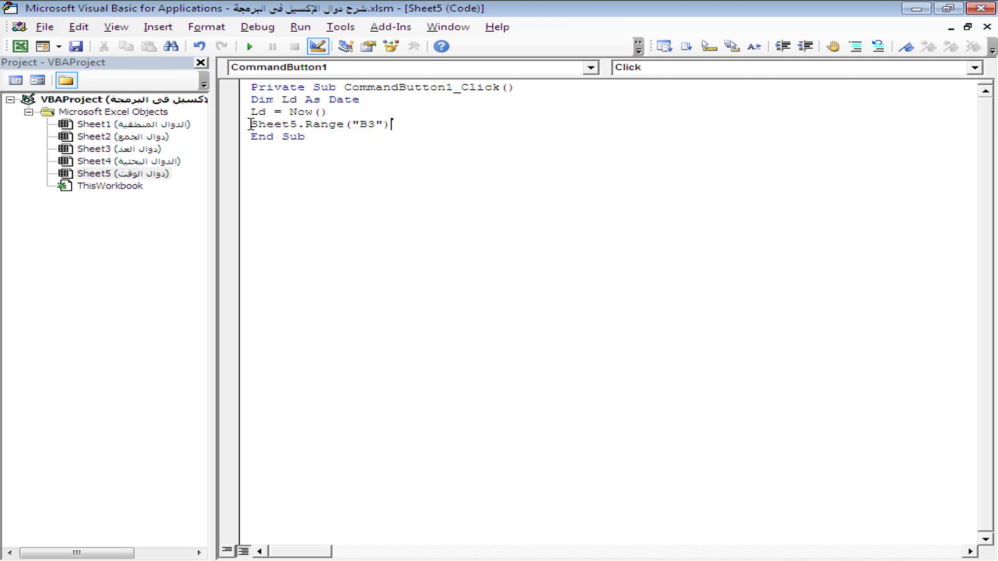
type(".v")
type("=")
key("ctrl+space")
type("Ld")
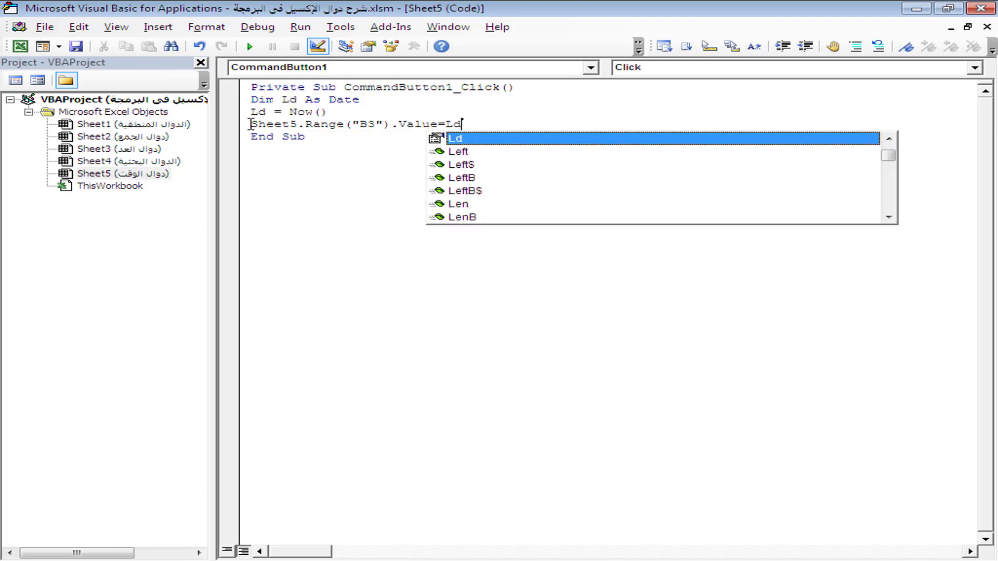
key("Escape")
key("alt+F11")
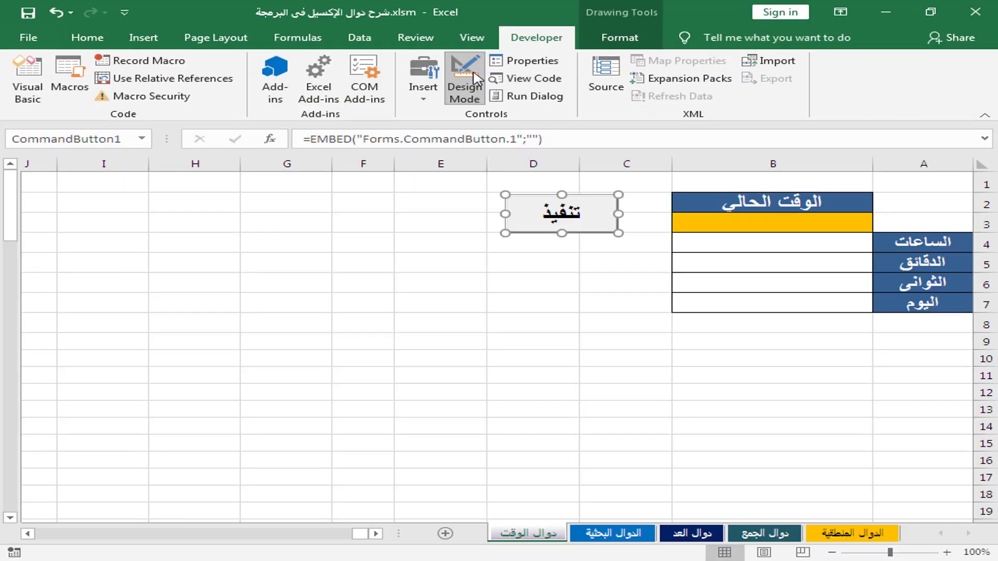
Step: Run تنفيذ to fill B3 with 29/01/2022 22:17, then re-enable Design Mode
left_click(476, 79)
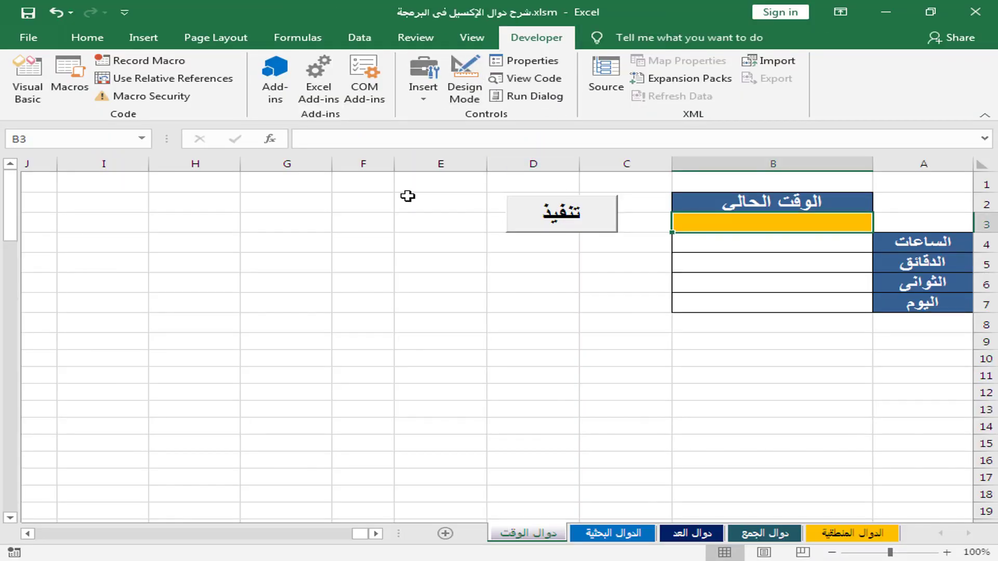
left_click(606, 229)
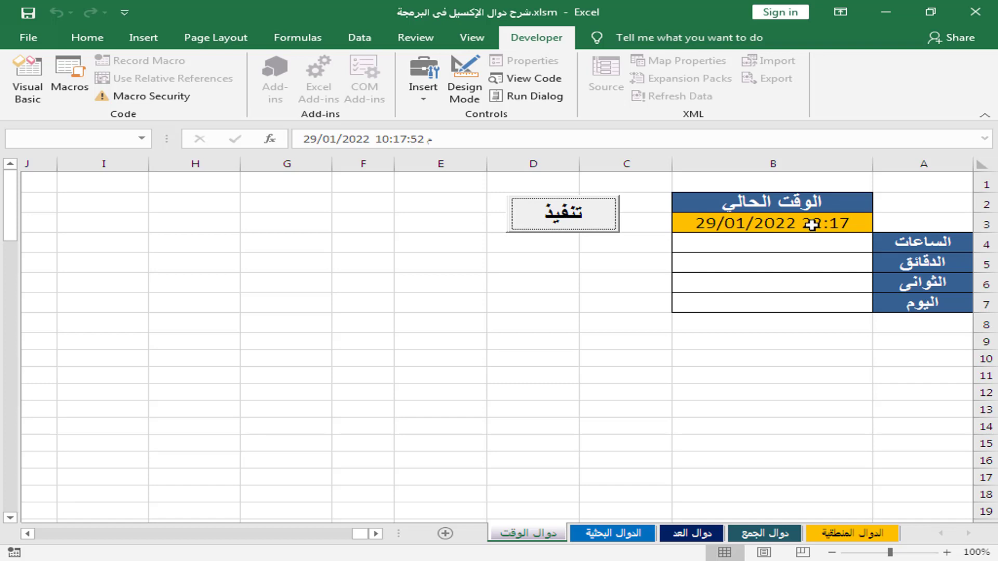
left_click(801, 241)
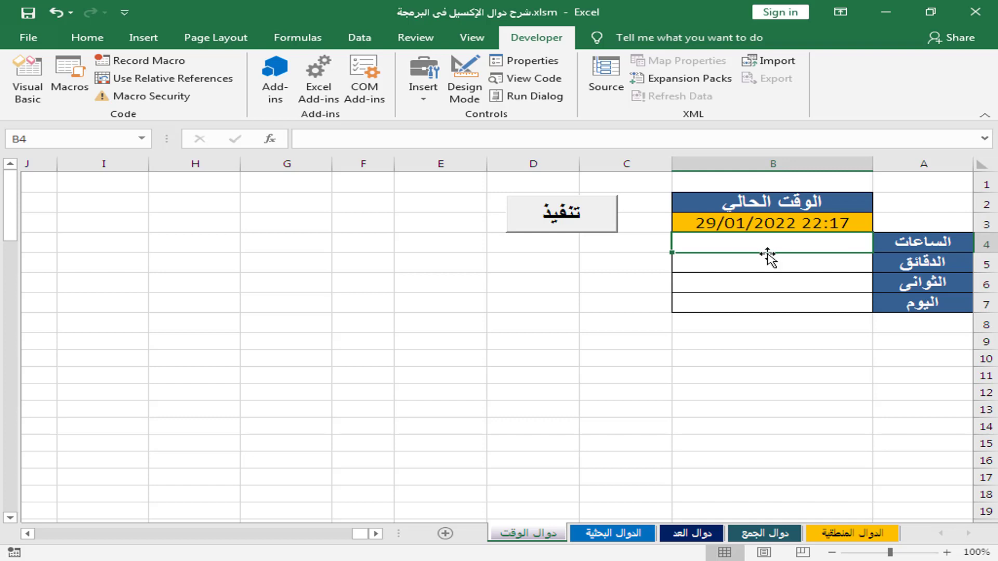
left_click(464, 78)
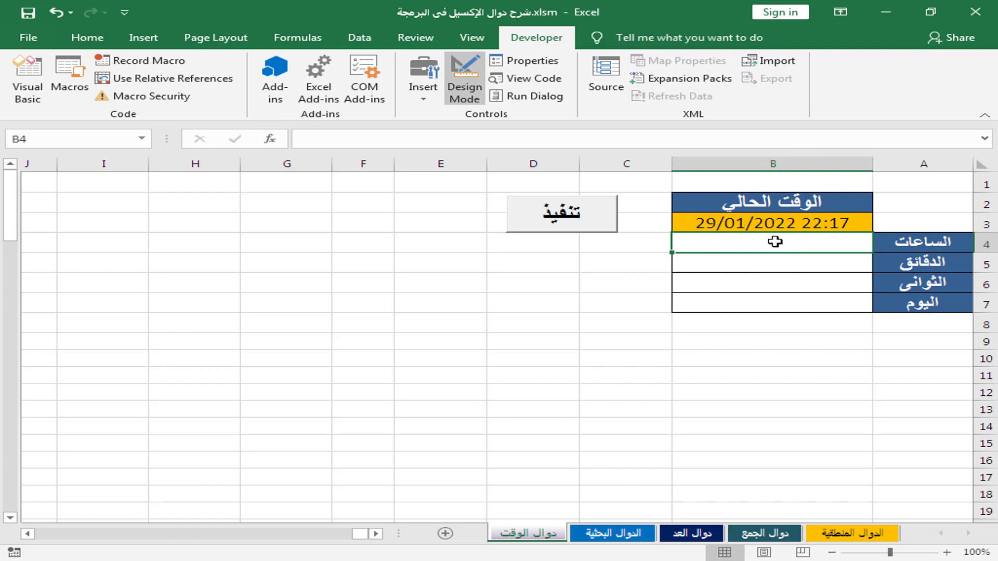
Step: Add the line Sheet5.Range("B4").Value = Hour(Ld) below the B3 line
left_click(590, 213)
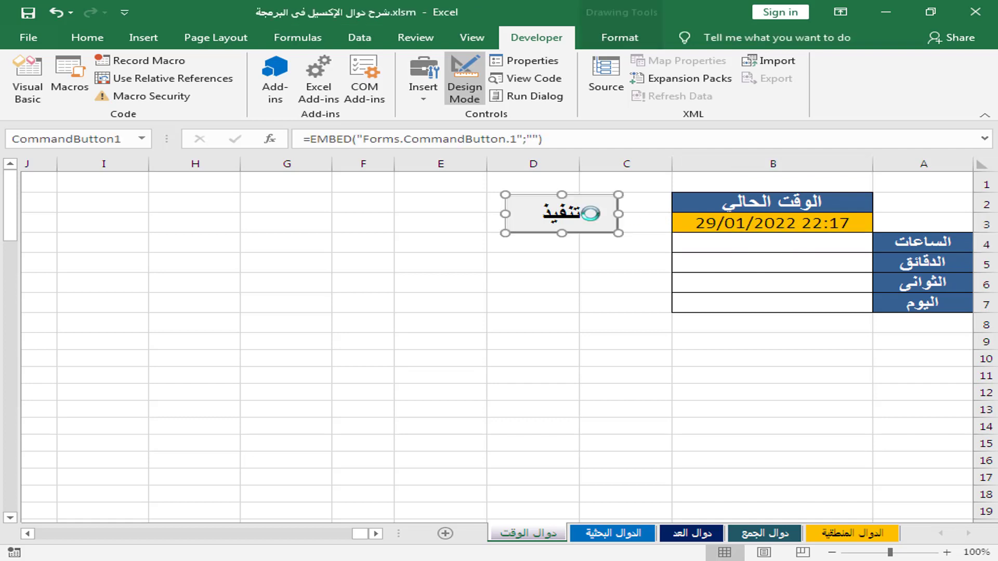
left_click(499, 123)
key("Return")
key("ctrl+space")
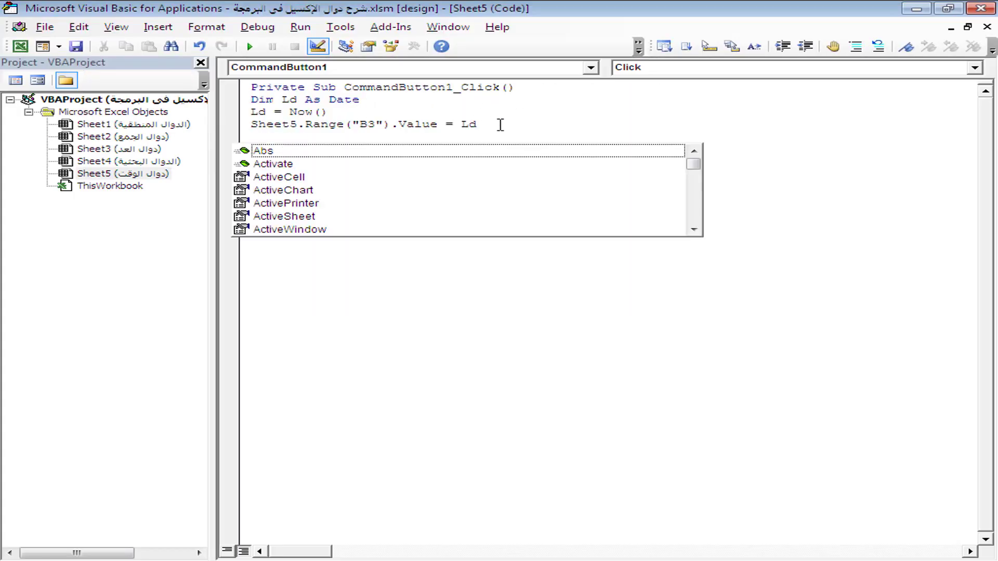
type("Sheet5.")
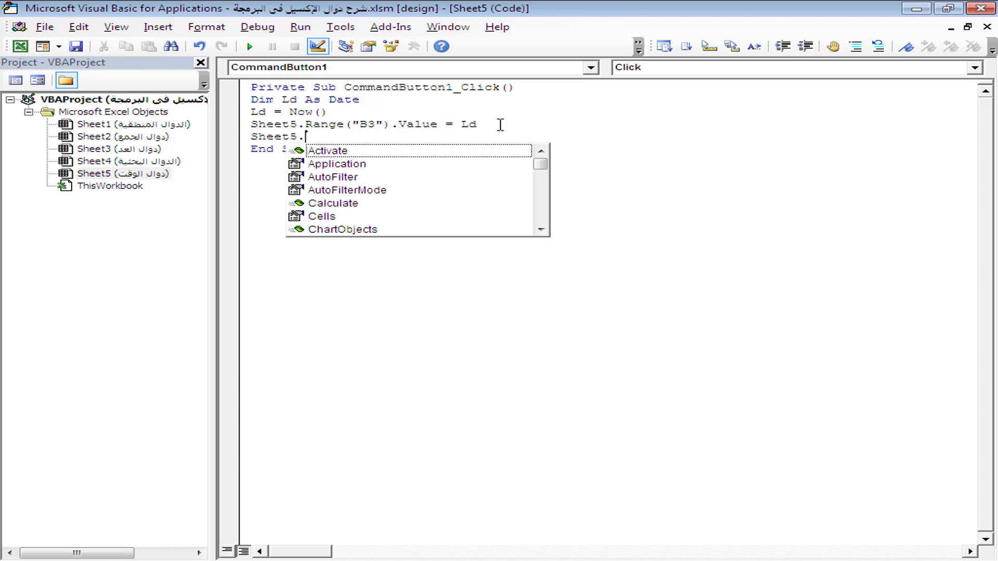
type("r")
key("Tab")
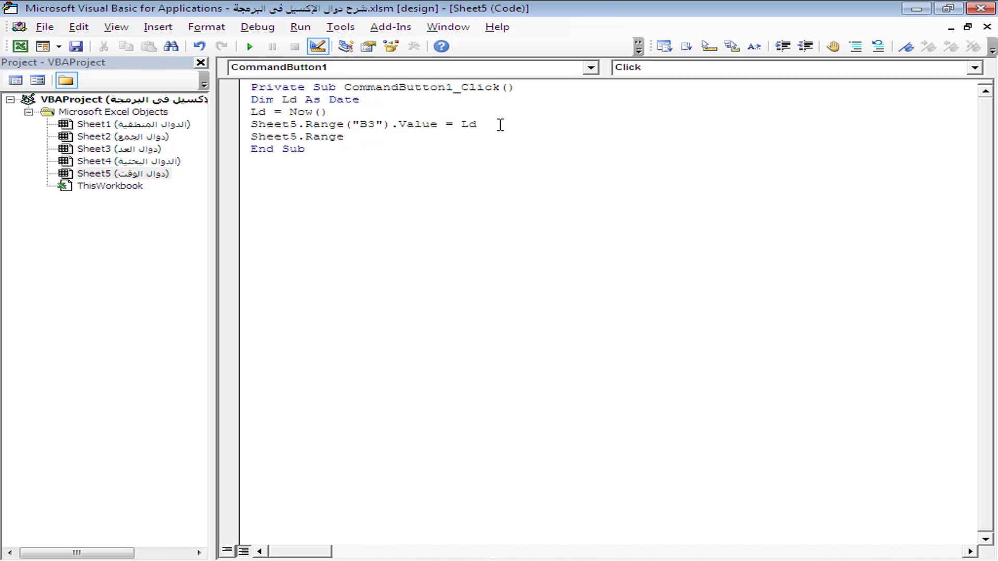
type("(\"")
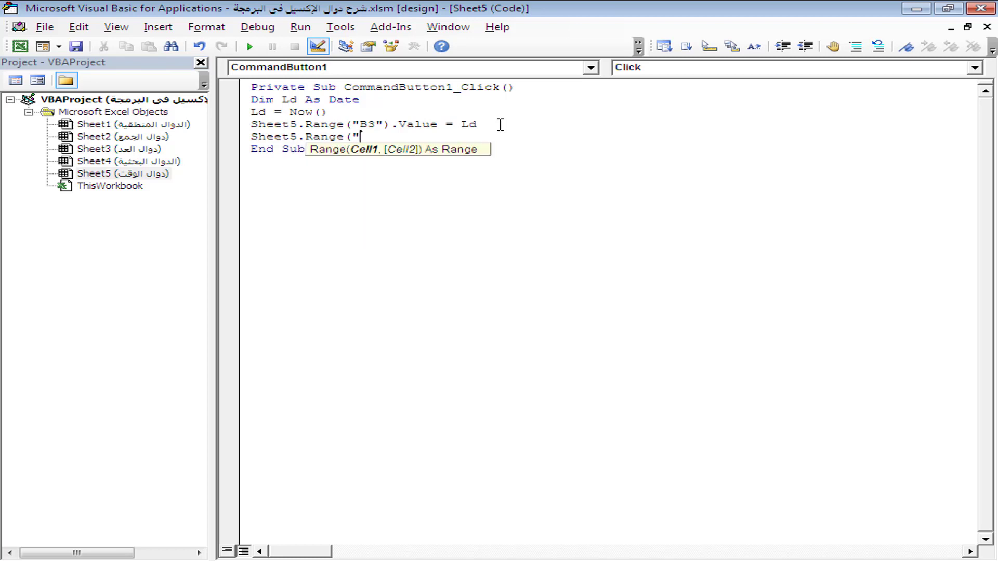
type("\"")
key("Left")
type("B")
type("4")
type(")")
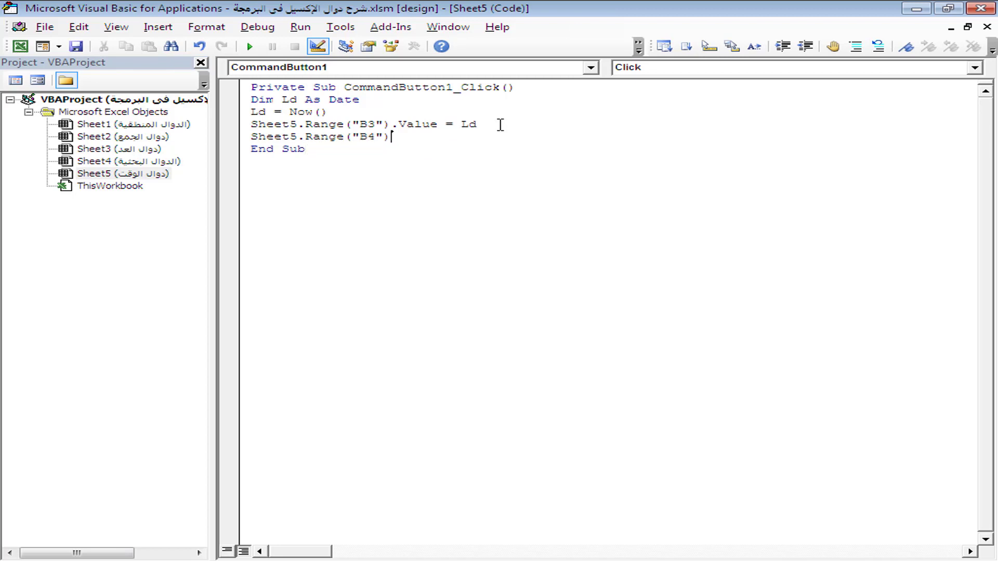
type(".valu")
key("Tab")
type("=")
key("ctrl+space")
type("Ho")
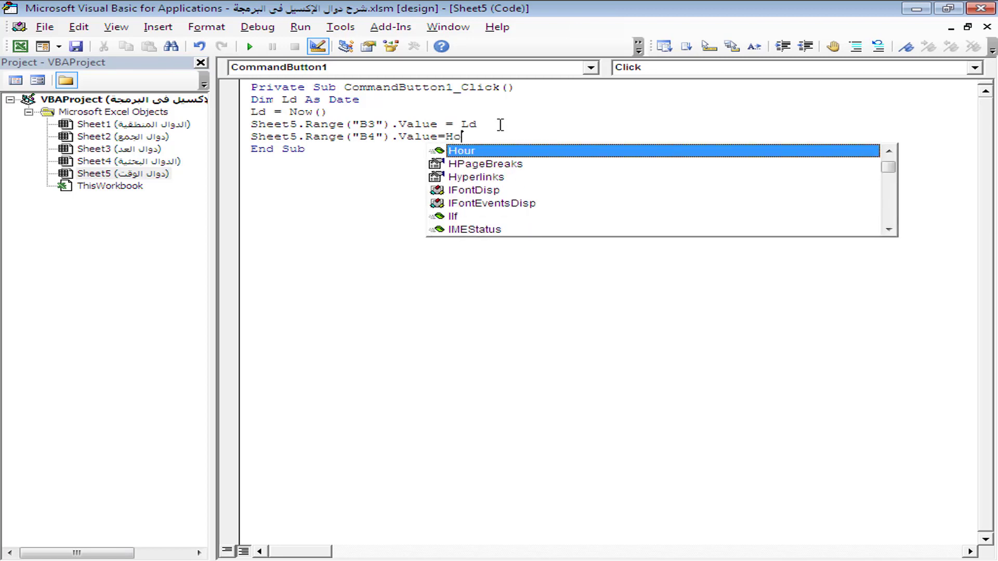
type("u")
key("Tab")
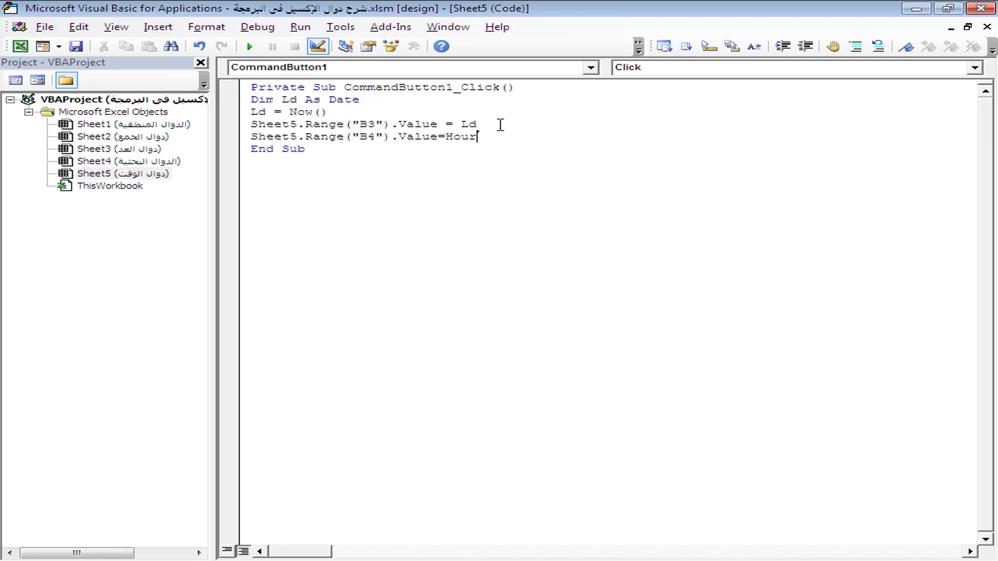
type("(")
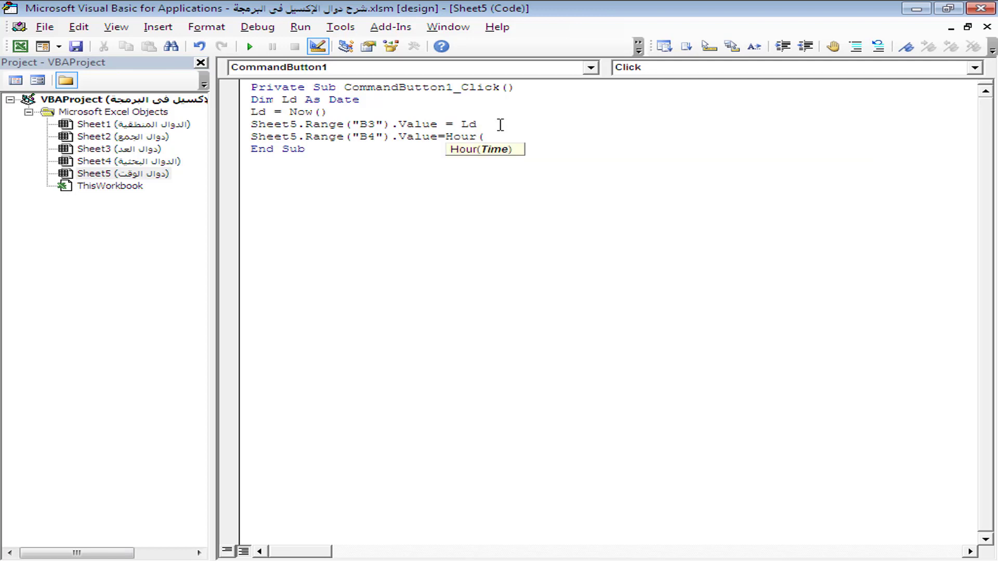
type("Ld")
type(")")
key("Return")
Step: Bring Excel back and select cells B5 and B6 on the time sheet
left_click(917, 8)
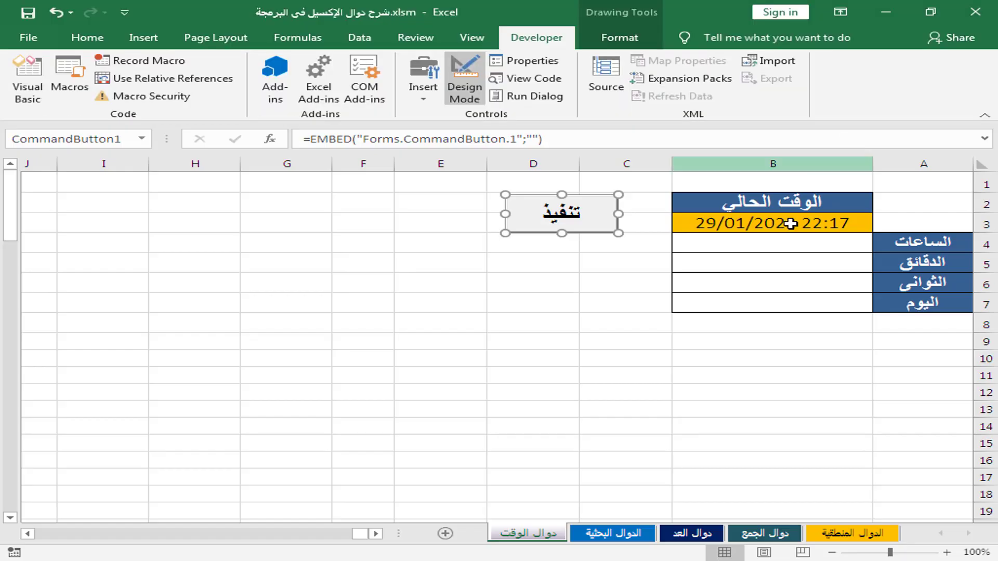
left_click(759, 266)
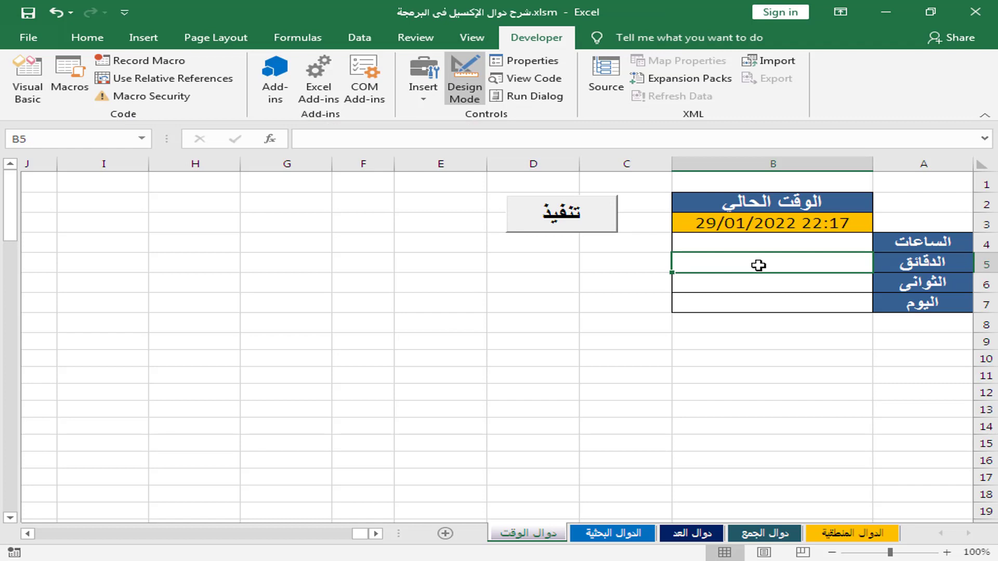
left_click(758, 280)
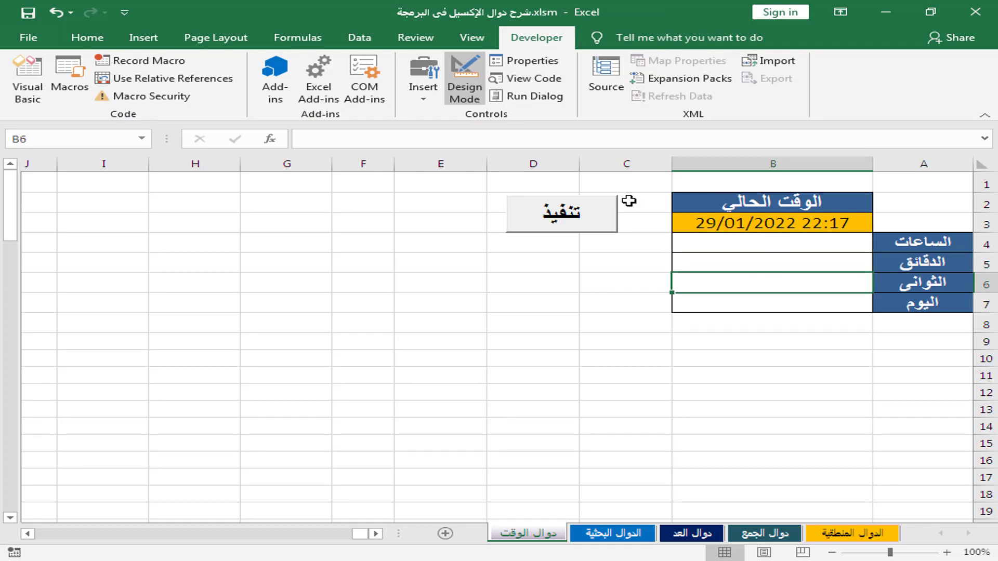
Step: Add Sheet5.Range("B5").Value = Minute(Ld) to the click macro
double_click(540, 228)
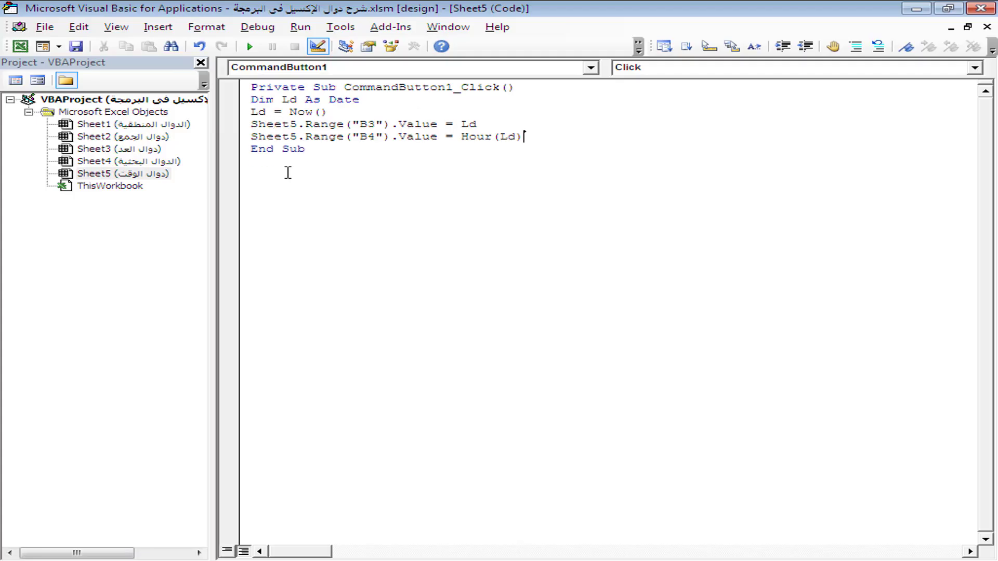
left_click(287, 149)
key("ctrl+space")
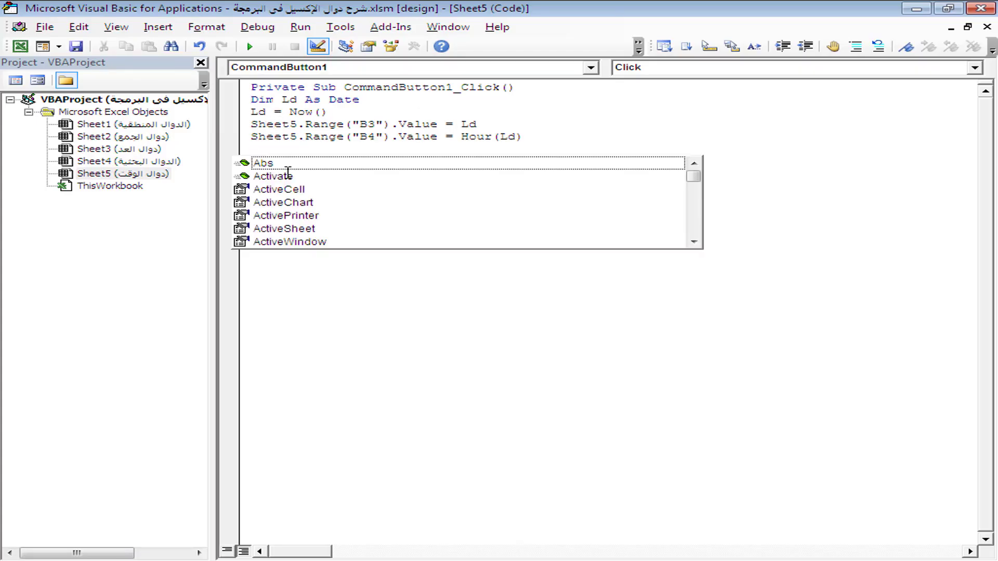
type("Sh")
key("Down")
key("Down")
key("Down")
key("Down")
key("Down")
key("Tab")
type(".")
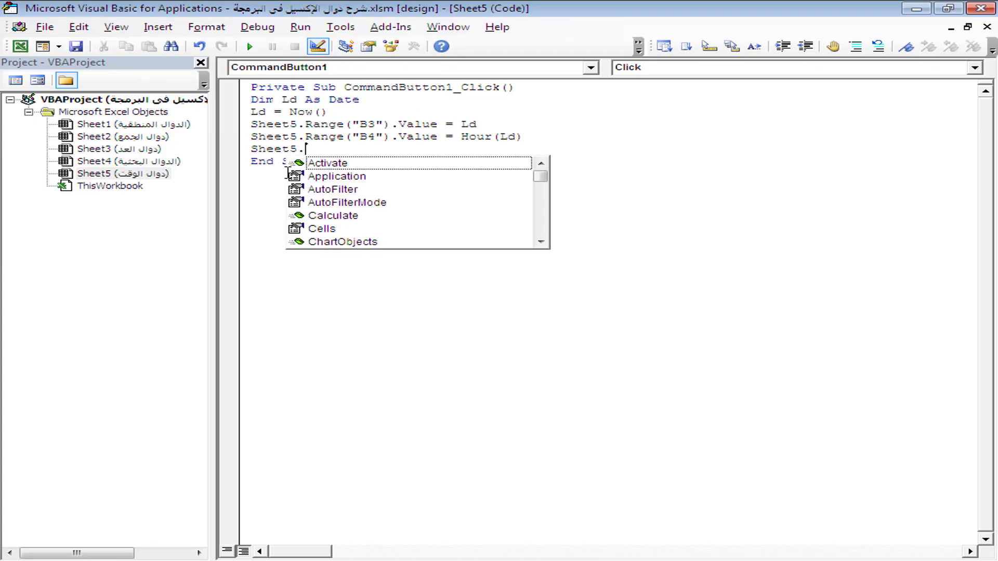
type("r")
key("Tab")
type("(")
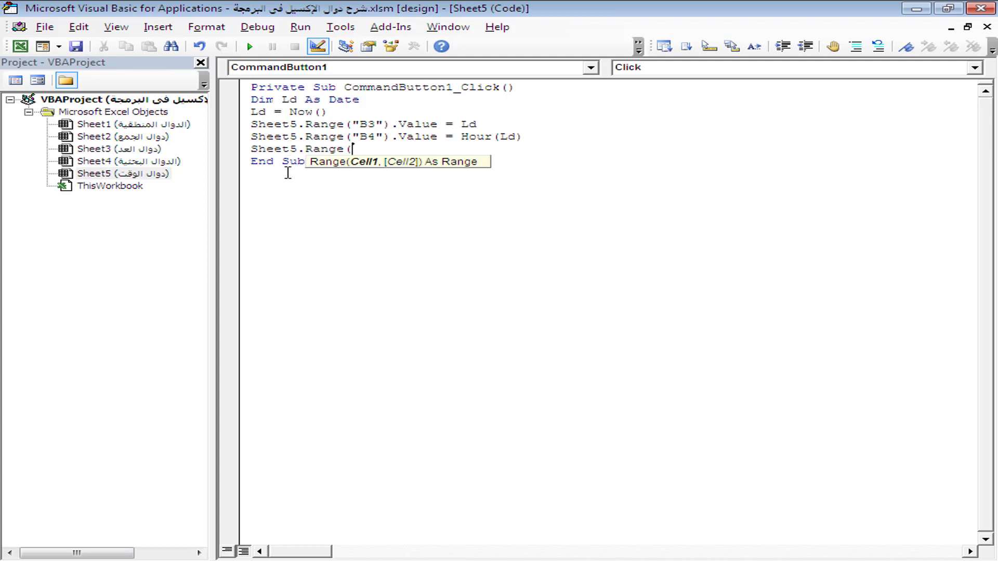
type("\"B")
type("5\").v")
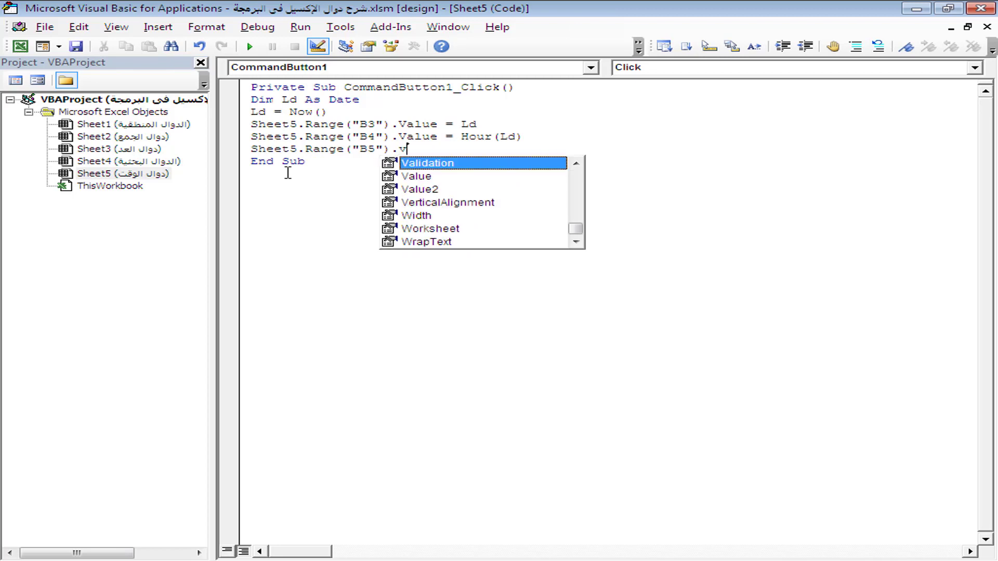
key("Down")
key("Tab")
type("=")
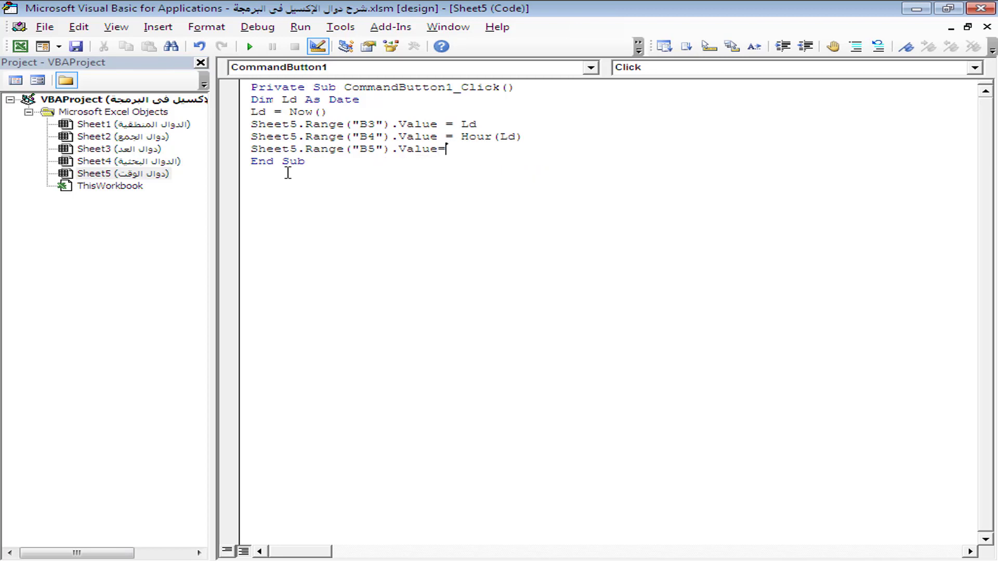
key("ctrl+space")
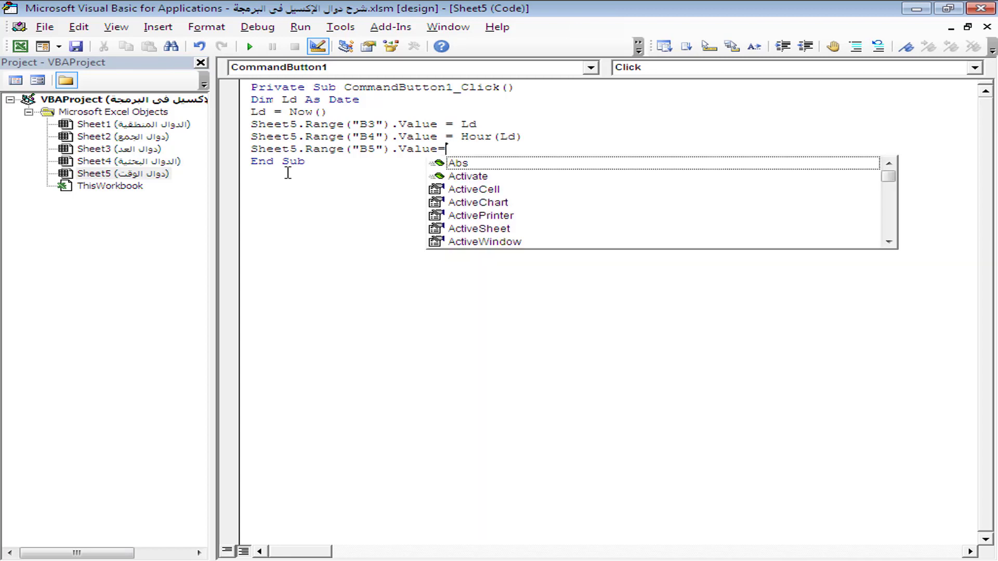
type("min")
key("Tab")
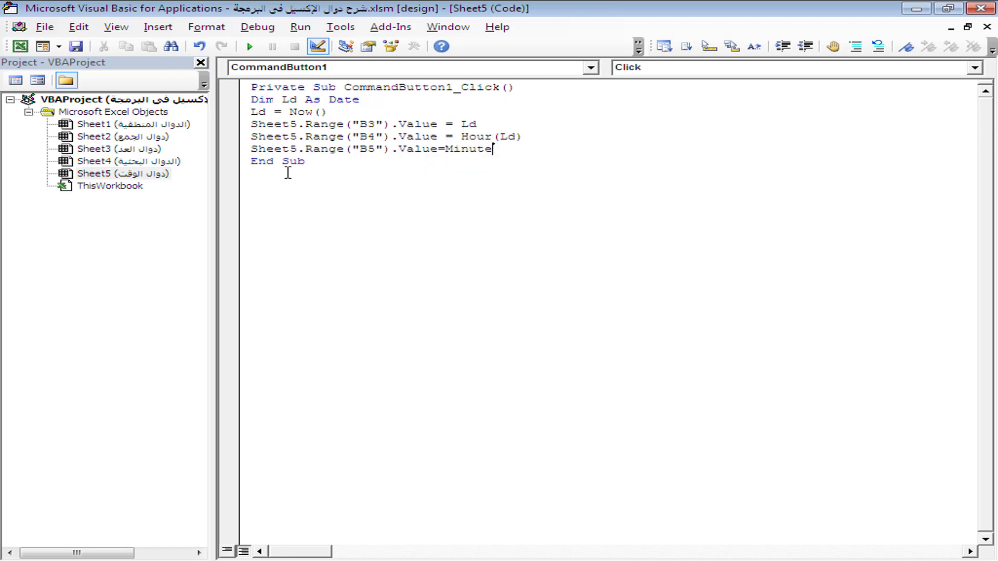
type("(")
key("ctrl+space")
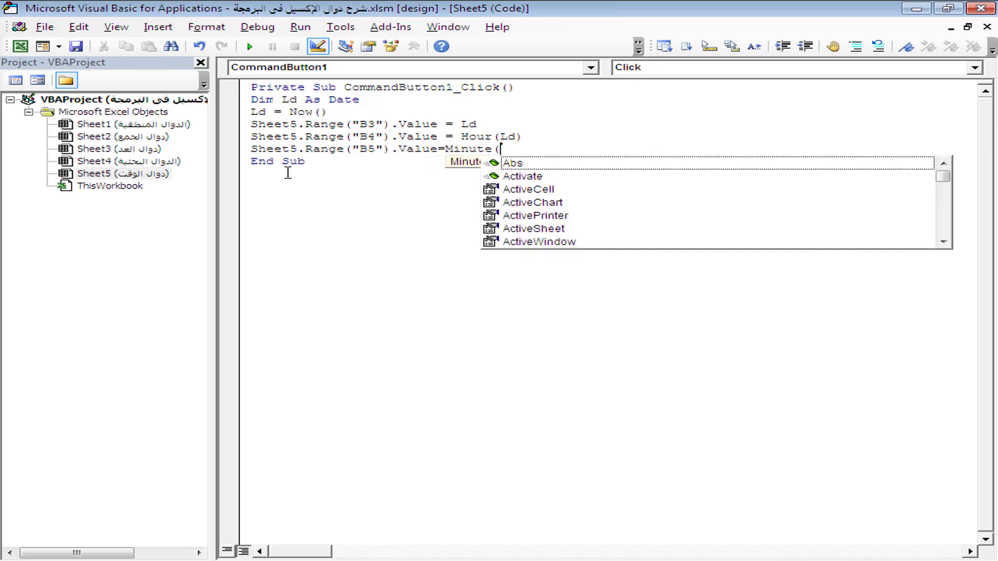
type("Ld)")
key("Return")
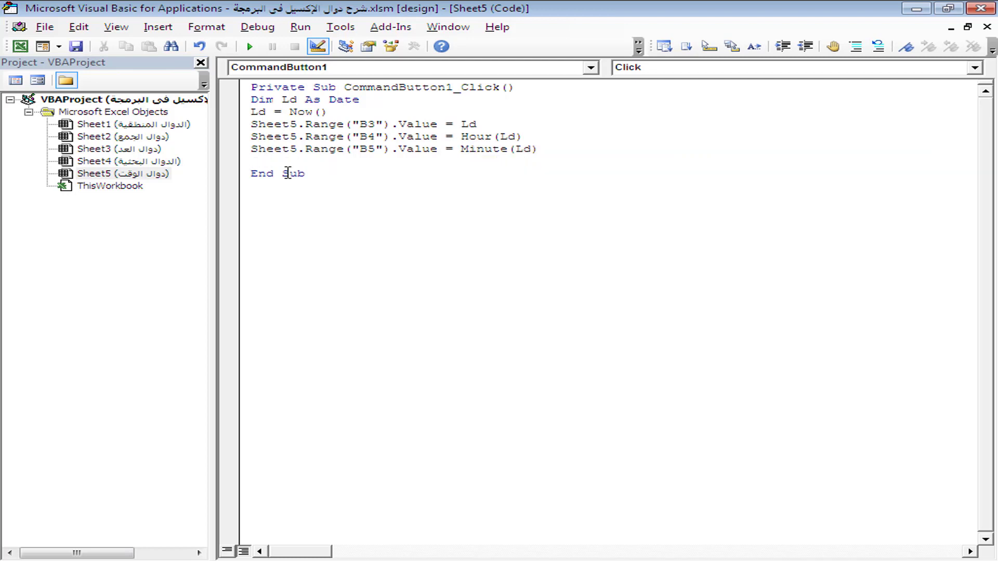
Step: Add Sheet5.Range("B6").Value = Second(Ld), then return to Excel
key("ctrl+space")
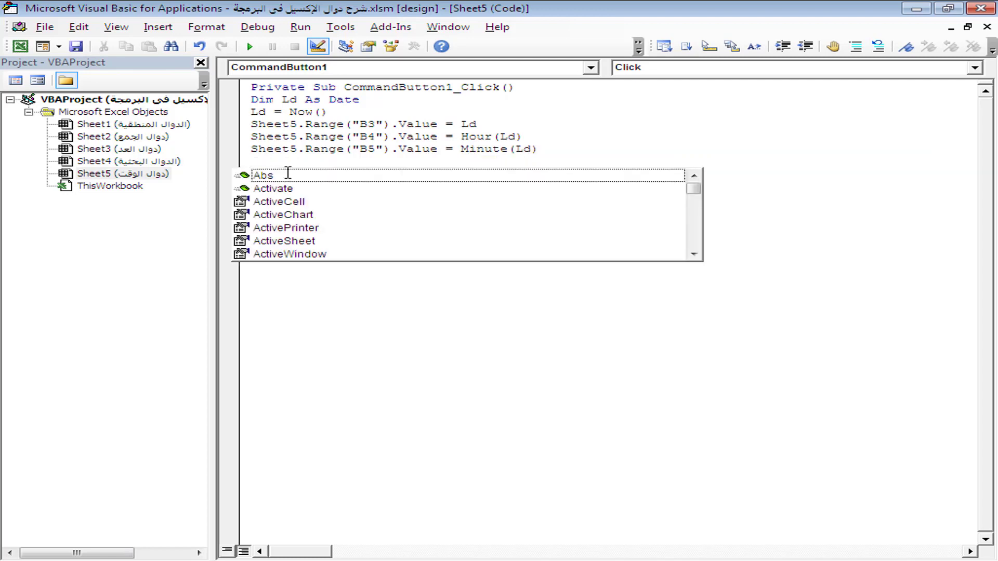
type("Sh")
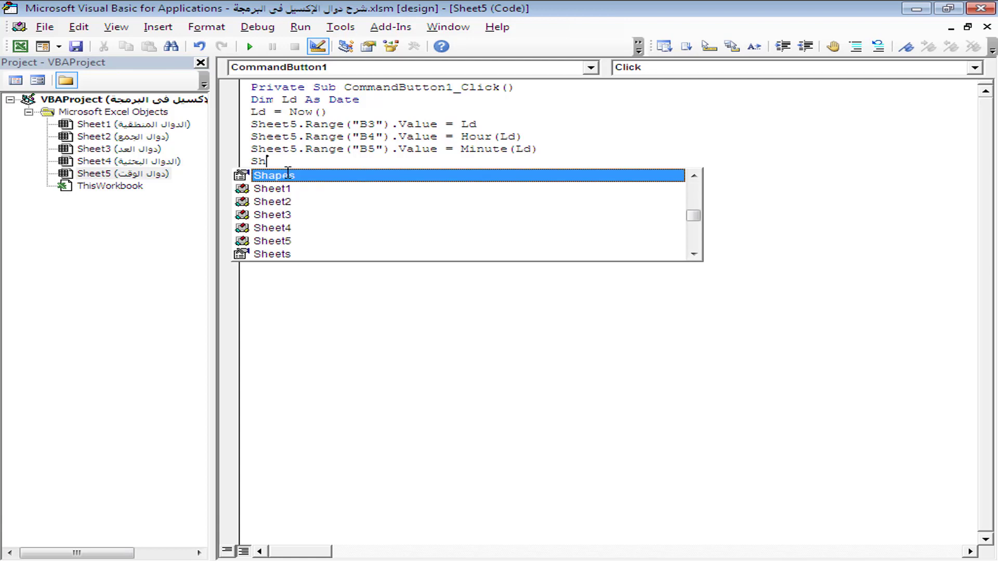
key("Down")
key("Down")
key("Down")
key("Down")
key("Down")
type(".")
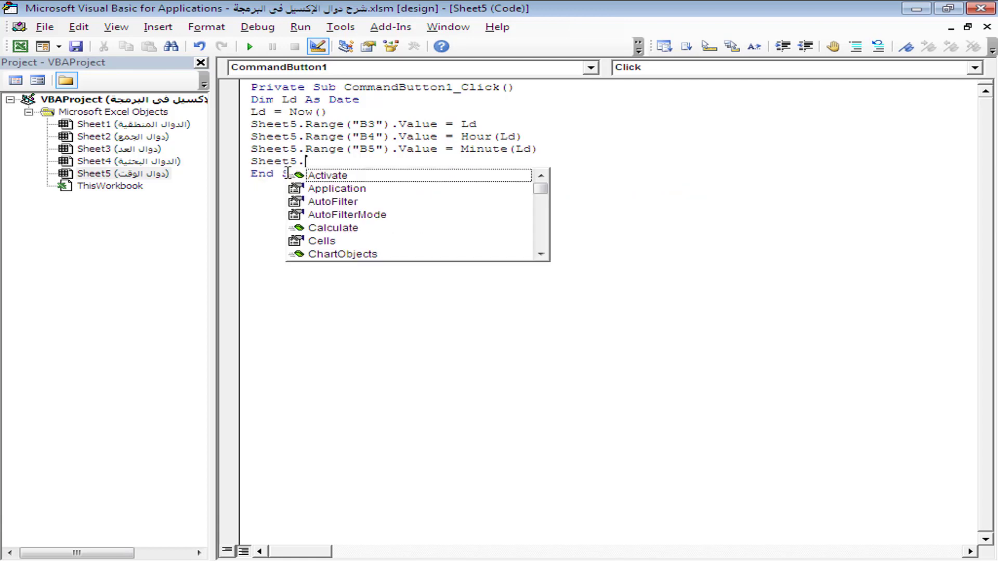
type("ra")
key("Tab")
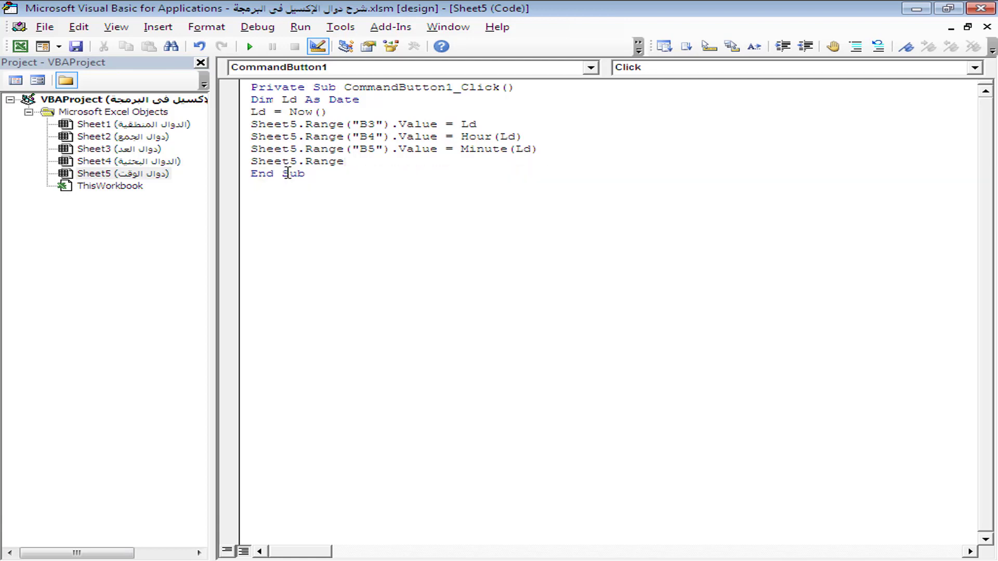
type("(\"B")
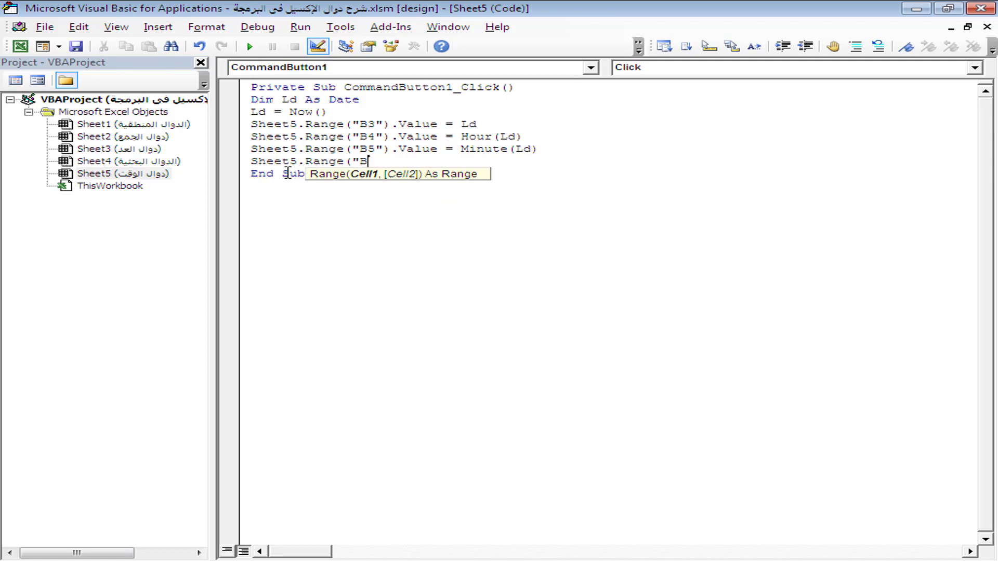
type("6\")")
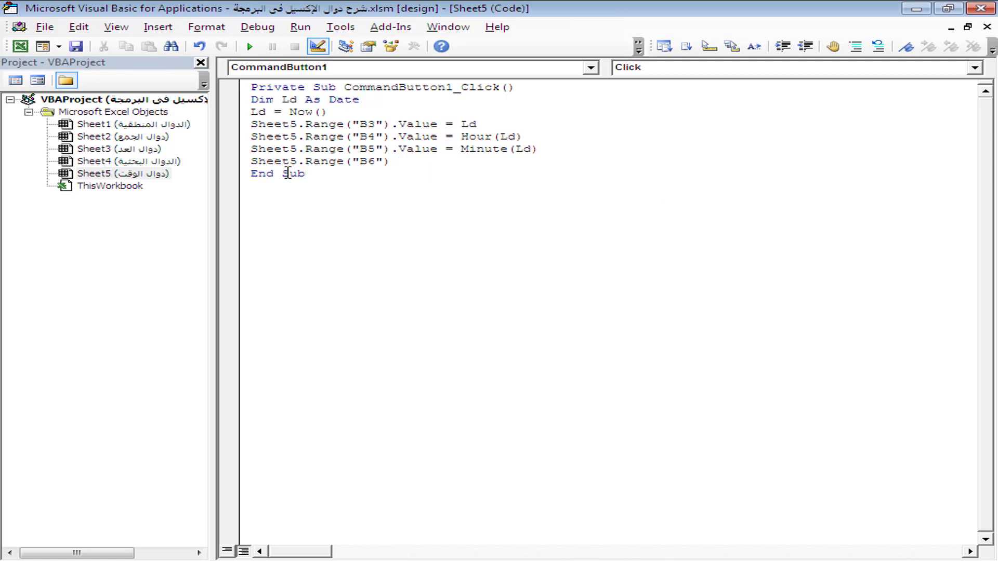
type(".valu")
key("Tab")
type("=")
key("ctrl+space")
type("S")
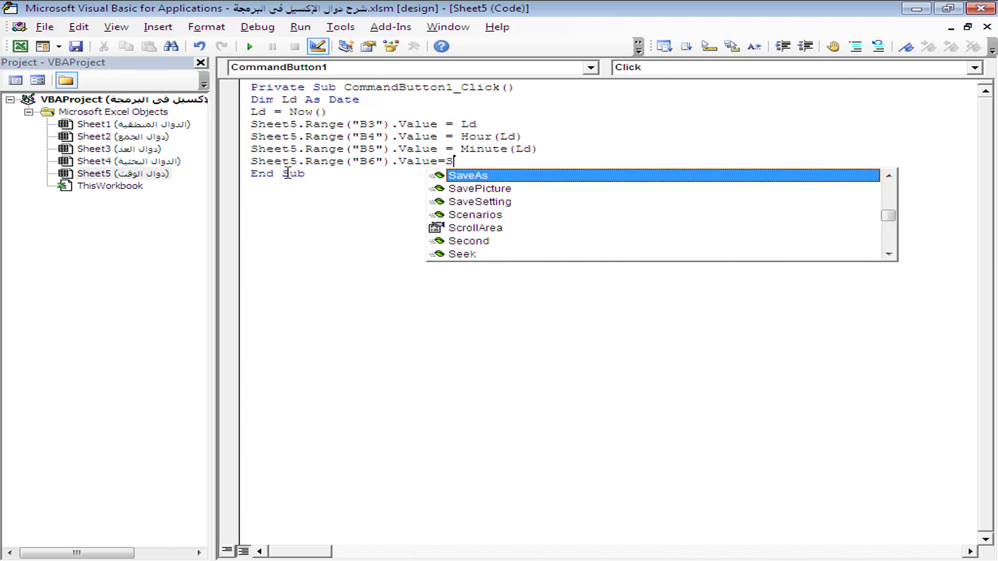
type("e")
key("Tab")
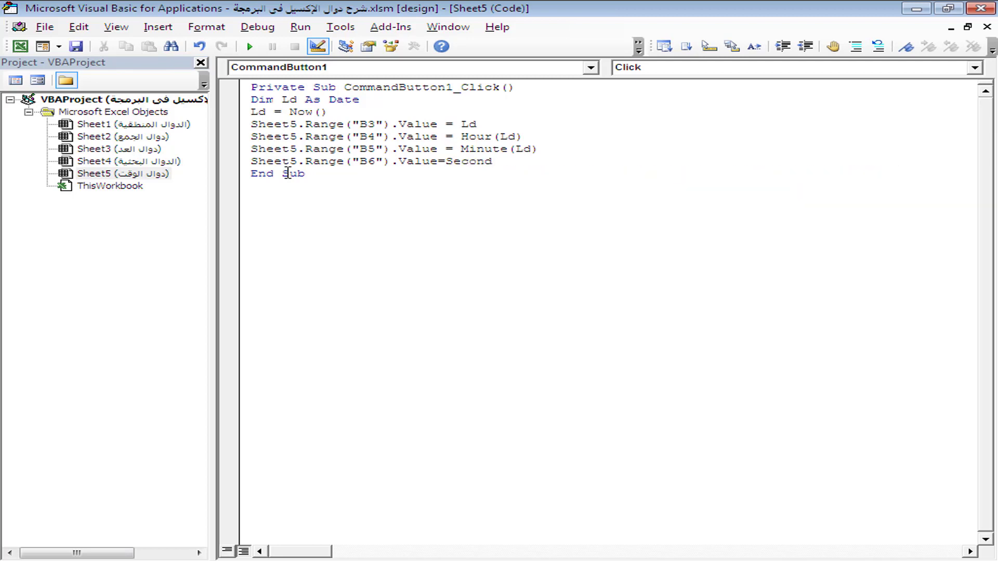
type("()")
key("ctrl+space")
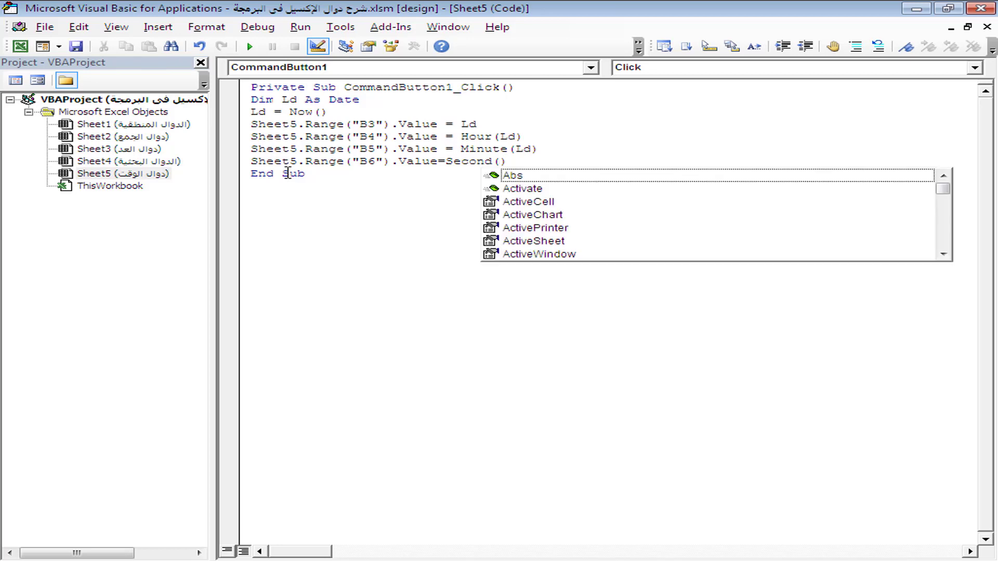
type("Ld")
key("Tab")
key("Down")
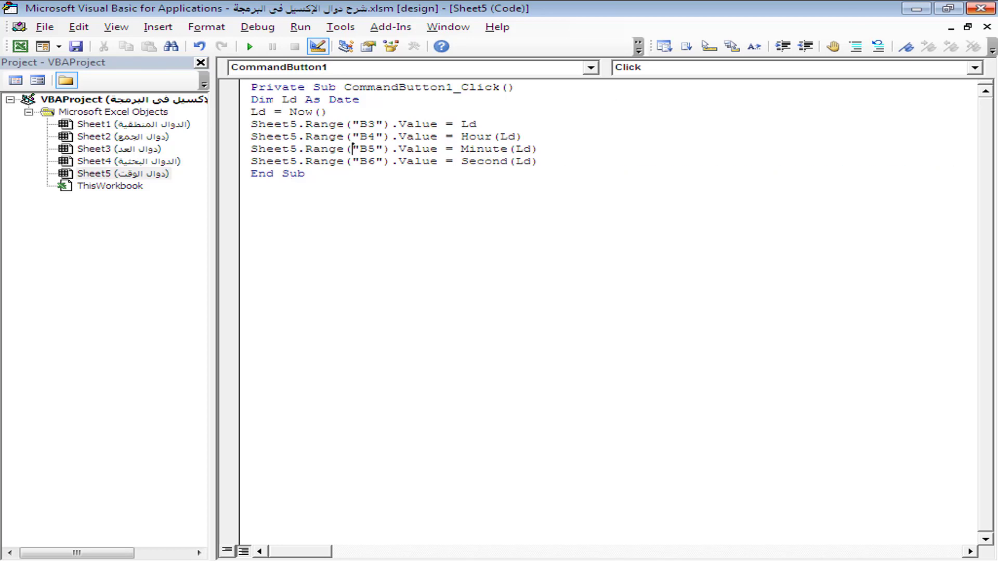
key("alt+F11")
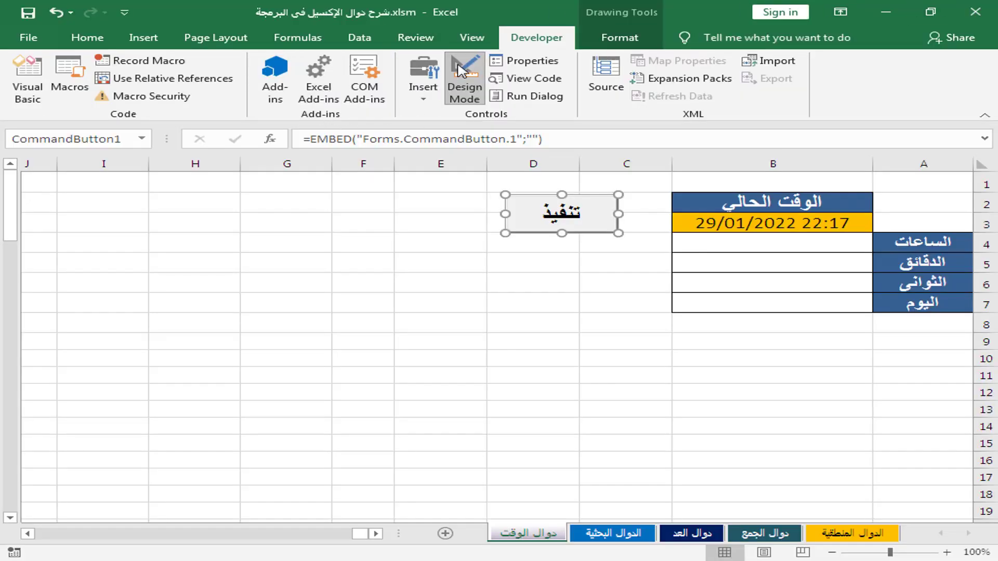
Step: Run تنفيذ with Design Mode off and check hour 22, minute 22, second 8
left_click(461, 70)
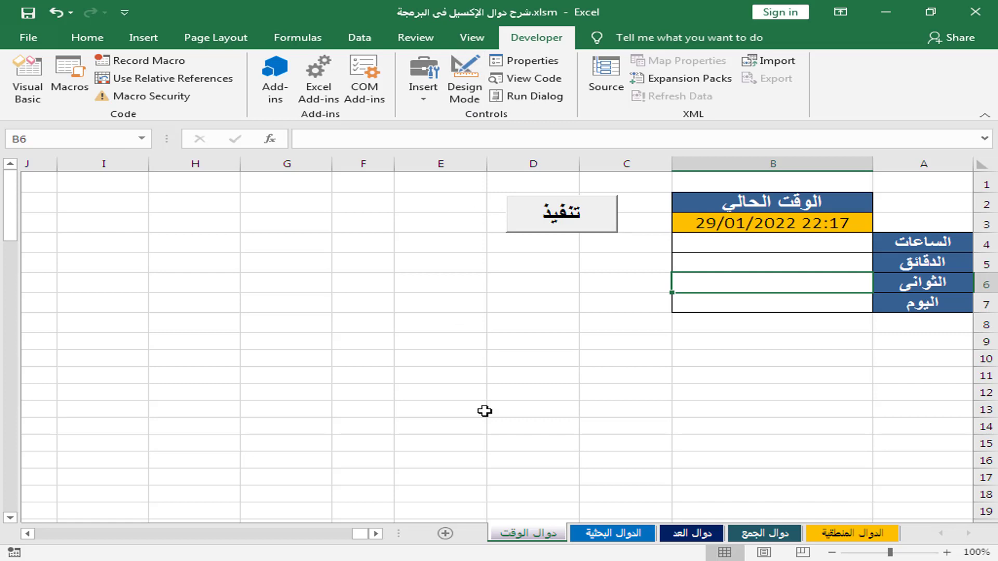
left_click(545, 217)
left_click(733, 247)
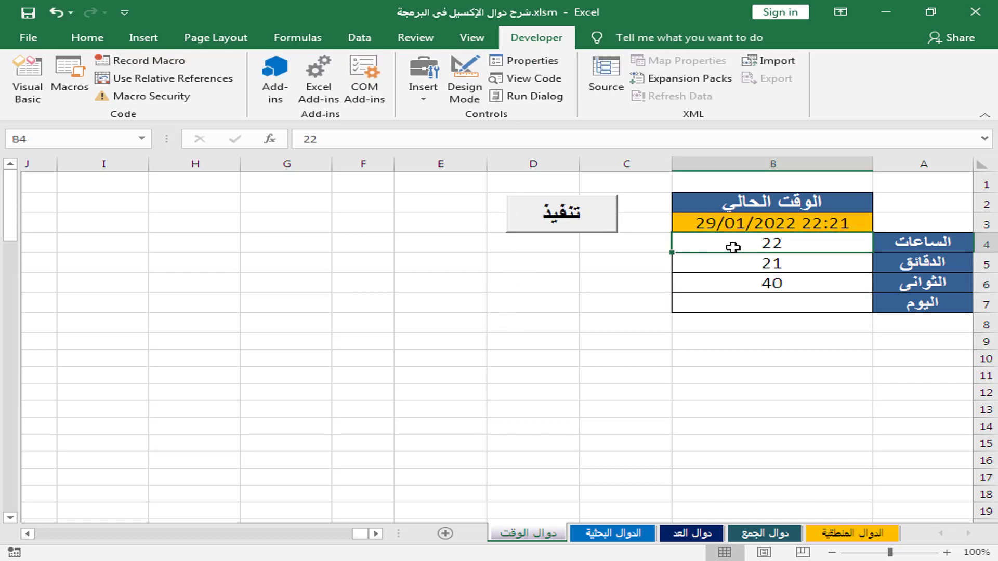
left_click(723, 263)
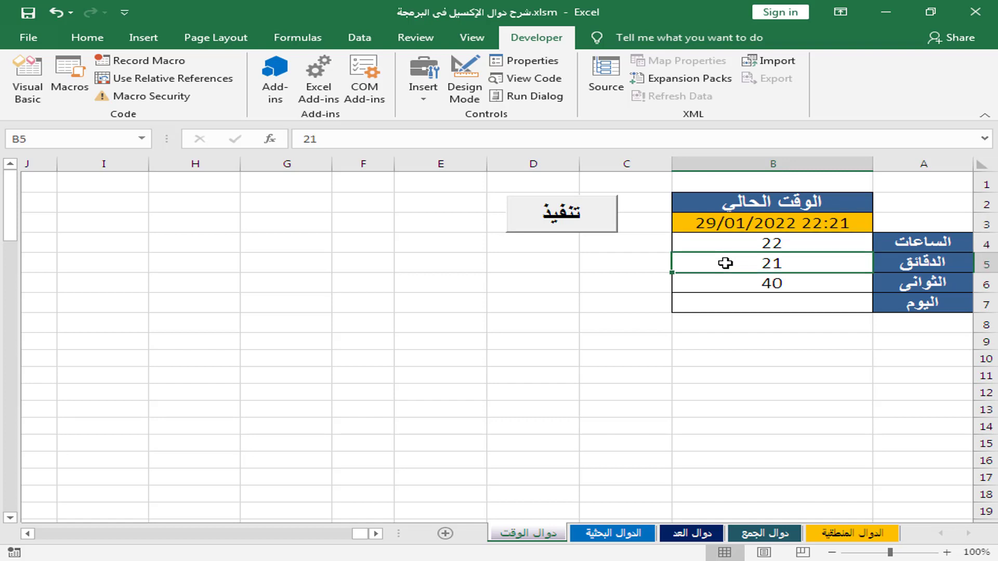
left_click(707, 284)
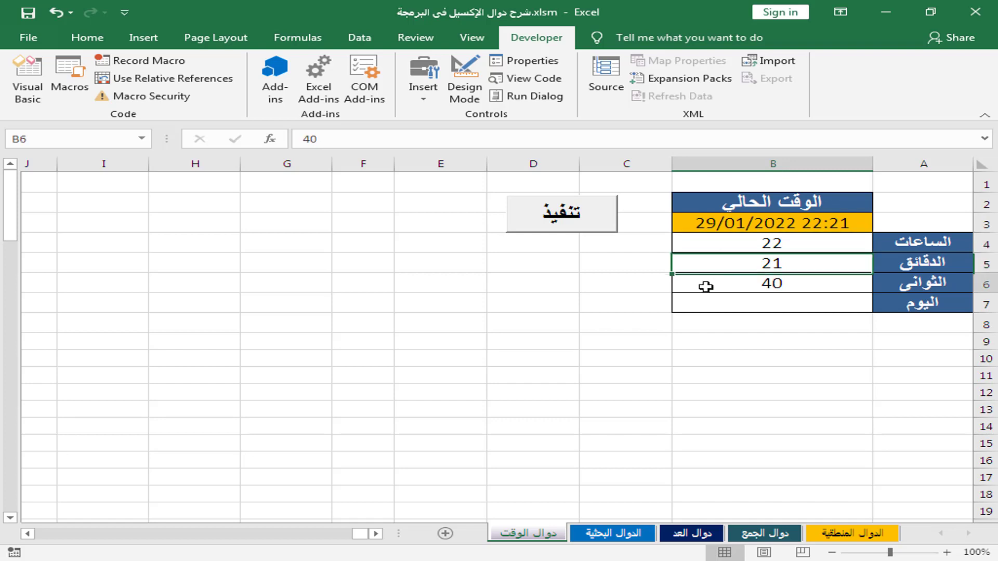
Step: Run the macro twice more to refresh the time and watch B6 update
double_click(627, 278)
left_click(462, 267)
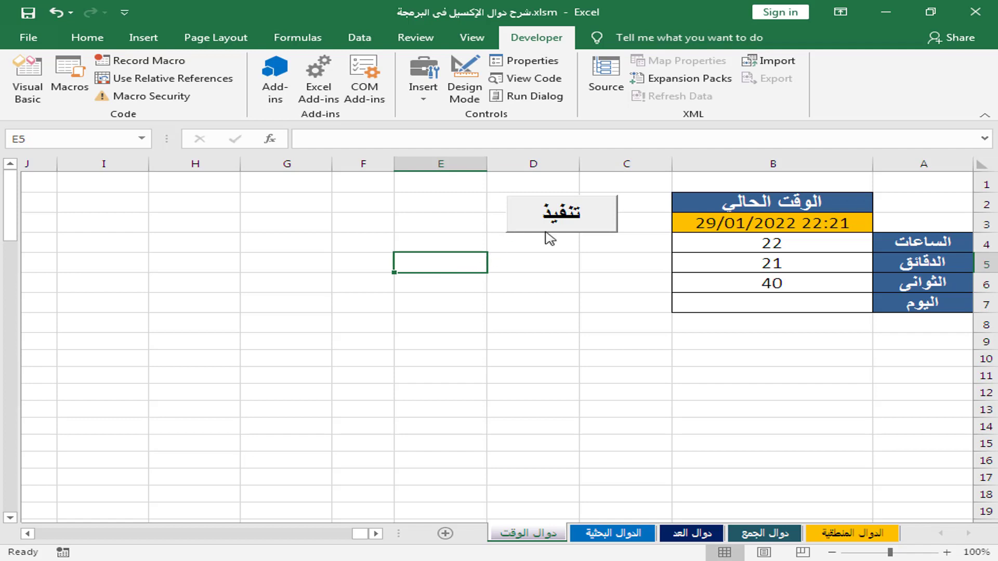
left_click(566, 222)
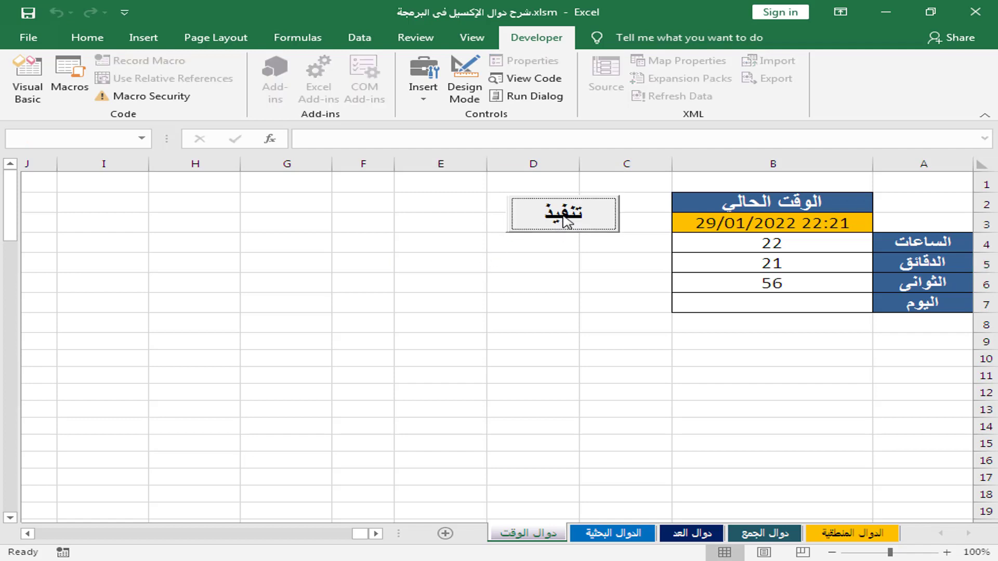
left_click(745, 277)
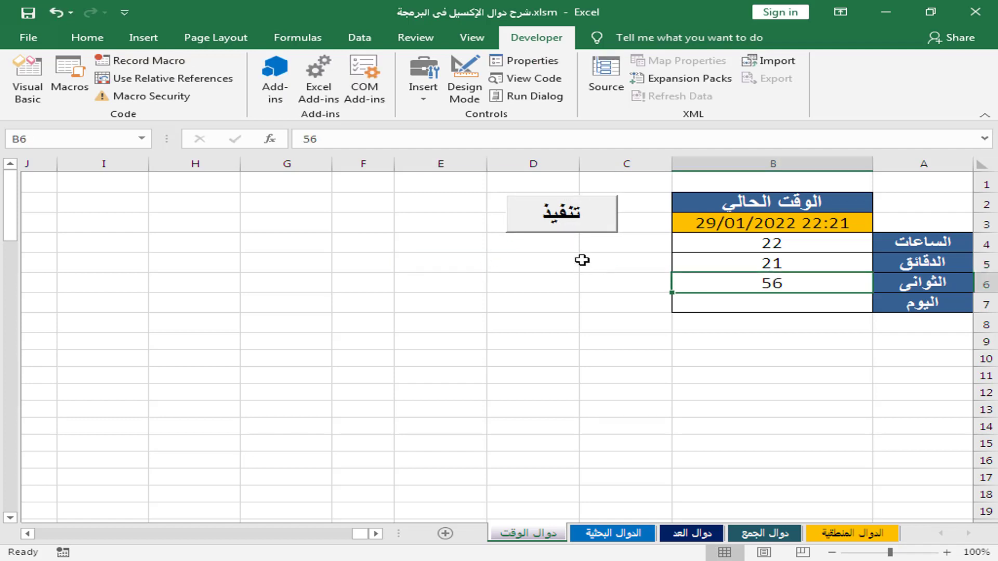
left_click(583, 260)
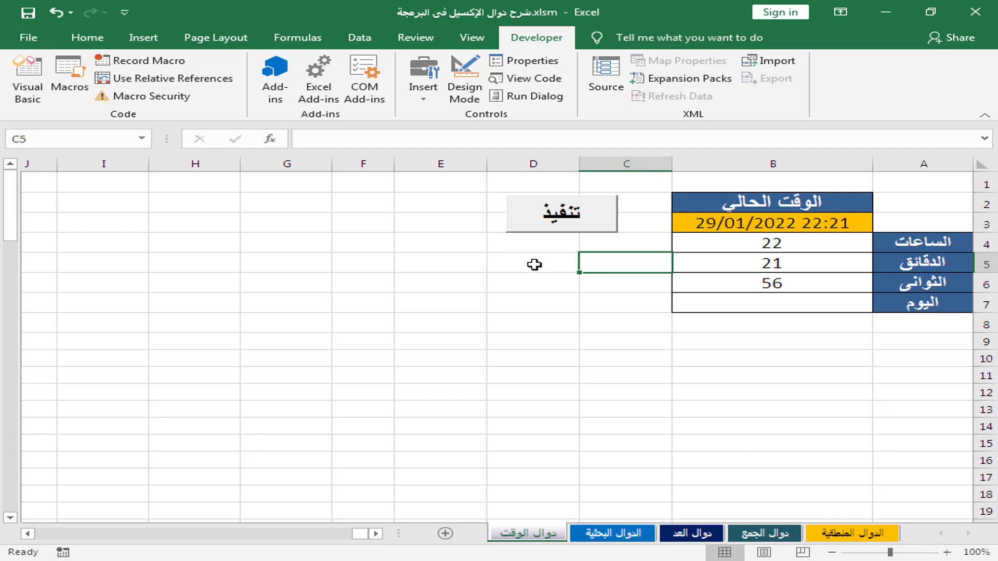
left_click(575, 221)
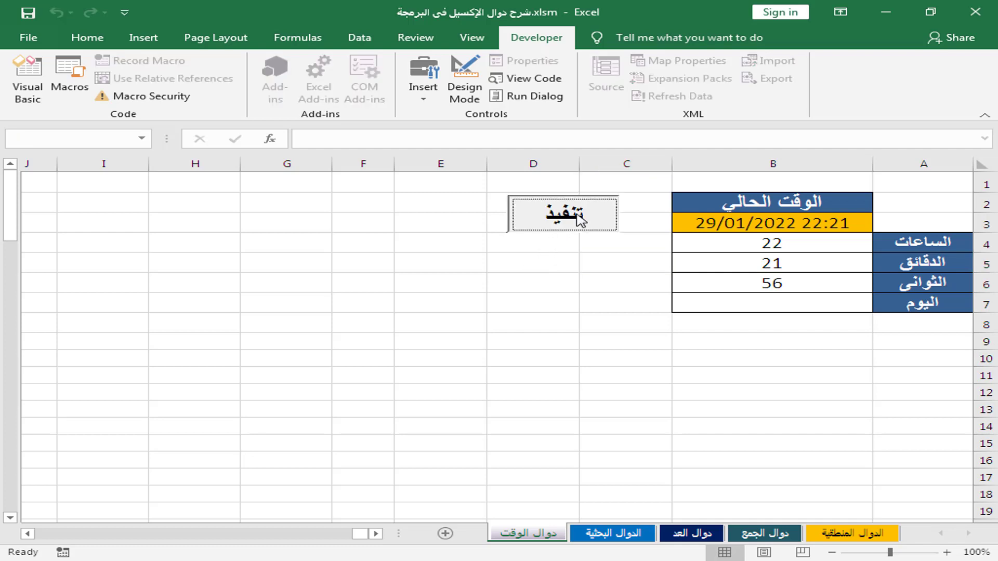
Step: Check B5, B6, B3 and the empty weekday cell B7, then turn Design Mode on
left_click(718, 262)
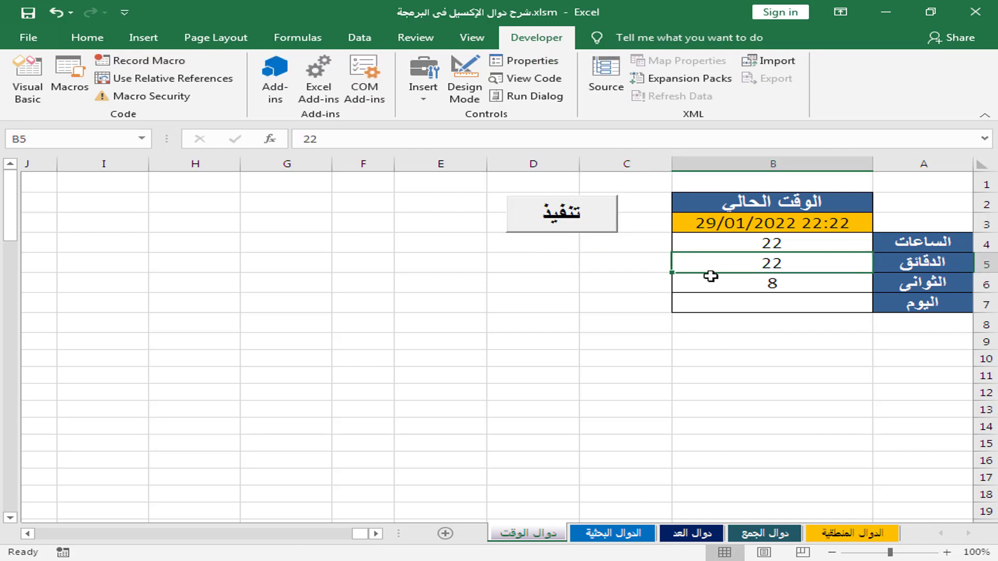
left_click(711, 276)
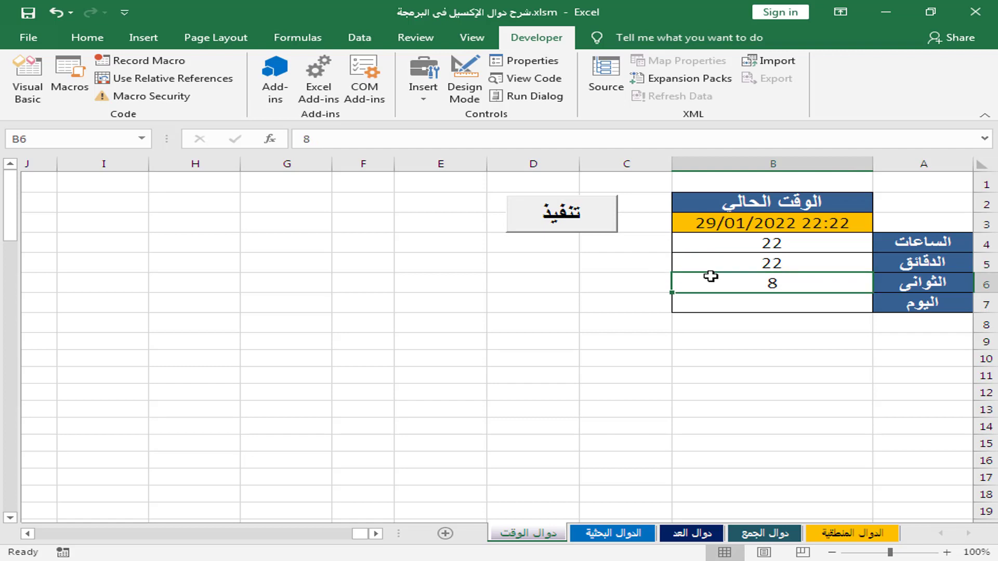
left_click(727, 225)
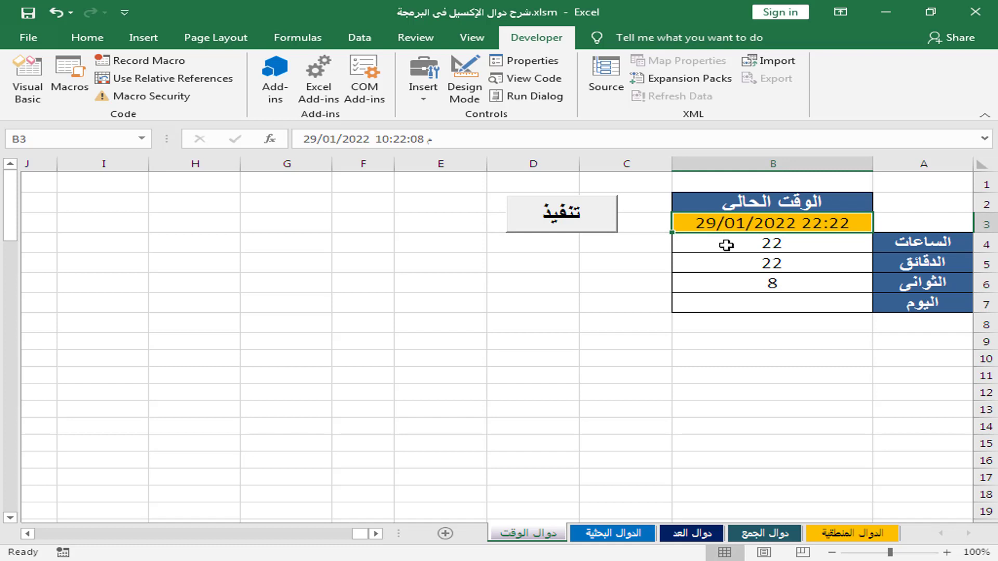
left_click(725, 306)
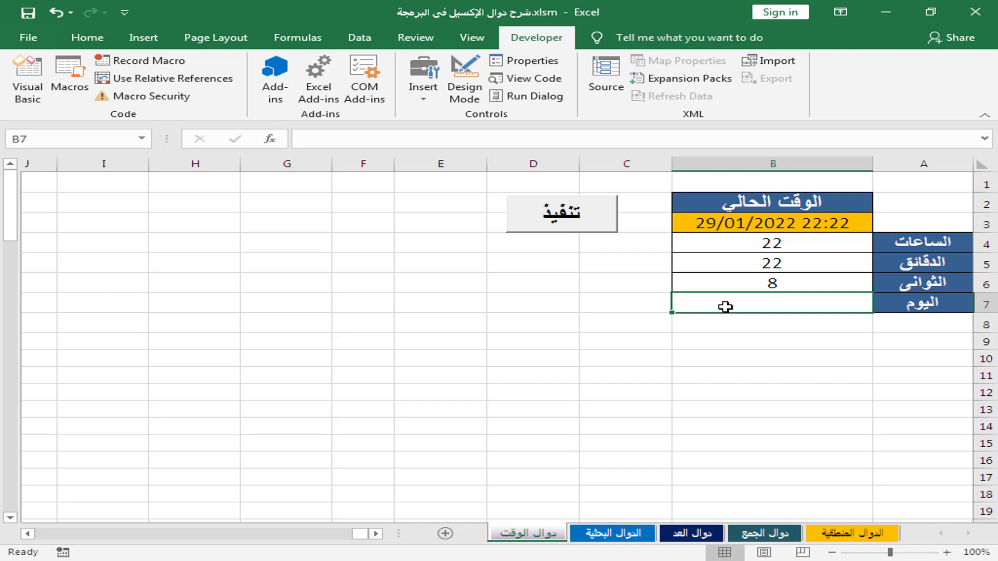
left_click(478, 67)
Step: In the button's click macro, start a new line before End Sub targeting Sheet5.Range("B7").Value
double_click(544, 219)
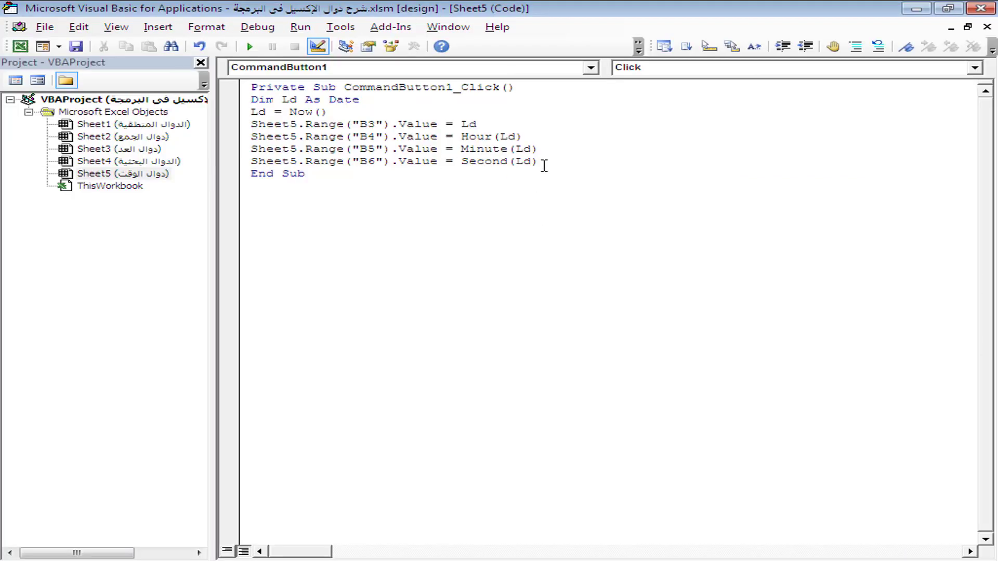
key("Return")
key("ctrl+space")
type("Sh")
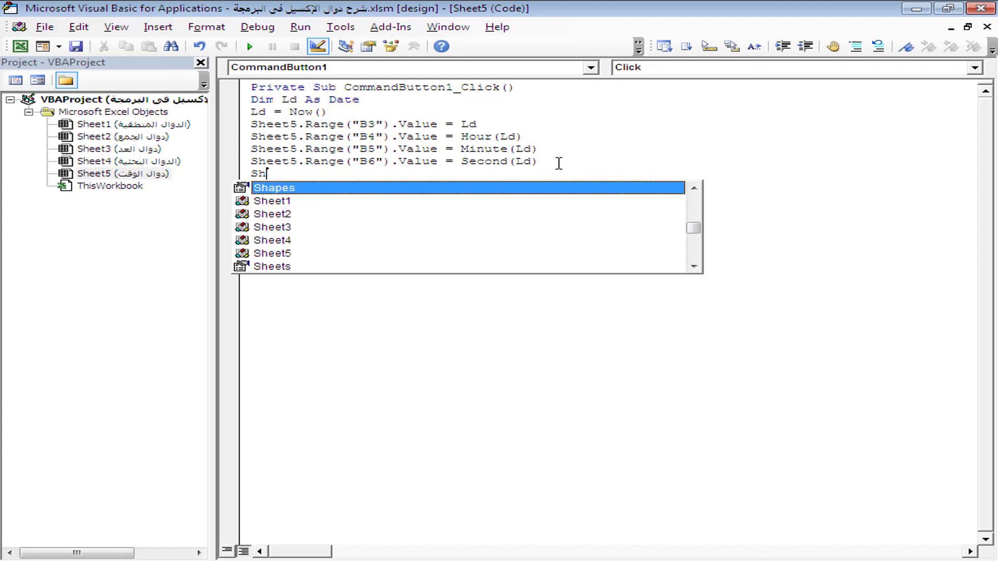
type("eet5.")
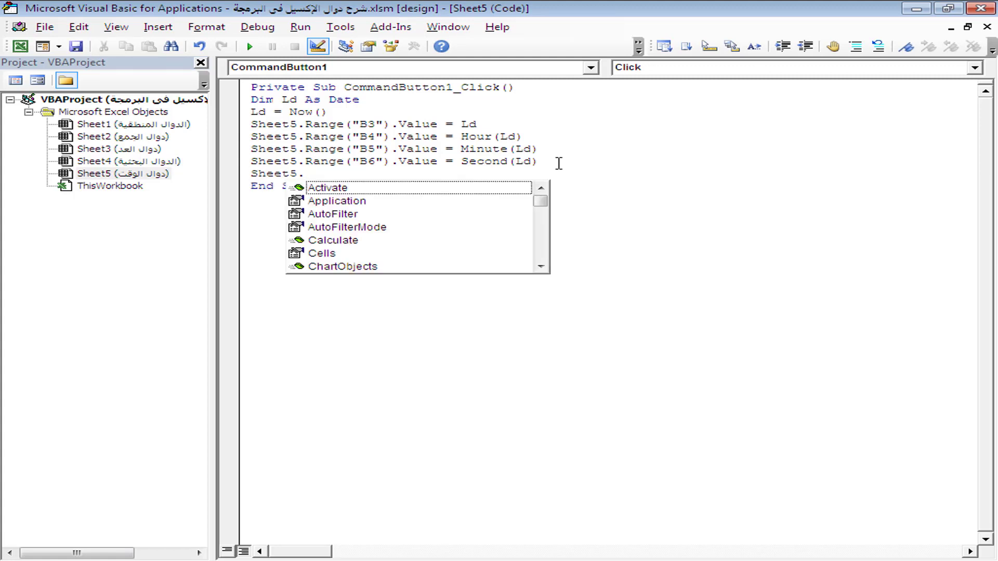
type("r")
key("Tab")
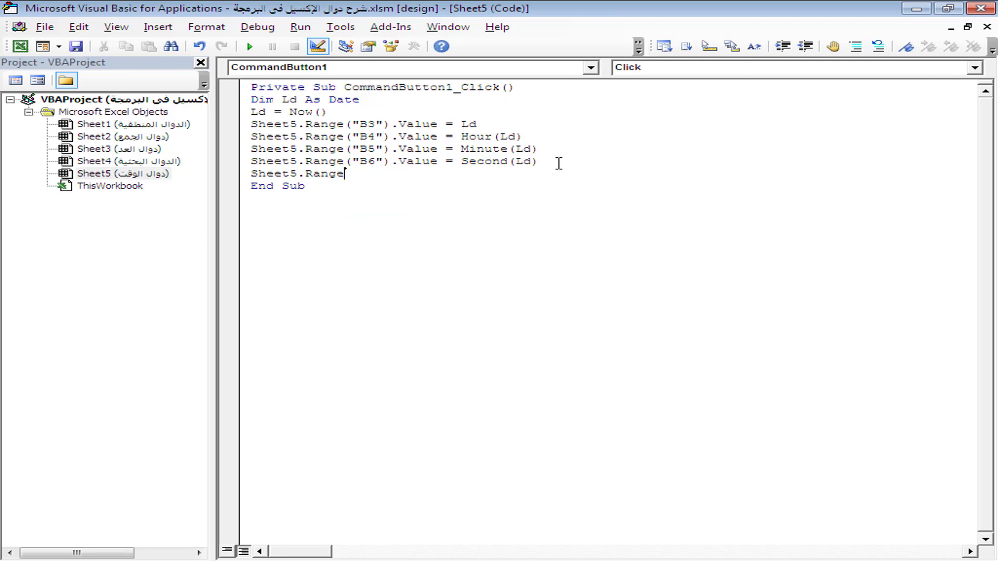
type("(\"")
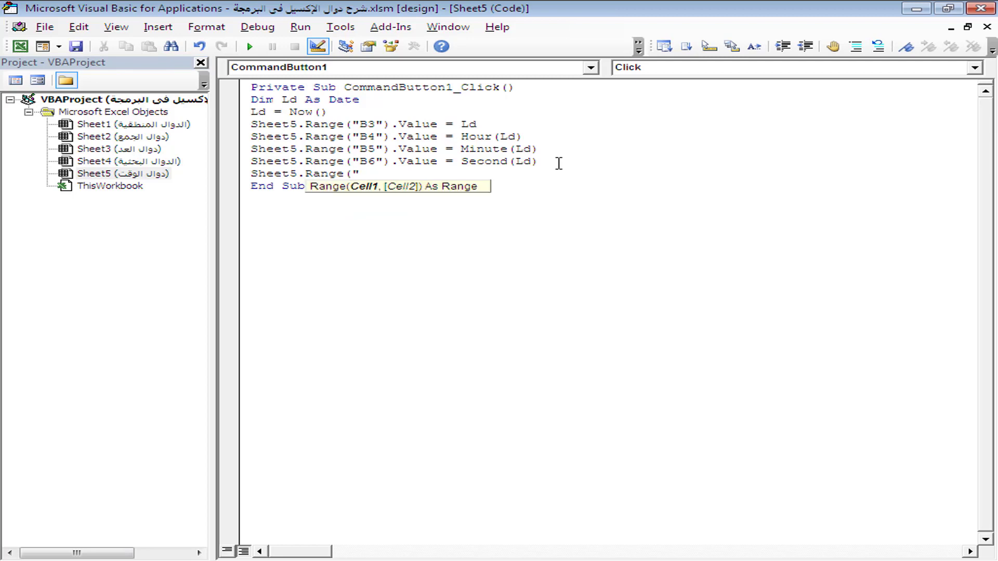
type("B7\")")
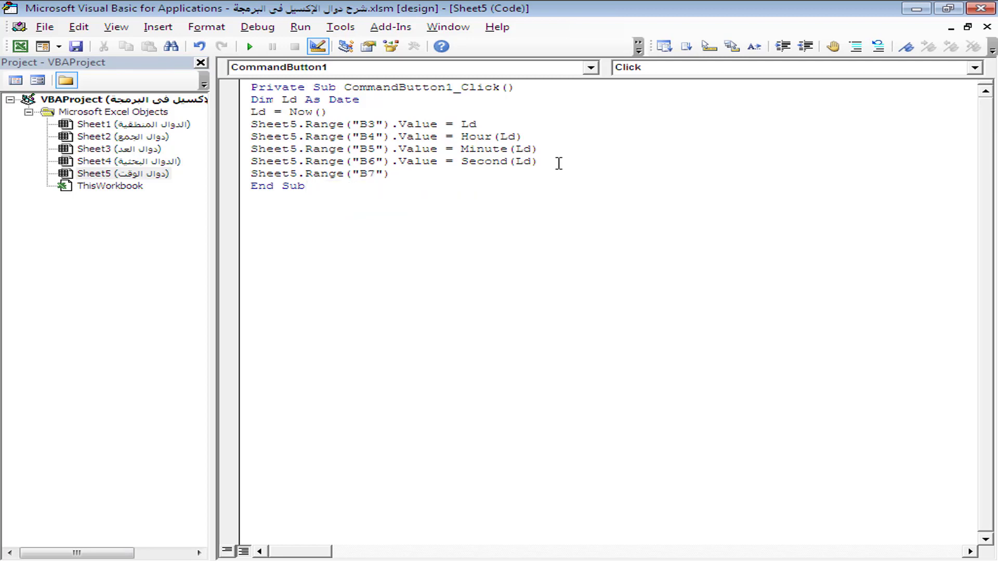
type(".v")
key("Down")
key("Tab")
Step: Assign Format(Ld,"ddd") to B7 and close the VBA editor
type("=")
key("ctrl+space")
type("f")
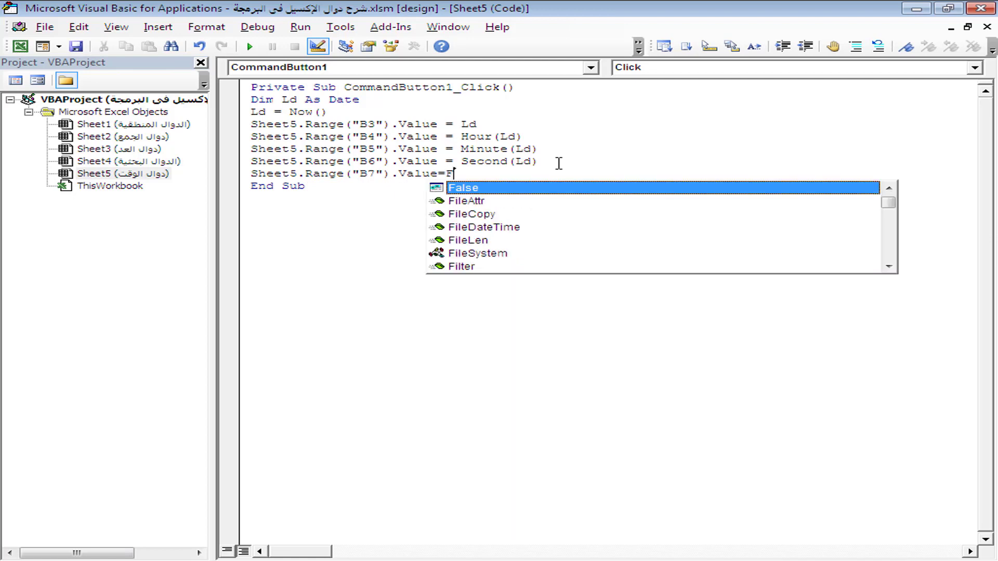
type("orm")
key("Tab")
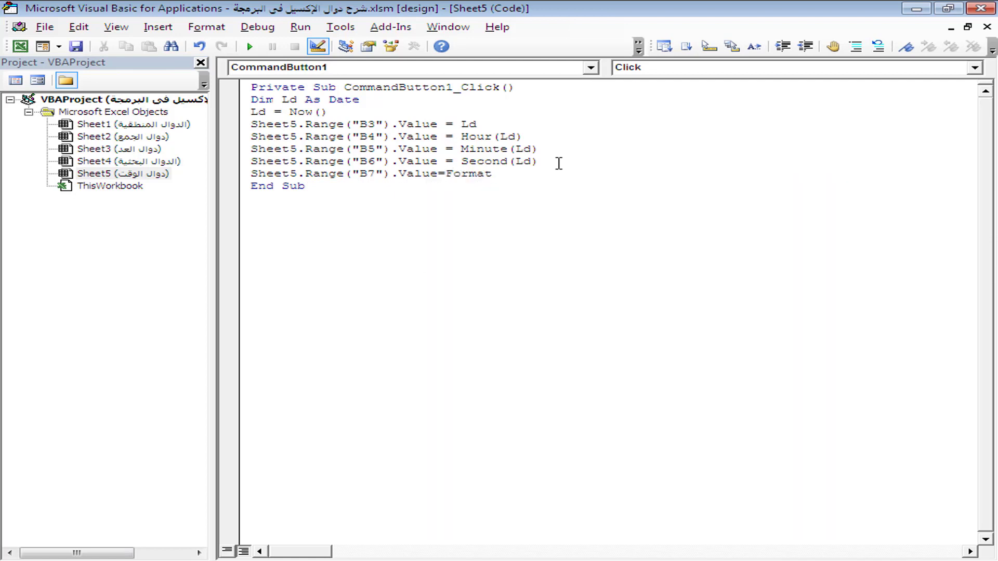
type("(L")
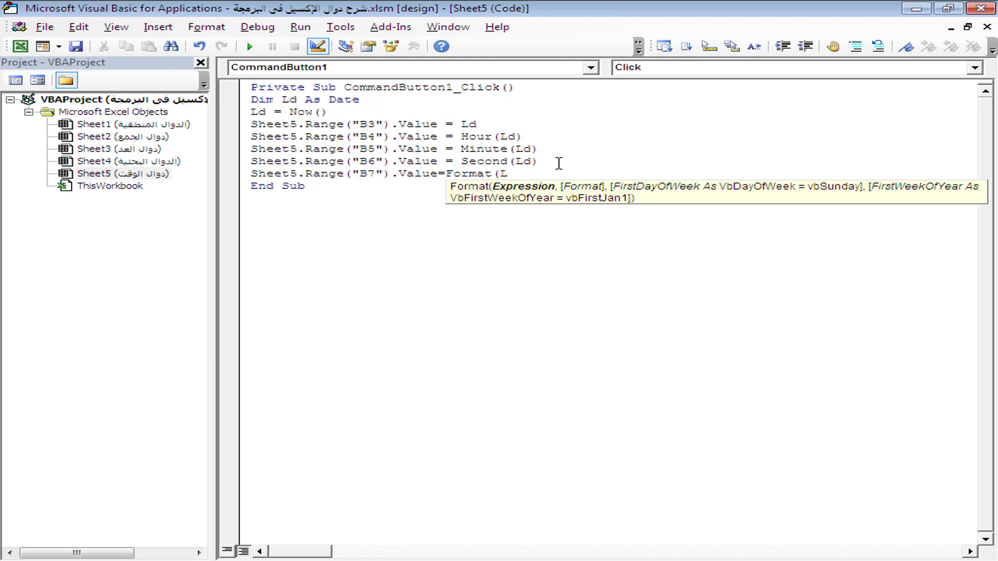
key("BackSpace")
key("ctrl+space")
type("Ld")
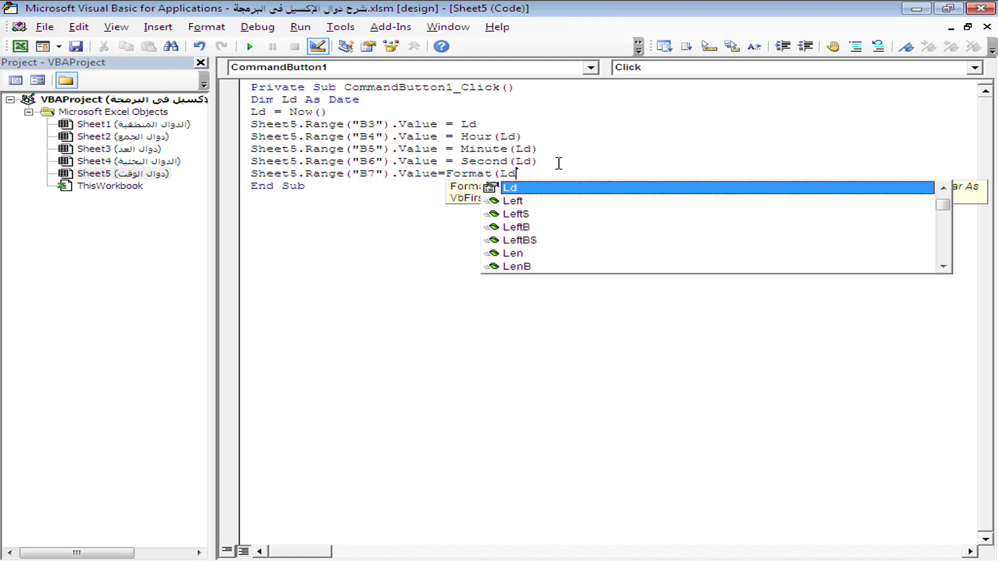
type(",")
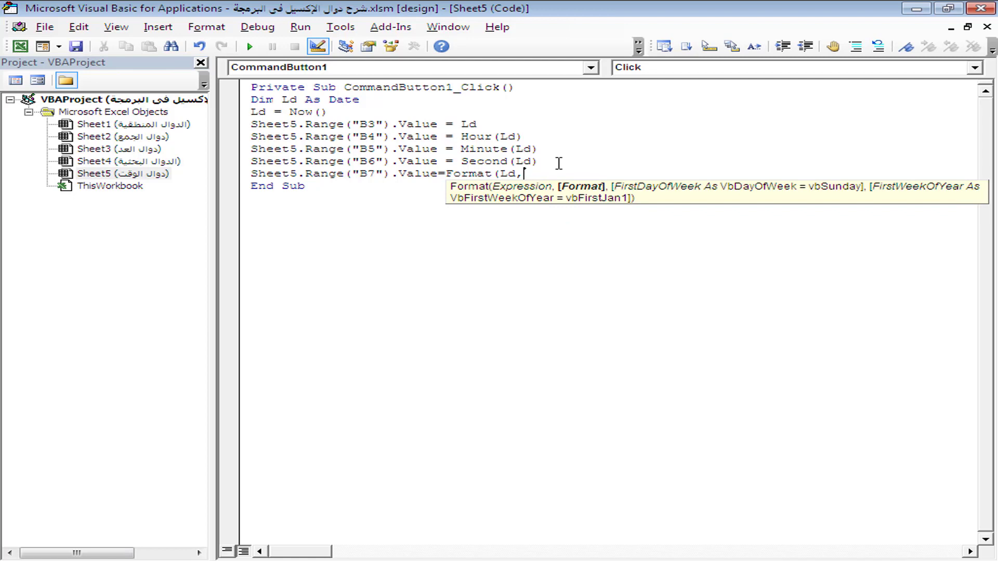
type("\"")
type("ddd")
type("\"")
type(")")
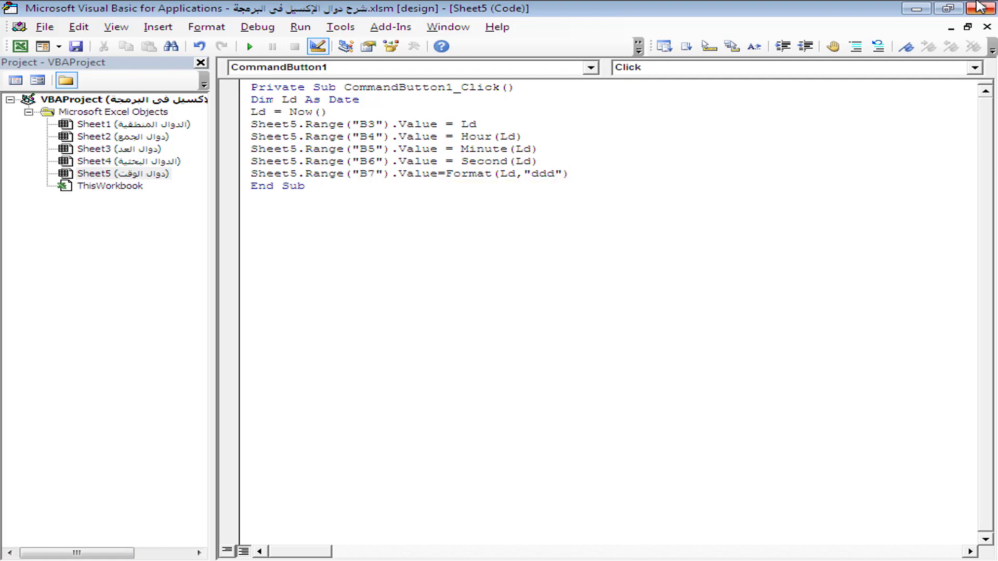
left_click(981, 8)
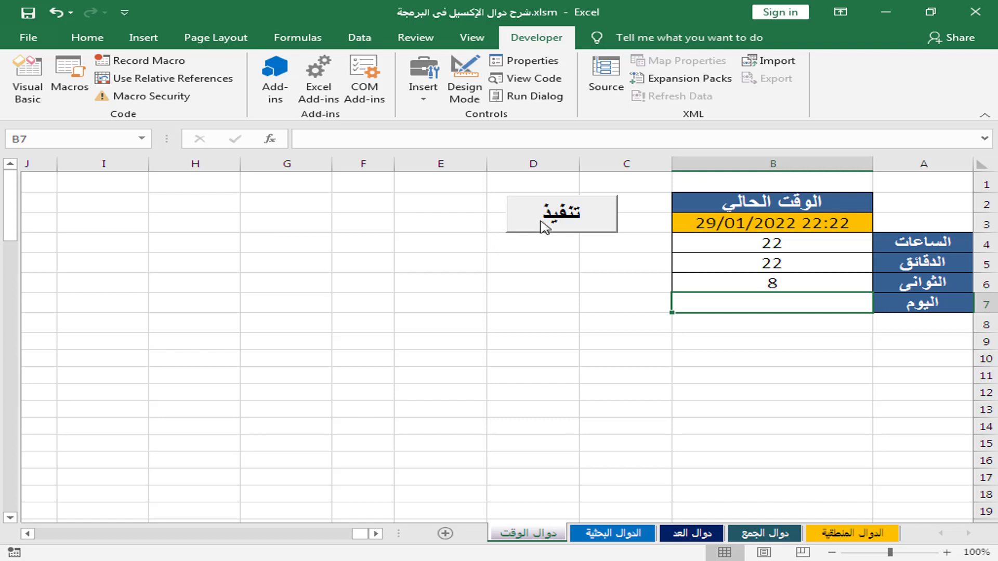
Step: Run the تنفيذ macro so B7 shows السبت, then turn on Design Mode
left_click(550, 220)
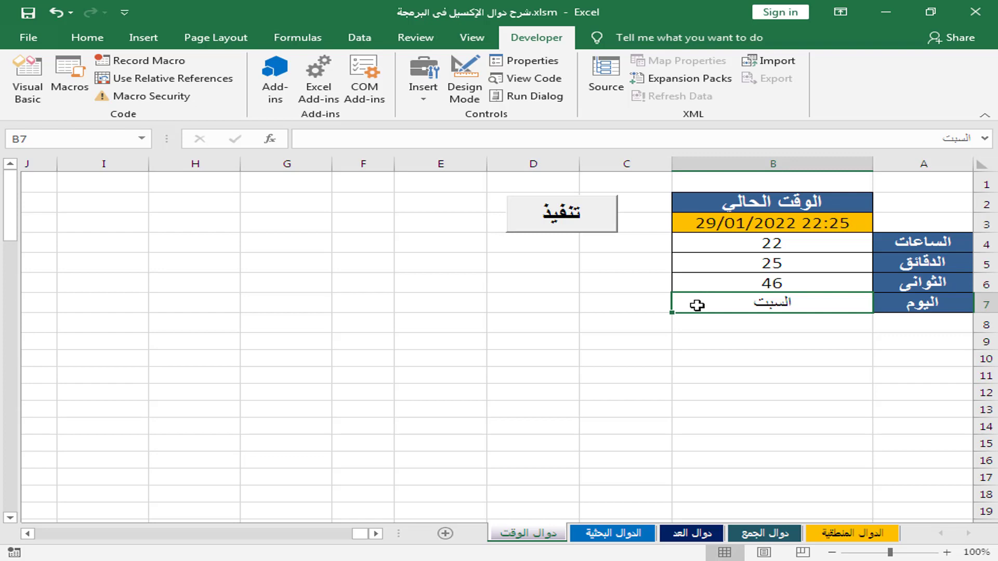
left_click(464, 78)
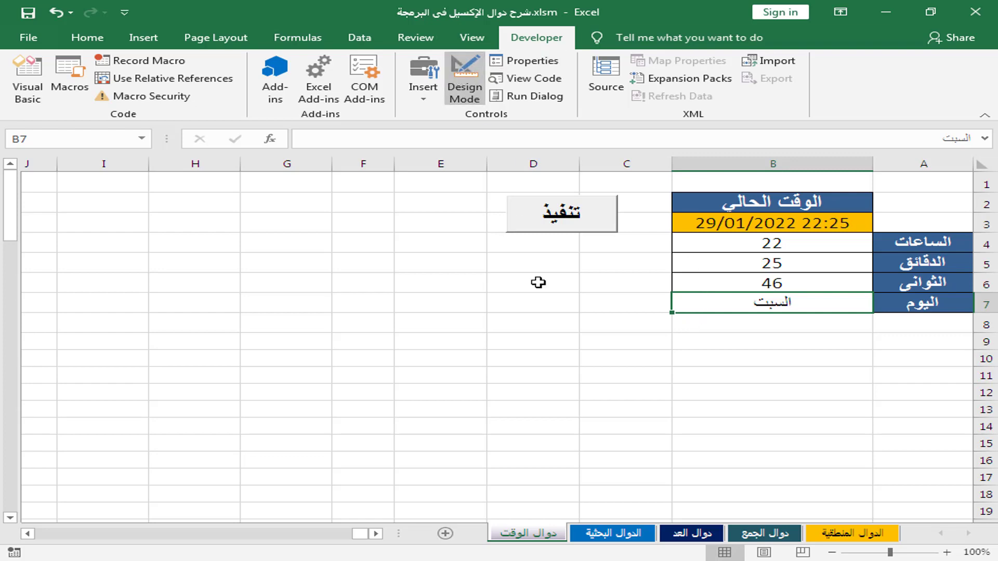
Step: Change the B7 Format code in the button's macro from "ddd" to "mmm"
double_click(575, 229)
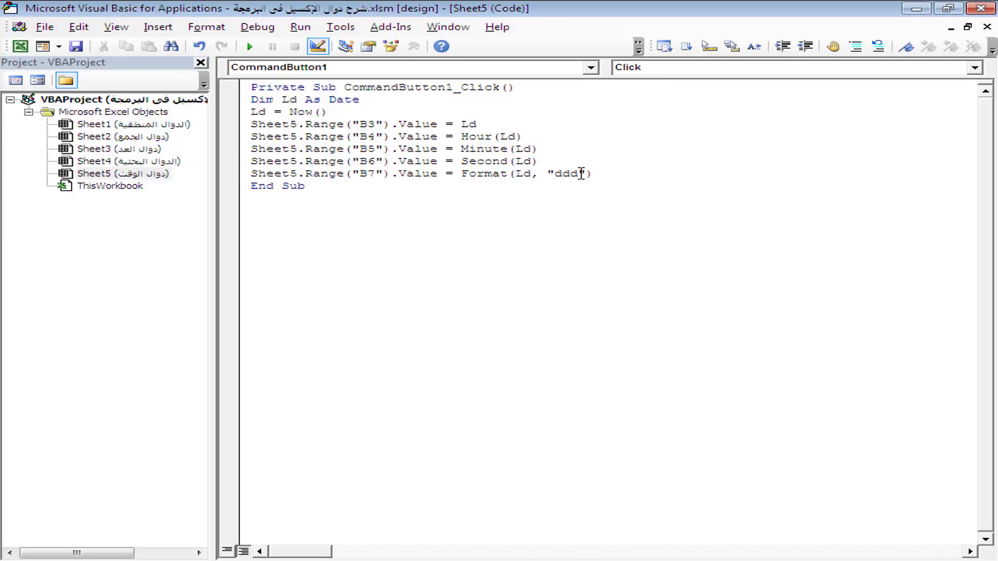
left_click_drag(577, 174, 566, 175)
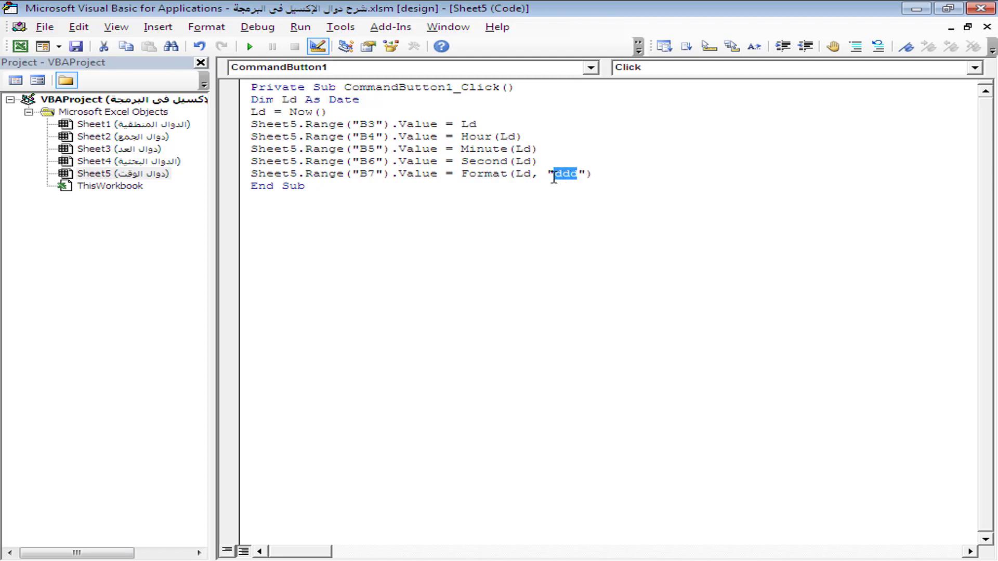
type("mmm")
Step: Back in Excel, exit Design Mode, run تنفيذ to show يناير in B7, and re-enter Design Mode
key("alt+F11")
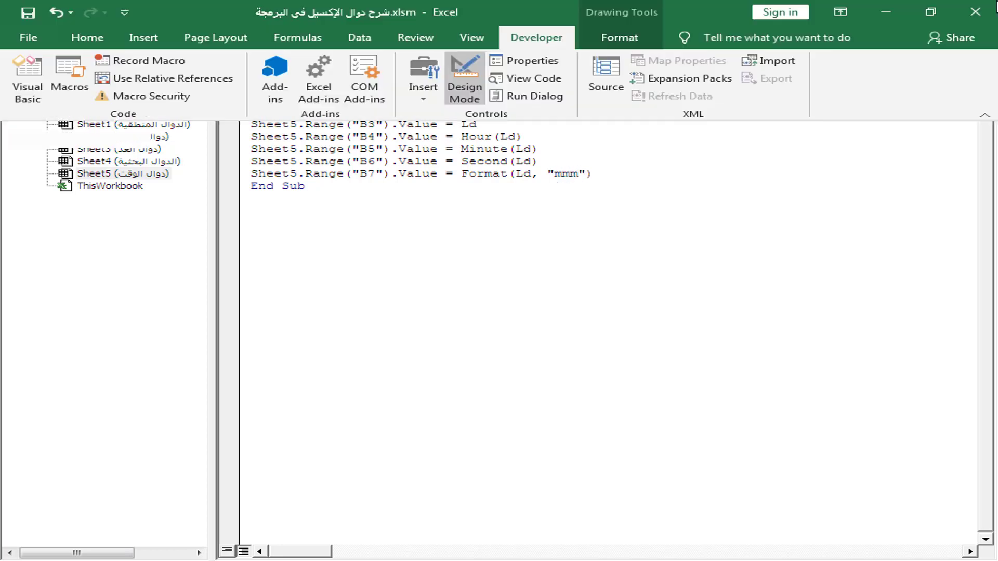
left_click(465, 78)
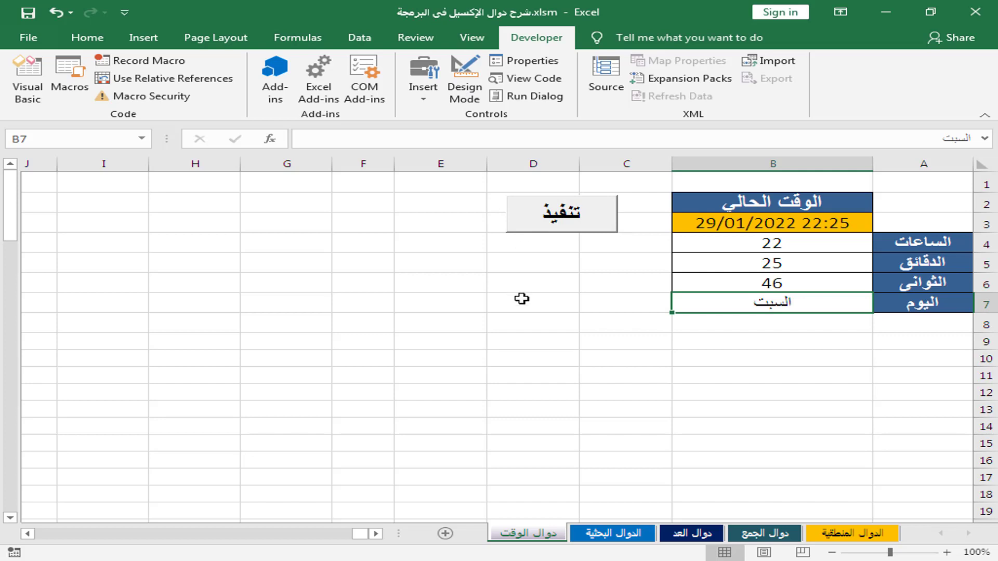
left_click(544, 230)
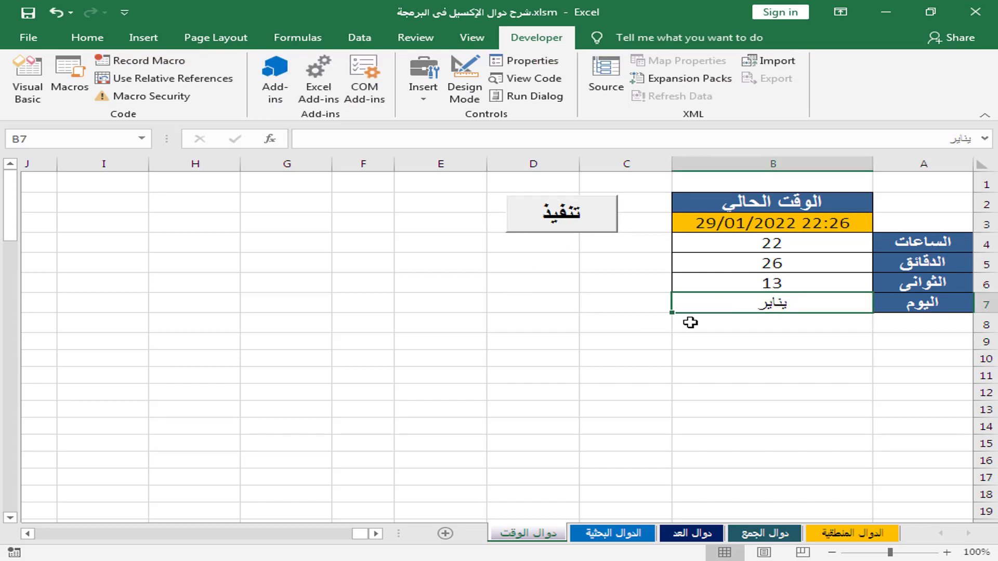
left_click(451, 80)
Step: Replace the "mmm" format code in the B7 line with the year code "yyyy"
double_click(542, 213)
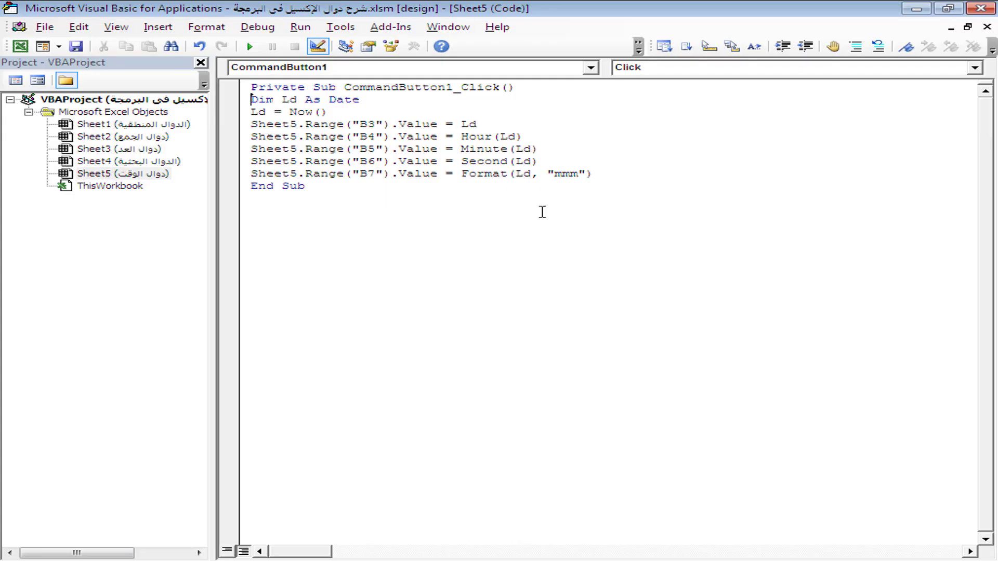
left_click_drag(579, 173, 559, 178)
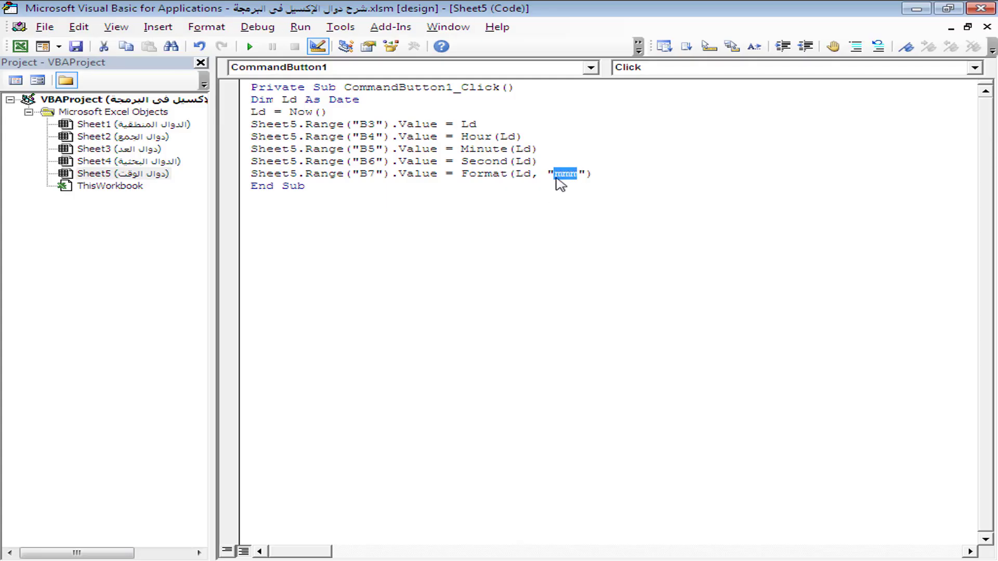
type("yyyy")
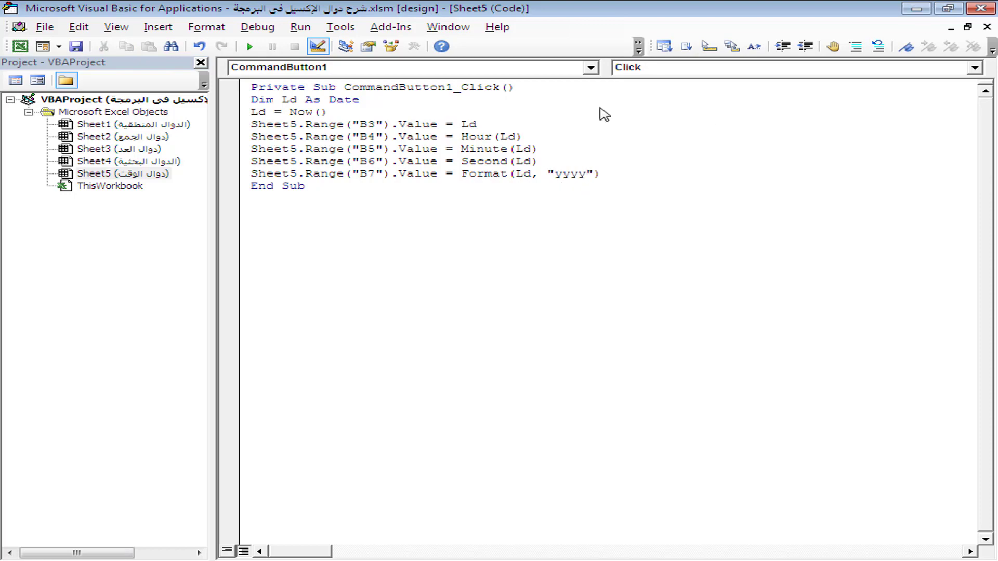
Step: Return to Excel, exit Design Mode and run تنفيذ so B7 shows 2022
key("alt+F11")
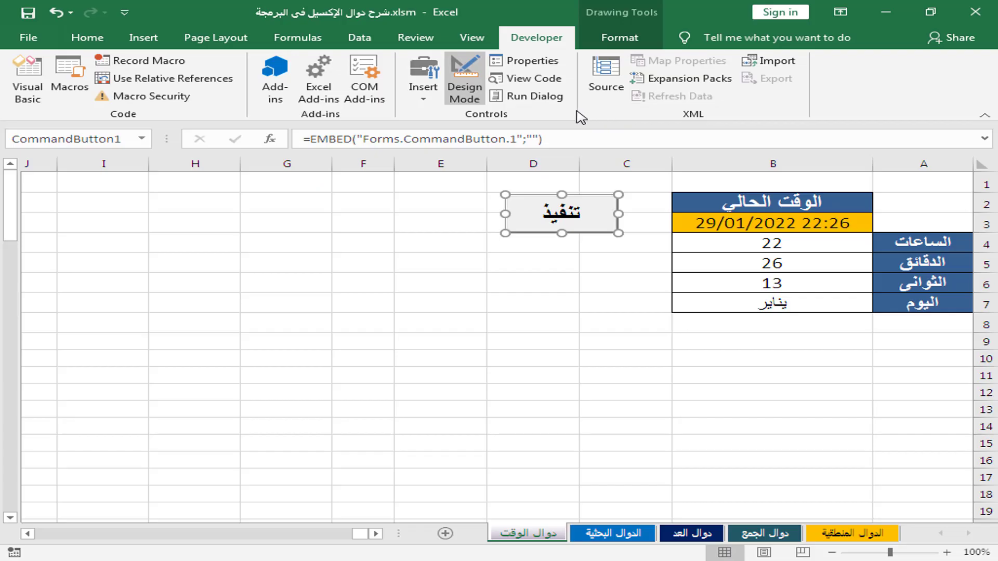
left_click(482, 83)
left_click(518, 206)
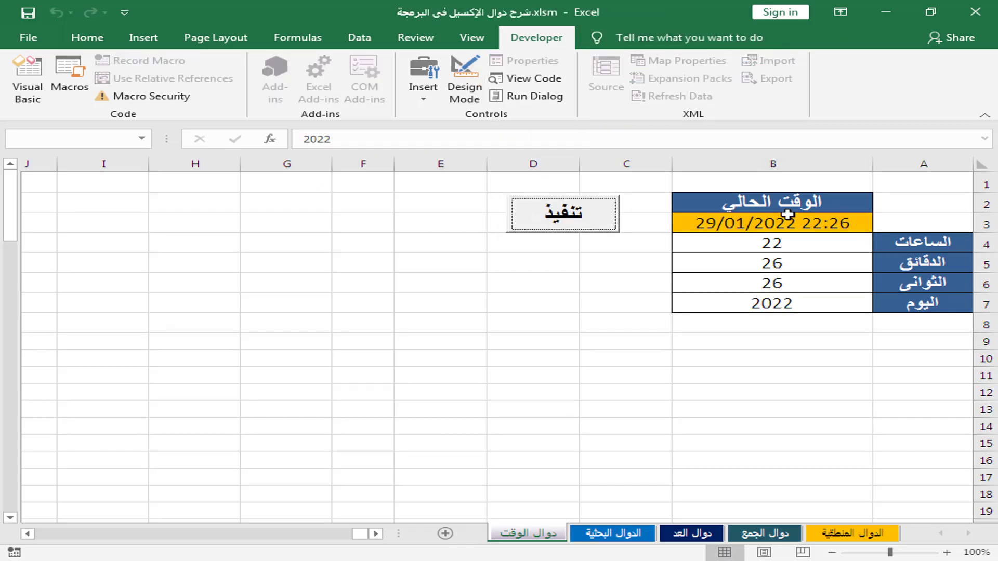